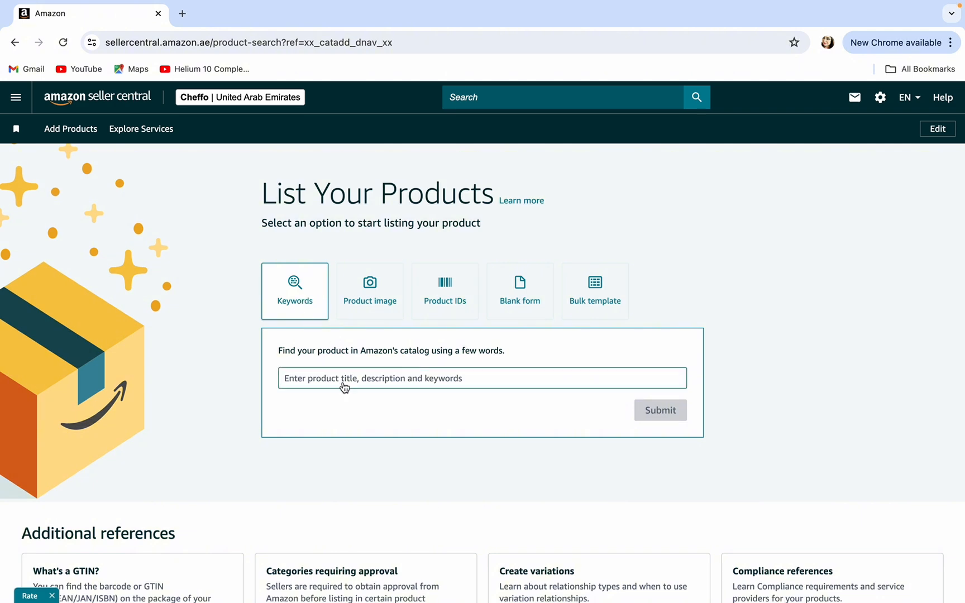
Search the Amazon catalog by keyword for "comb"
left_click(350, 382)
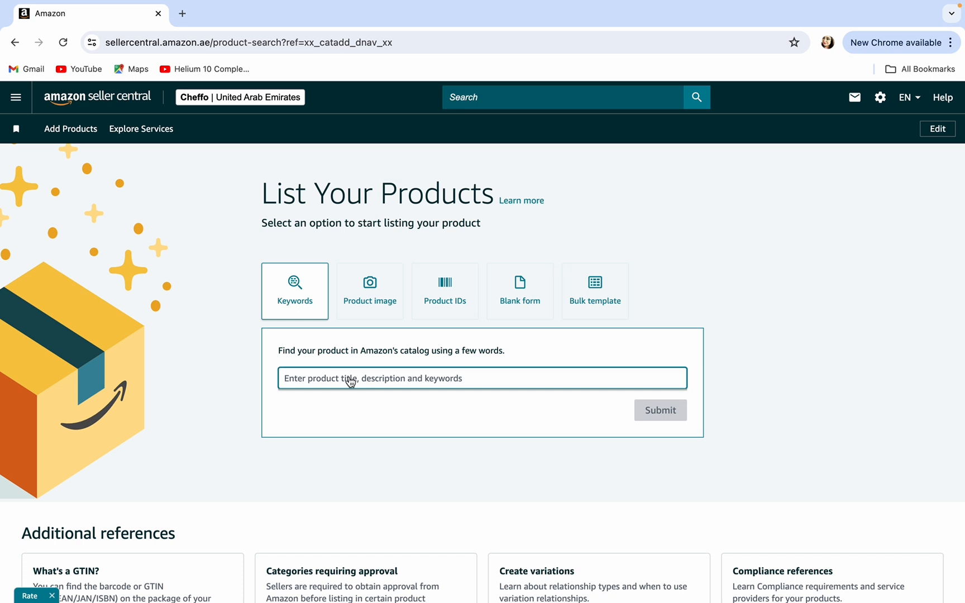
type("comb")
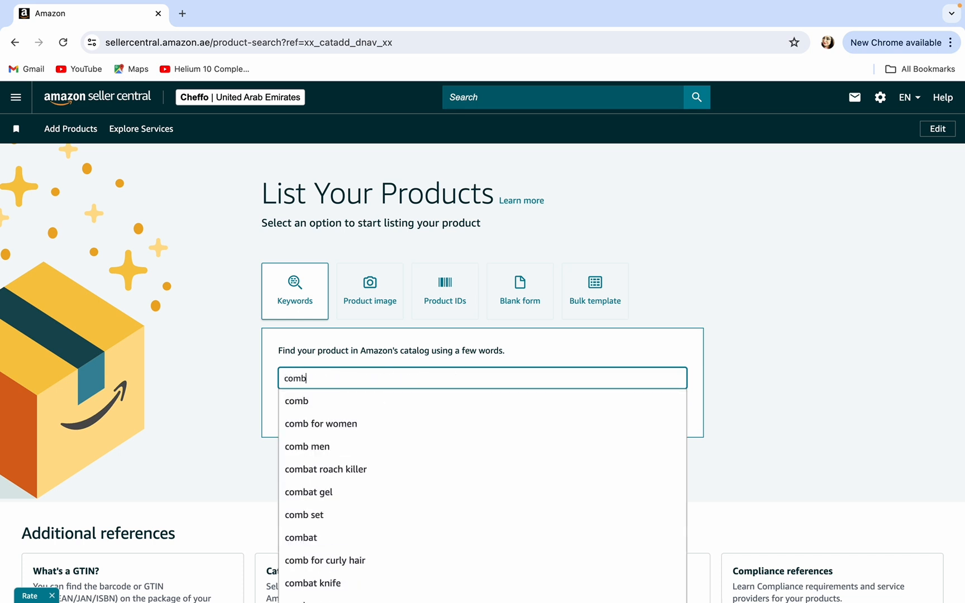
left_click(323, 402)
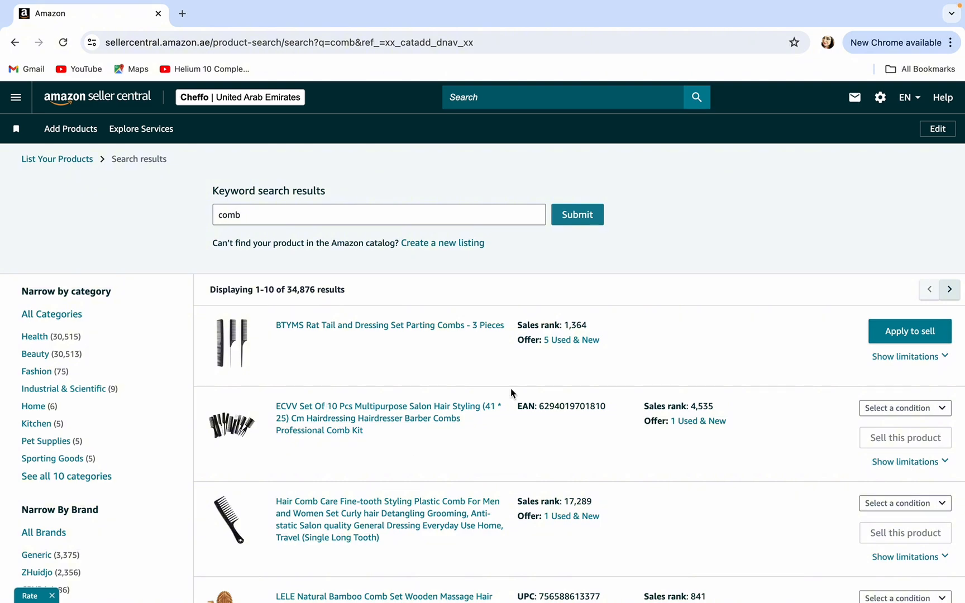
Look through the comb search results, comparing which products require approval and which can be sold directly
scroll(503, 429, "down", 4)
scroll(504, 428, "down", 7)
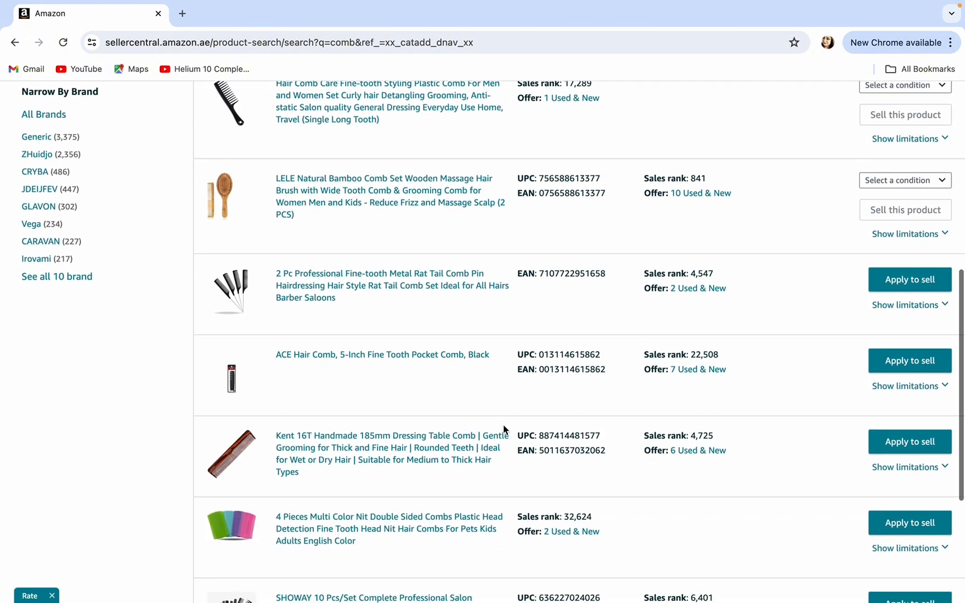
scroll(504, 428, "up", 11)
scroll(504, 429, "down", 10)
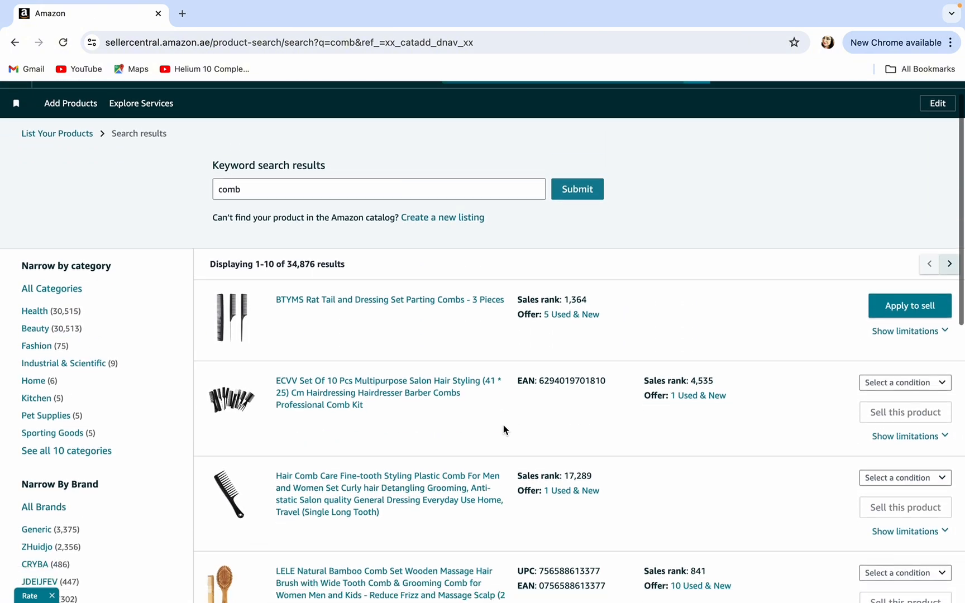
scroll(503, 428, "down", 1)
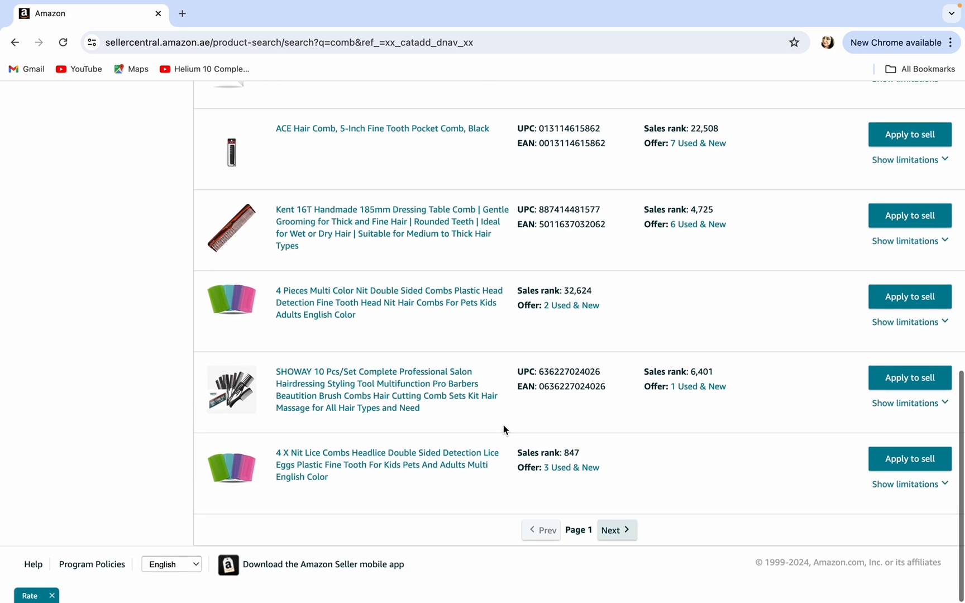
scroll(504, 428, "up", 8)
scroll(504, 429, "up", 2)
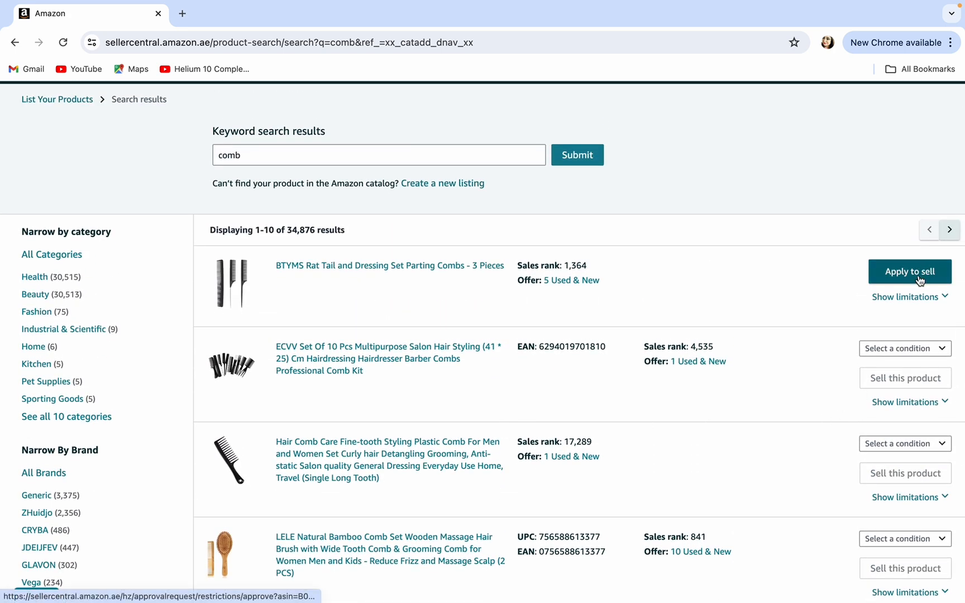
scroll(919, 279, "down", 1)
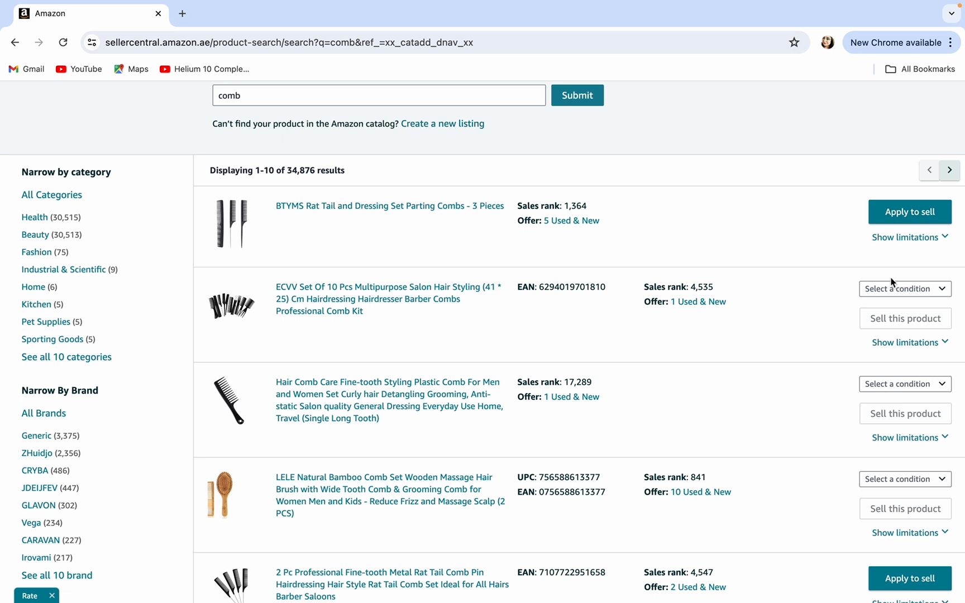
scroll(893, 280, "down", 2)
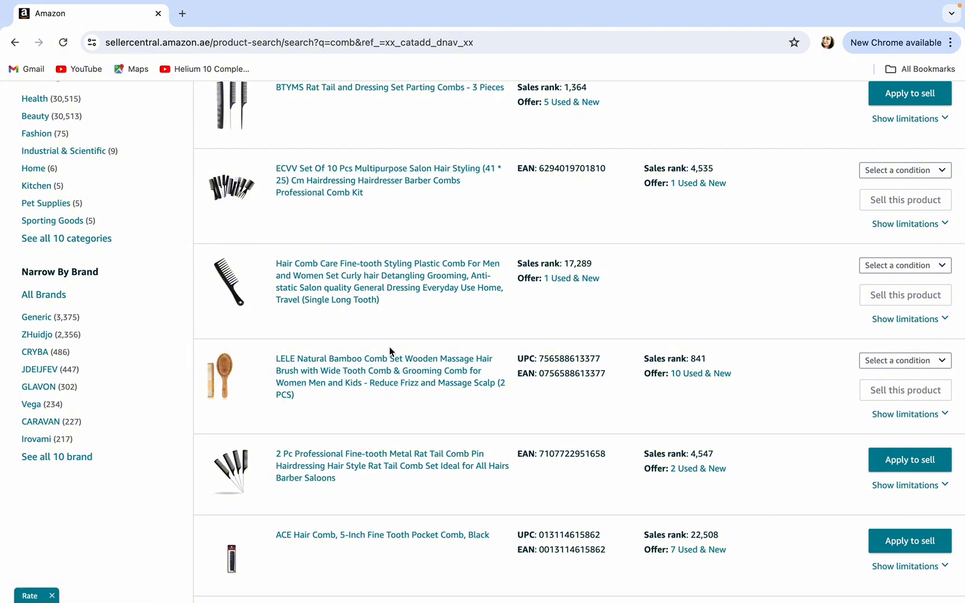
scroll(464, 335, "up", 5)
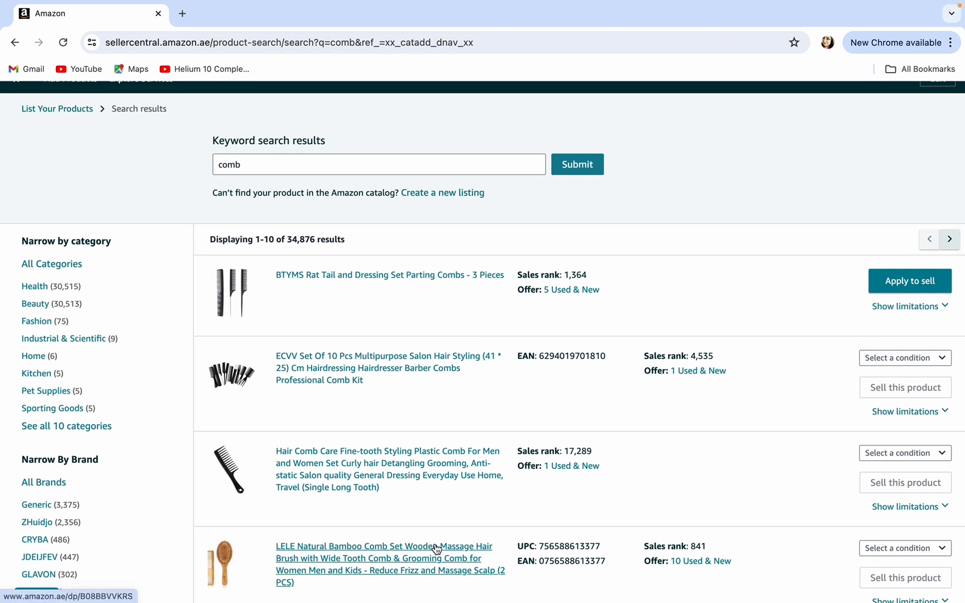
scroll(436, 549, "down", 1)
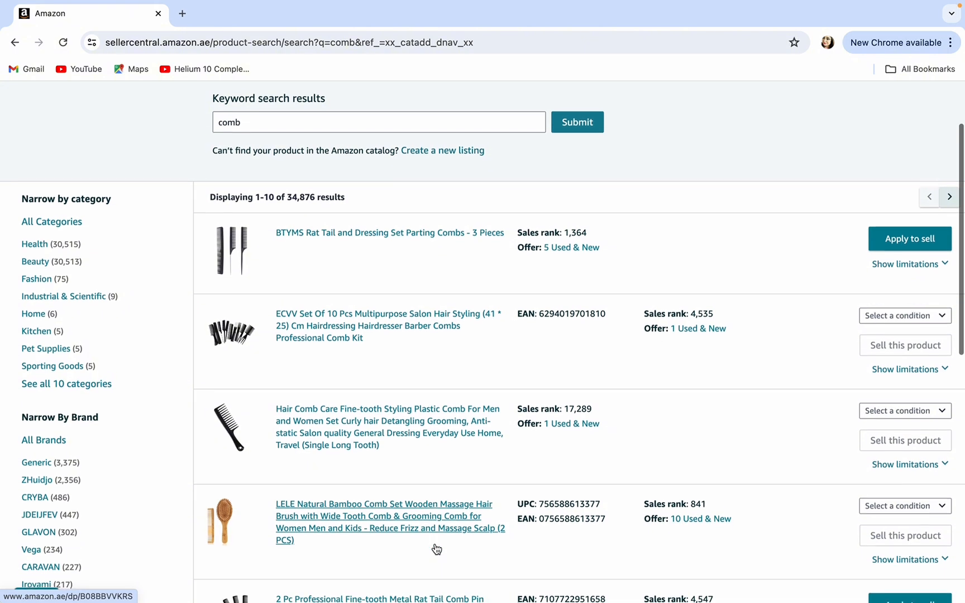
scroll(437, 549, "down", 8)
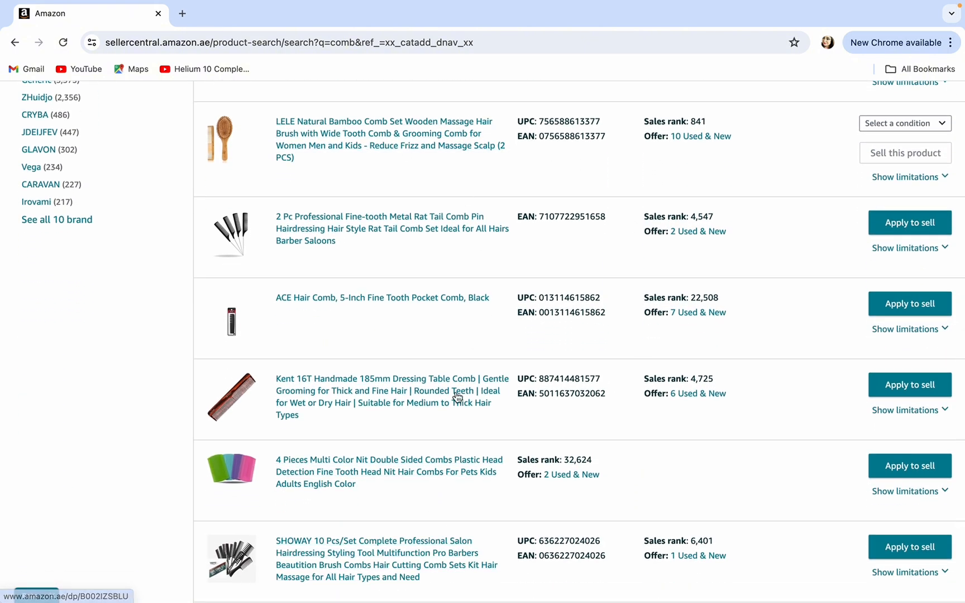
scroll(522, 313, "up", 3)
scroll(518, 312, "up", 2)
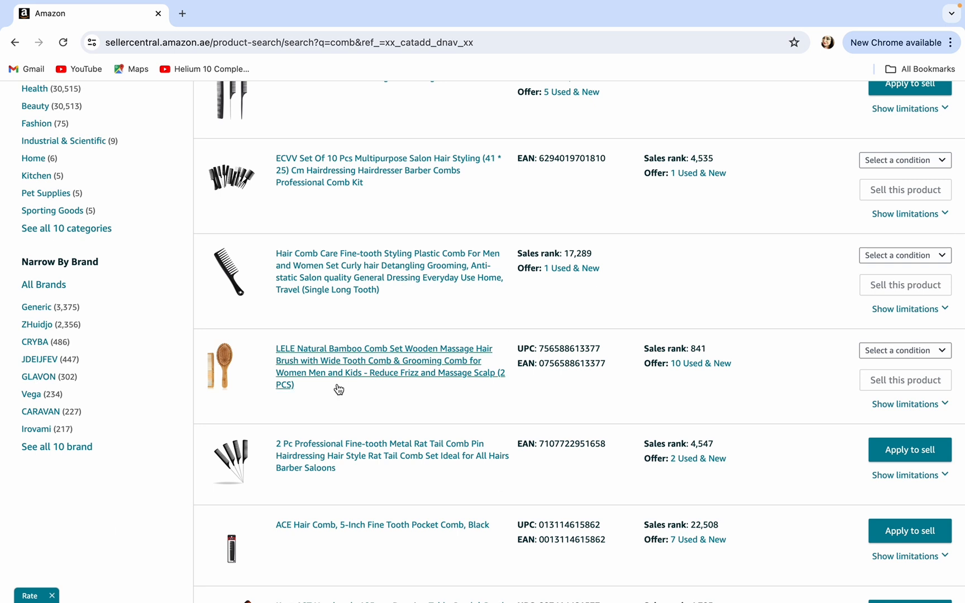
Set the condition of the ECVV 10-piece salon comb set to New in the search results
left_click(906, 162)
left_click(896, 180)
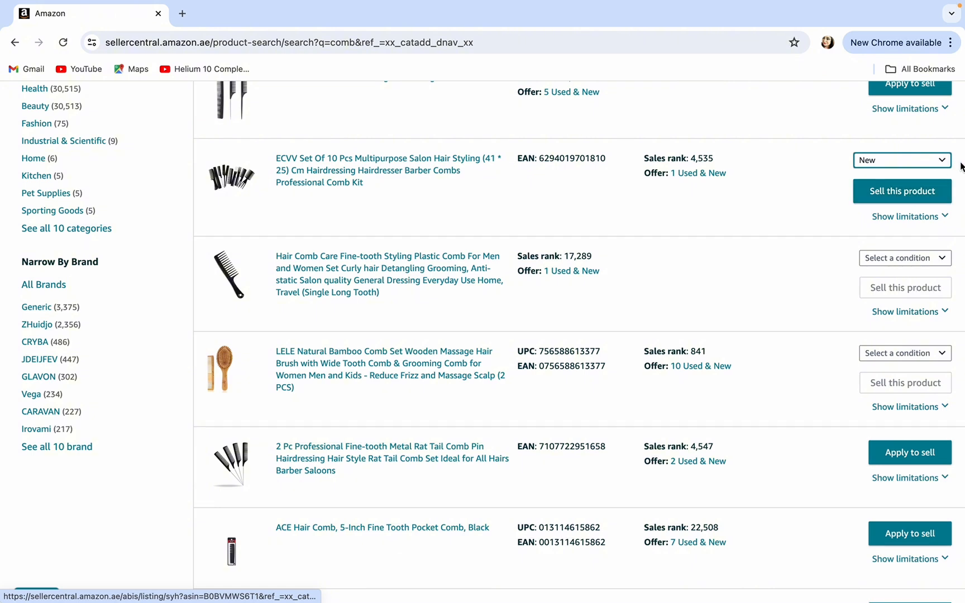
scroll(837, 223, "up", 2)
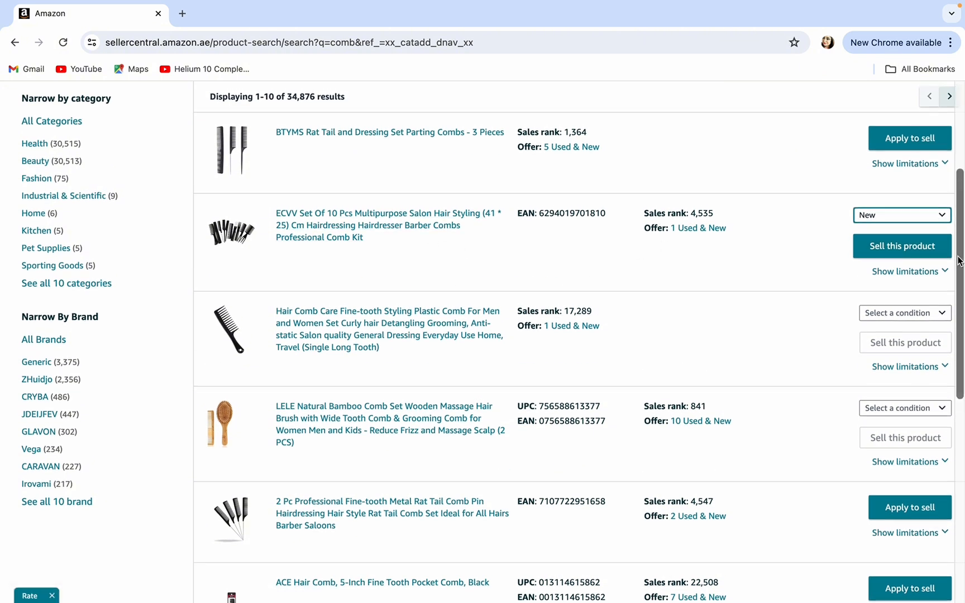
scroll(749, 204, "up", 3)
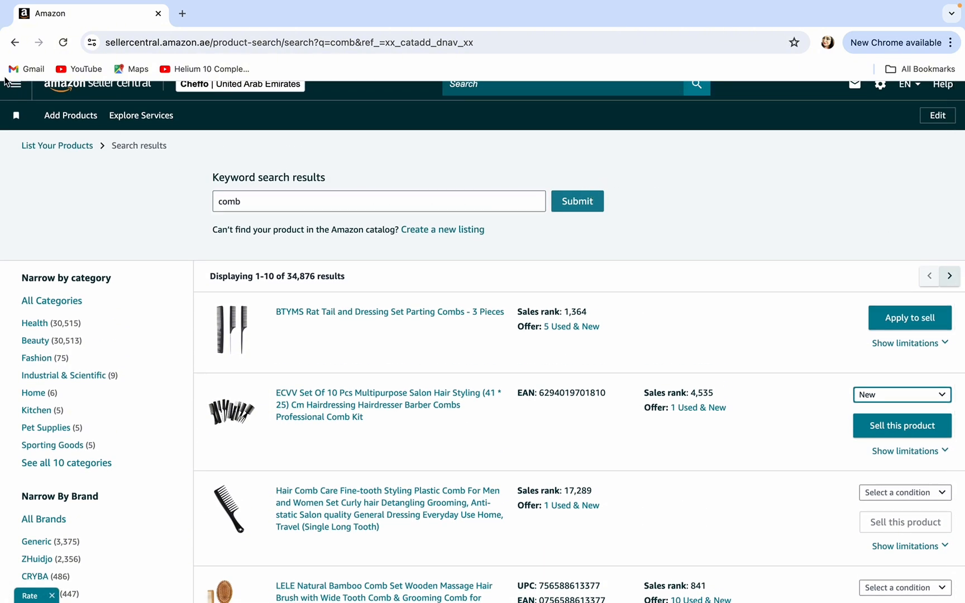
Return to the product listing options and start a new listing from a blank form
left_click(14, 43)
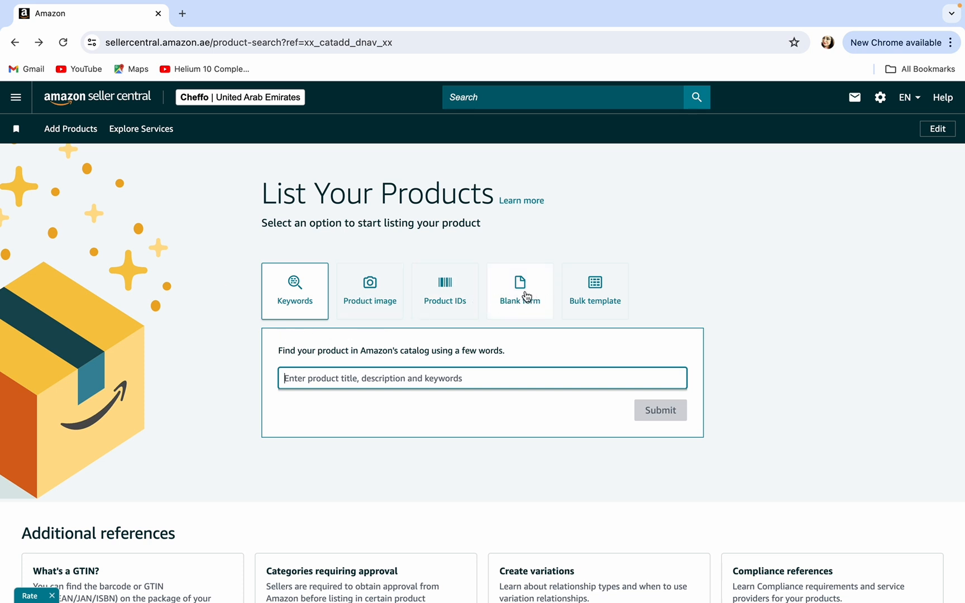
left_click(526, 296)
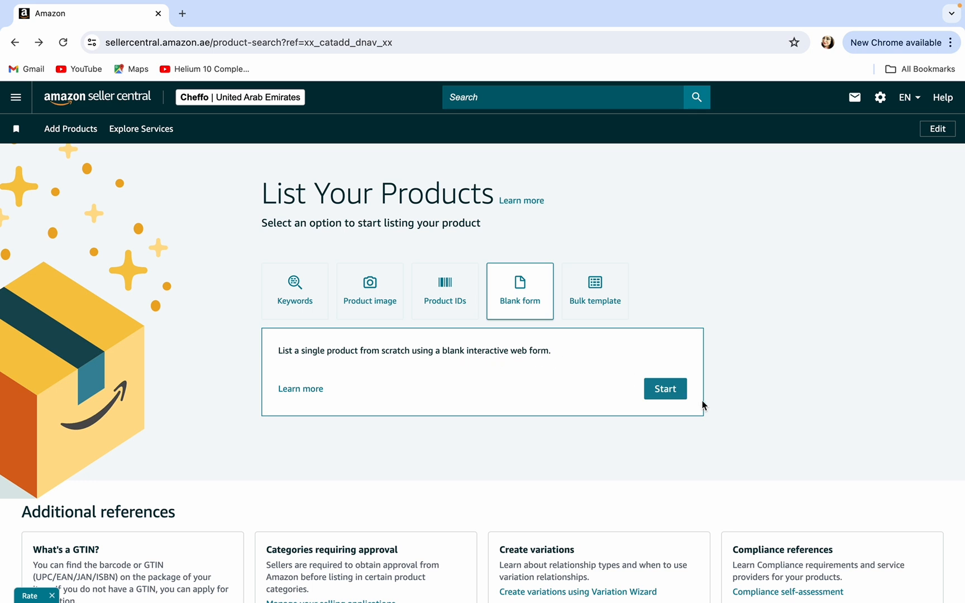
left_click(670, 393)
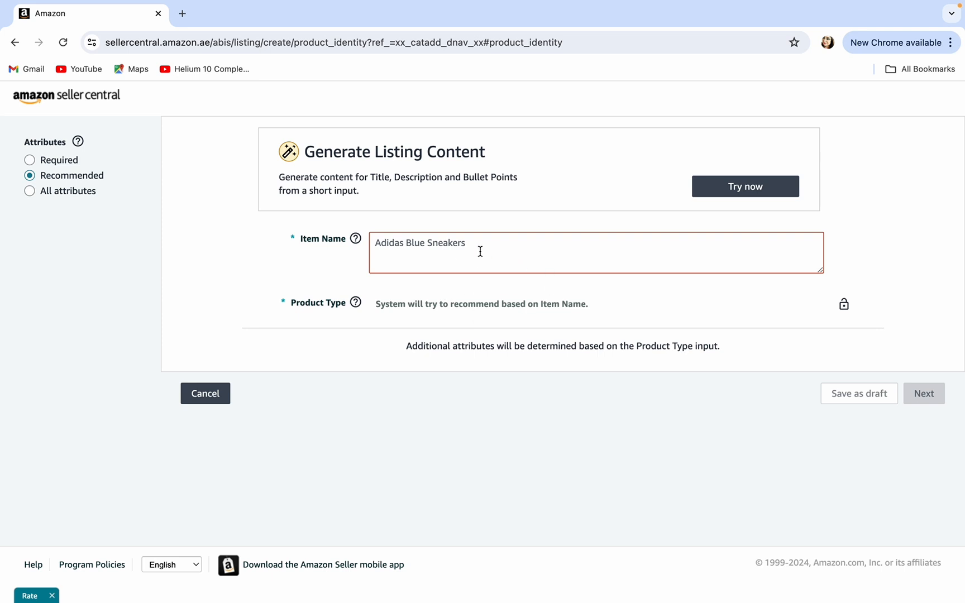
Set the item name to "comb" and confirm Hair Comb as the product type
left_click(439, 248)
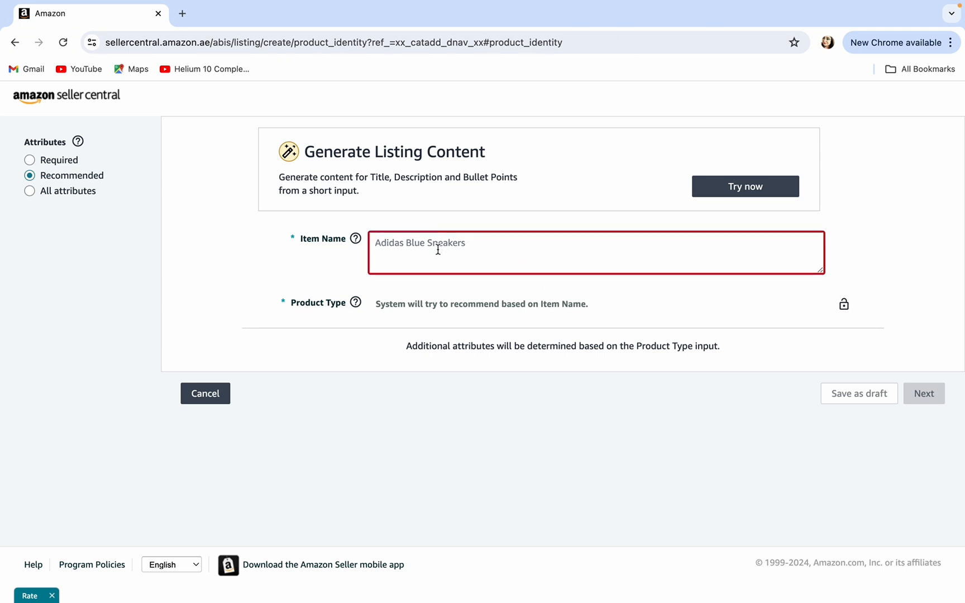
type("wooden comb")
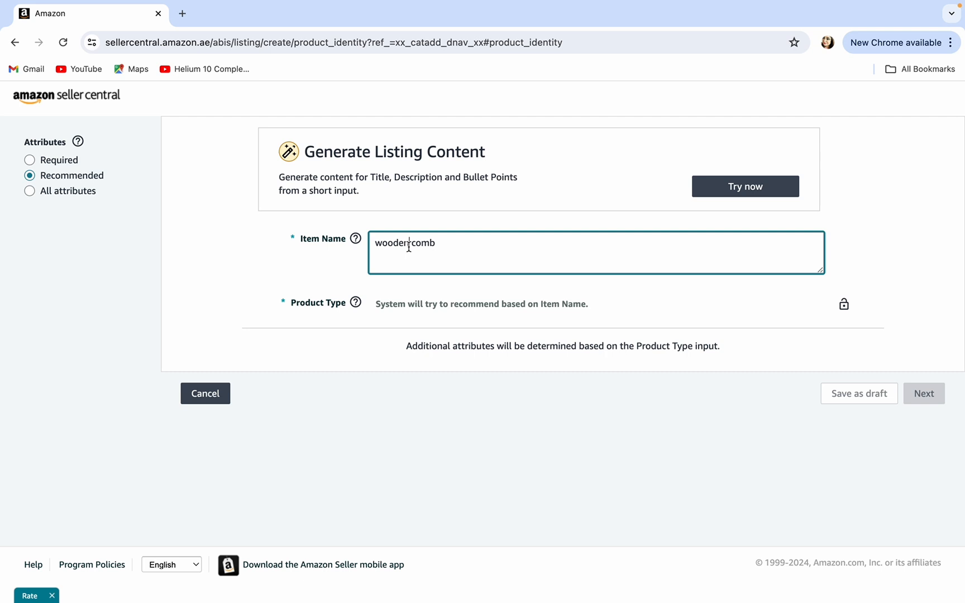
key("BackSpace")
key("BackSpace")
key("BackSpace")
key("BackSpace")
key("BackSpace")
key("BackSpace")
key("BackSpace")
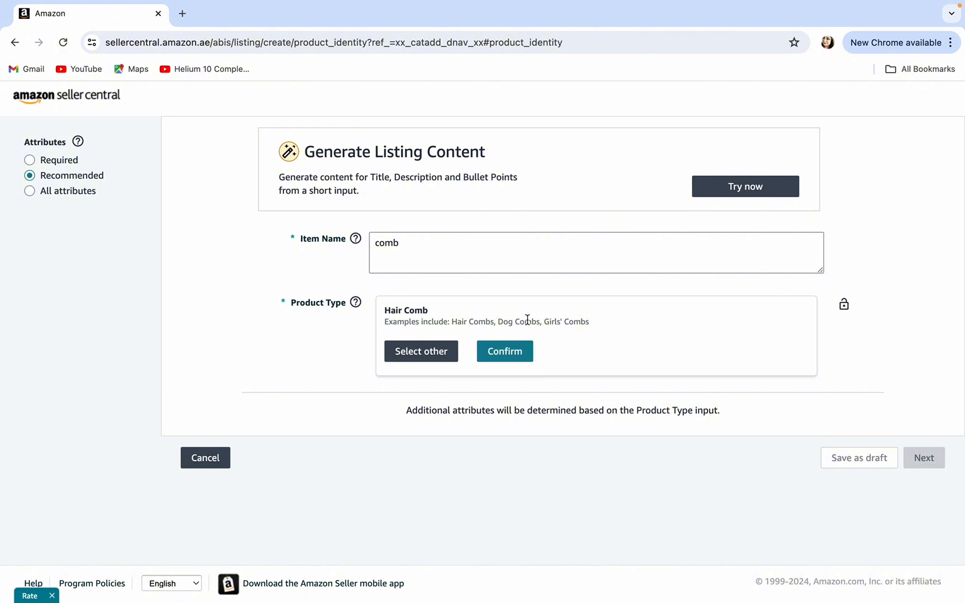
left_click(512, 355)
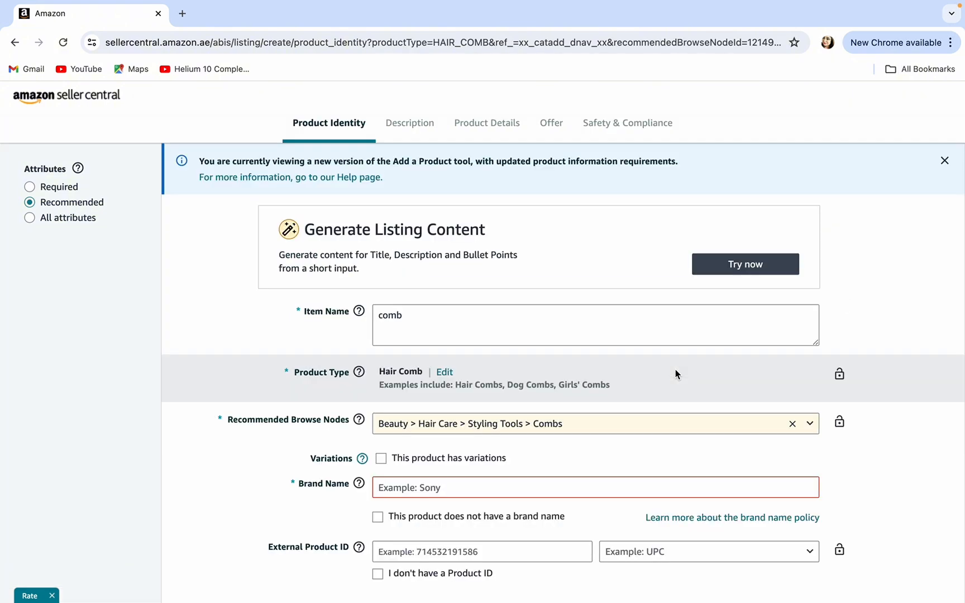
Mark the comb listing as a product that does not have a brand name
scroll(675, 374, "down", 3)
scroll(676, 374, "down", 1)
scroll(675, 374, "up", 1)
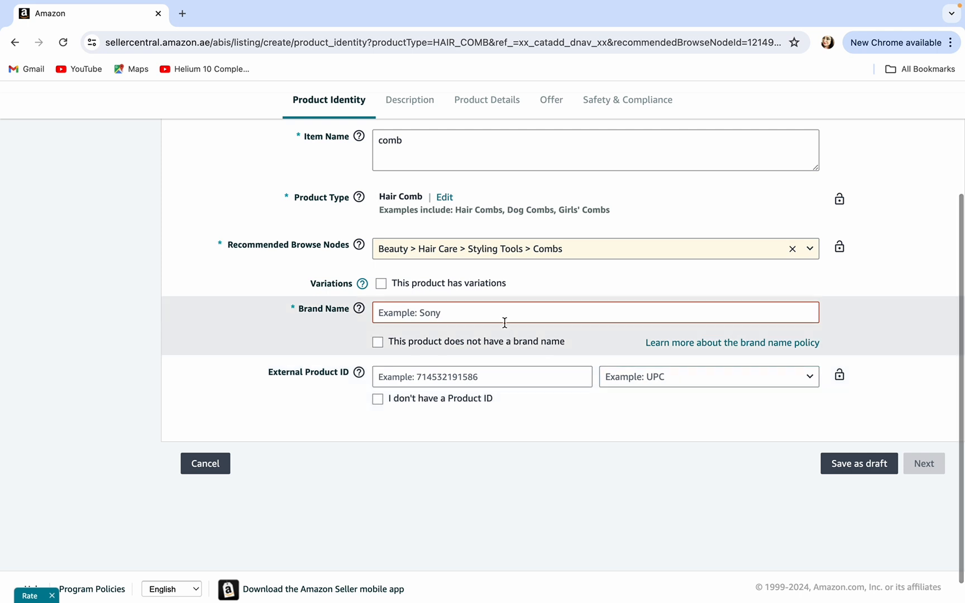
left_click(459, 309)
scroll(456, 311, "down", 1)
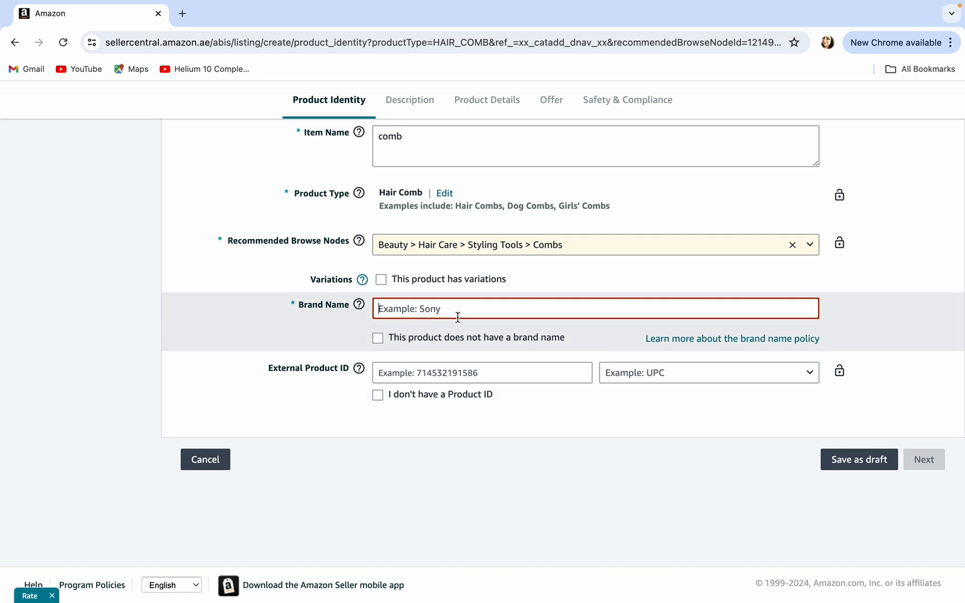
scroll(462, 309, "up", 1)
scroll(463, 309, "up", 1)
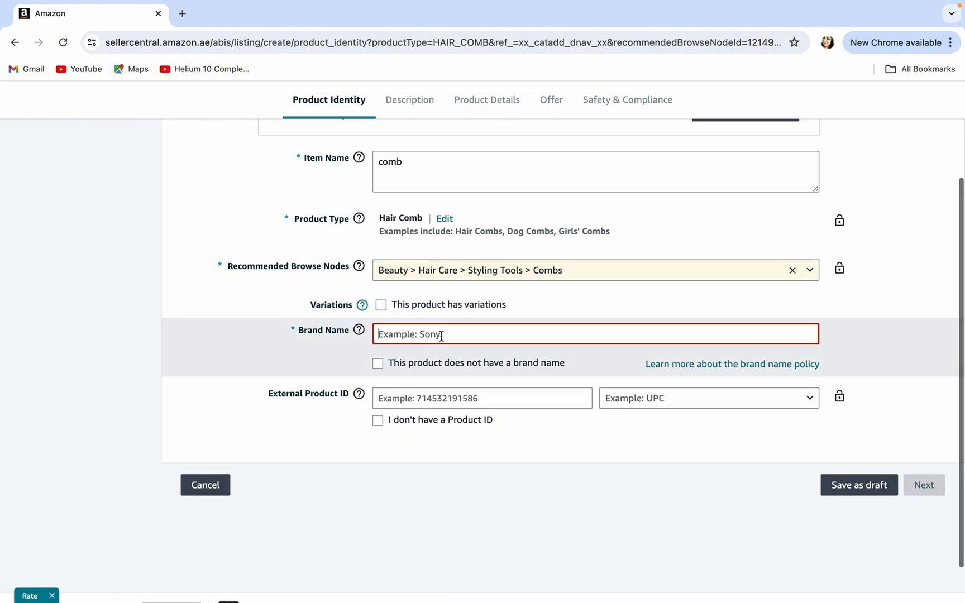
scroll(479, 337, "up", 1)
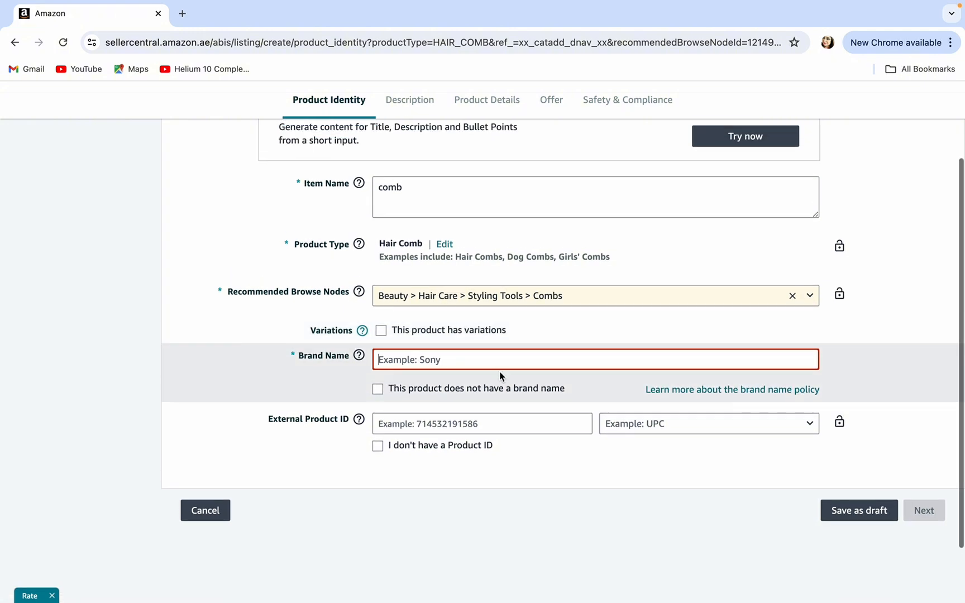
left_click(499, 360)
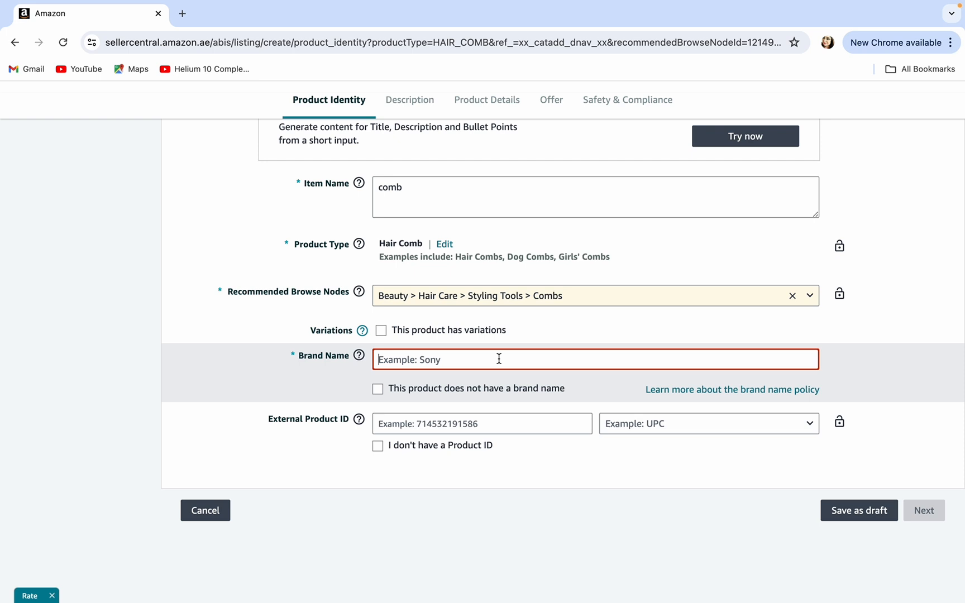
scroll(498, 359, "up", 1)
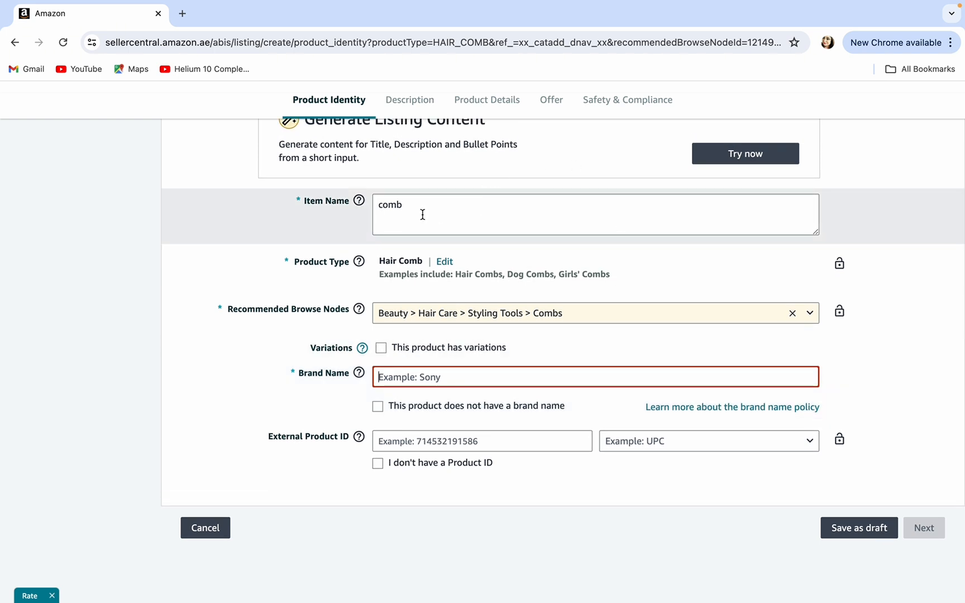
scroll(455, 397, "down", 1)
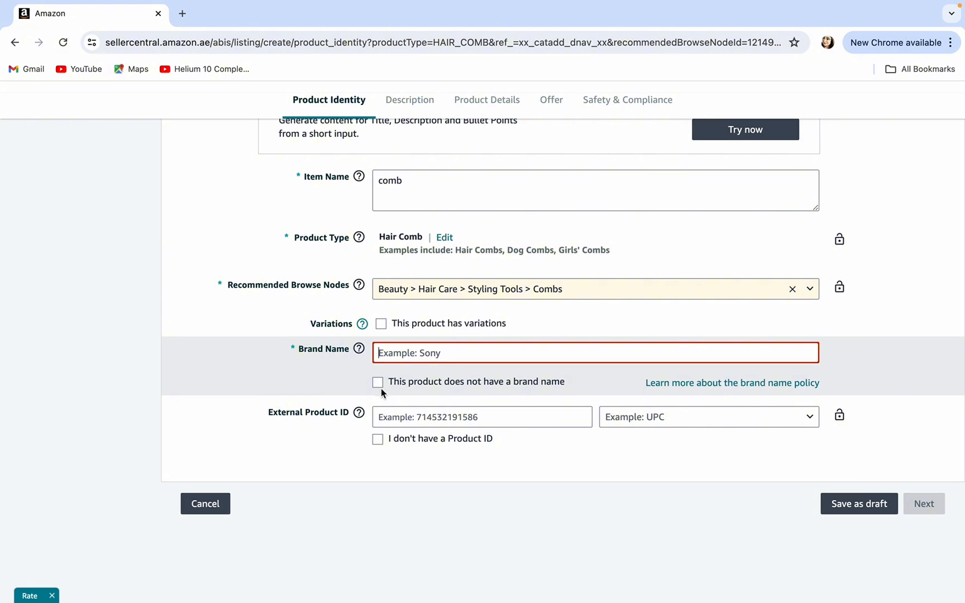
left_click(378, 383)
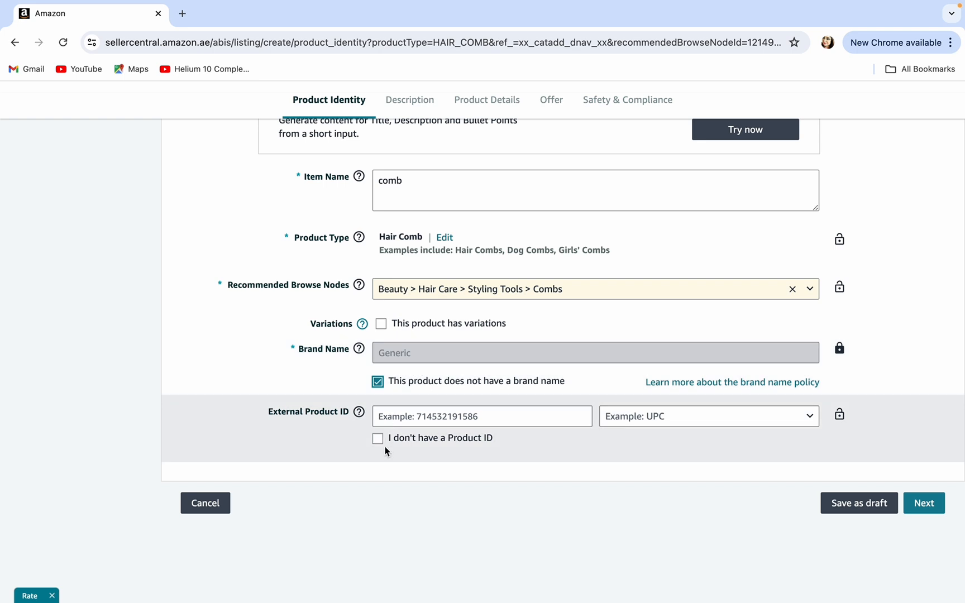
Declare that the comb has no product ID and continue to the listing's description section
left_click(379, 441)
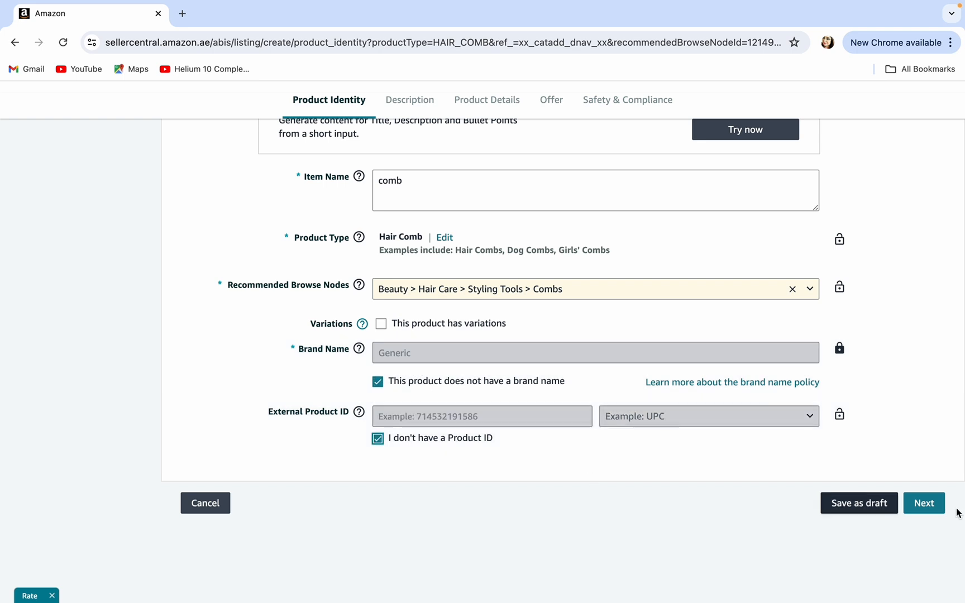
left_click(938, 515)
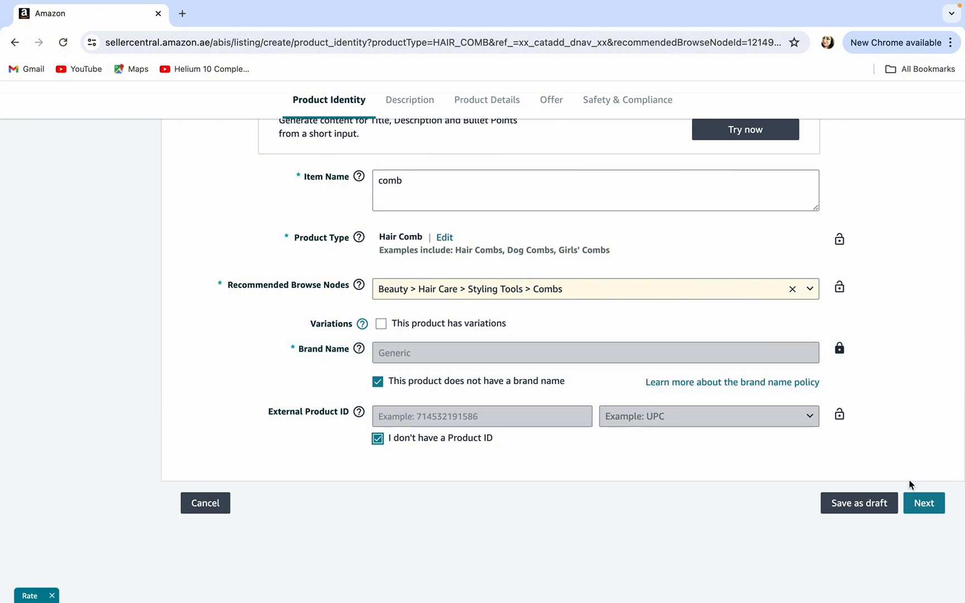
scroll(913, 410, "down", 3)
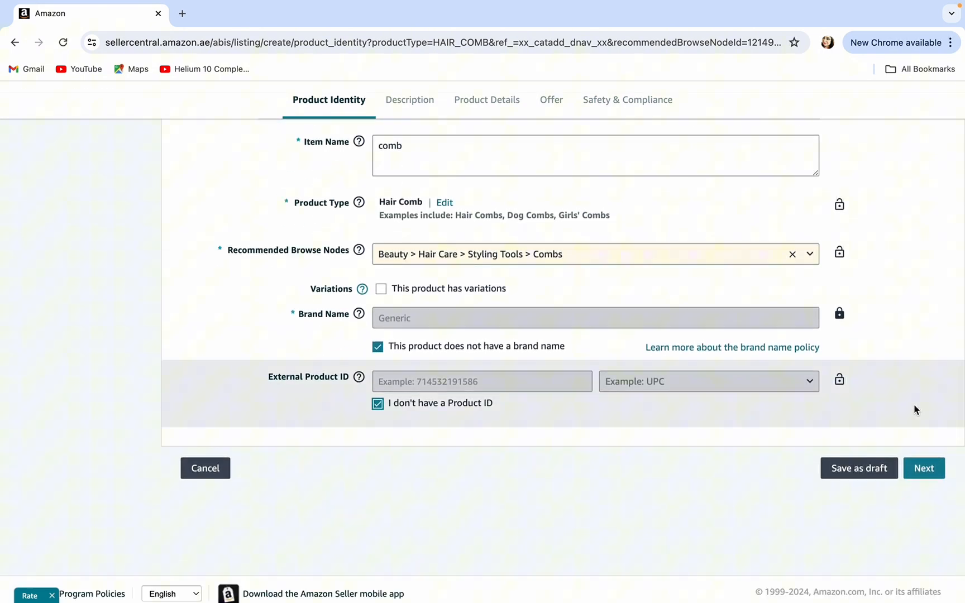
left_click(926, 472)
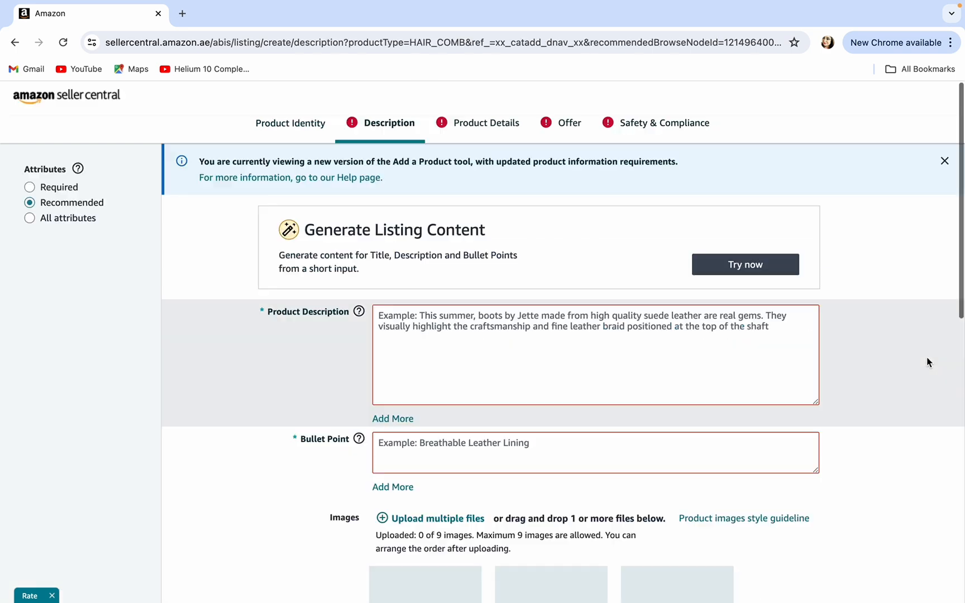
Search the web for "chatgpt" in a new browser tab and open a new ChatGPT chat from OpenAI's introduction page
scroll(898, 362, "down", 3)
scroll(898, 367, "up", 2)
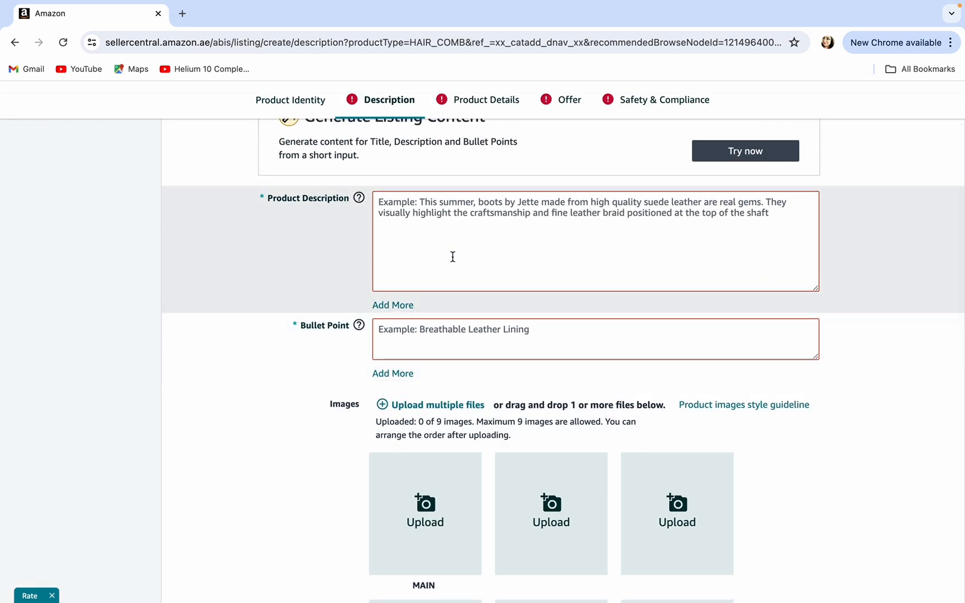
left_click(182, 14)
left_click(202, 42)
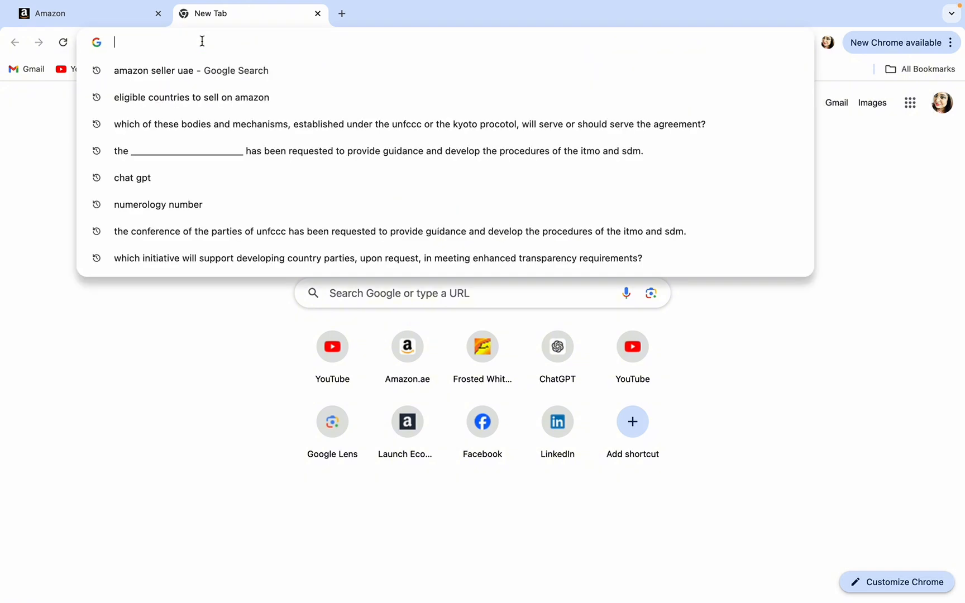
type("chat ")
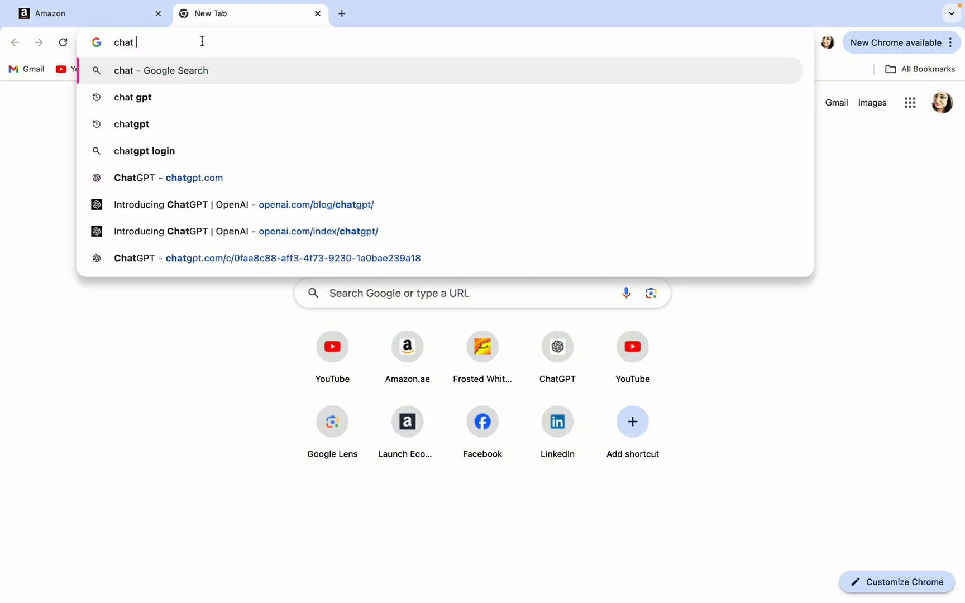
type("gpt")
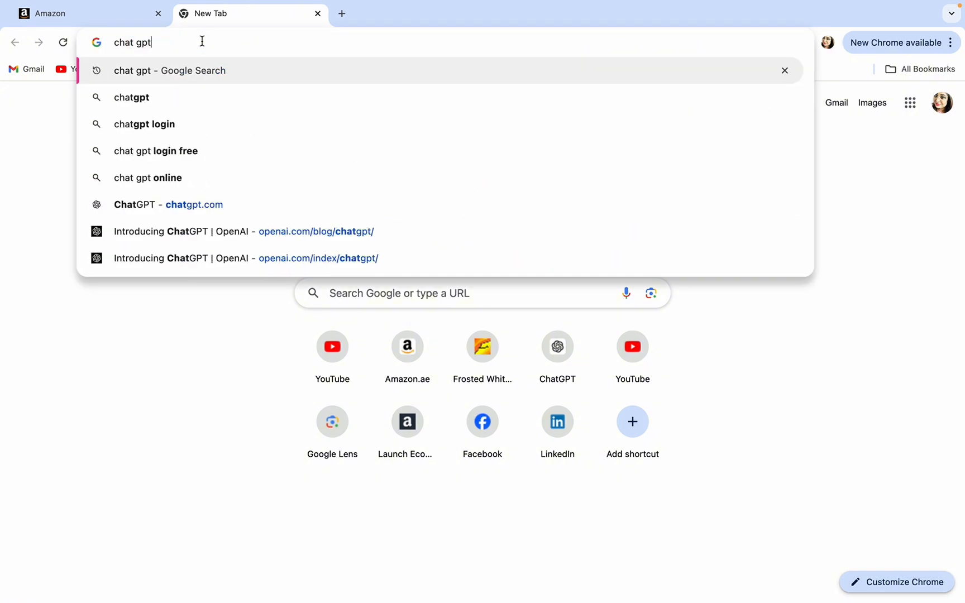
left_click(170, 100)
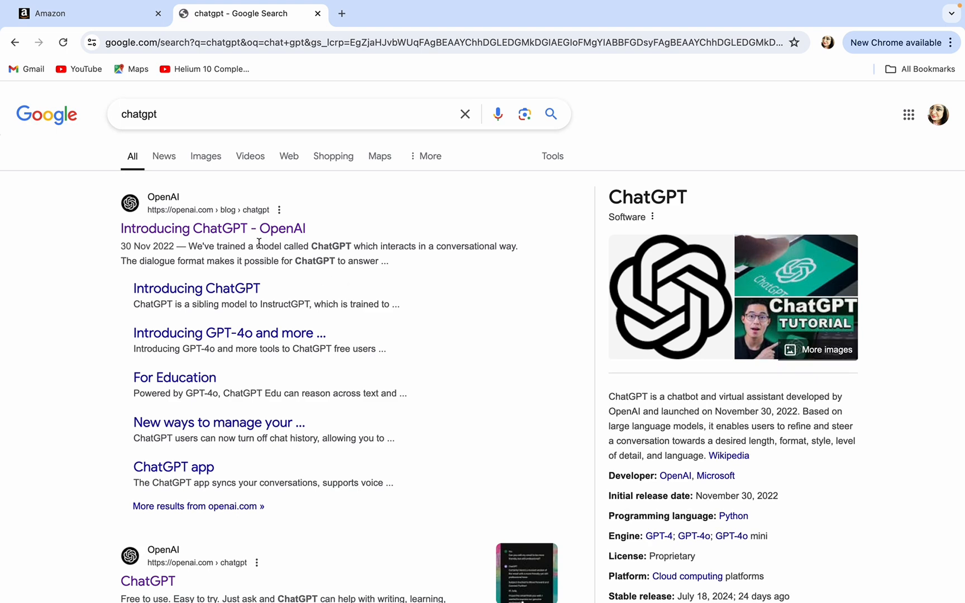
left_click(247, 233)
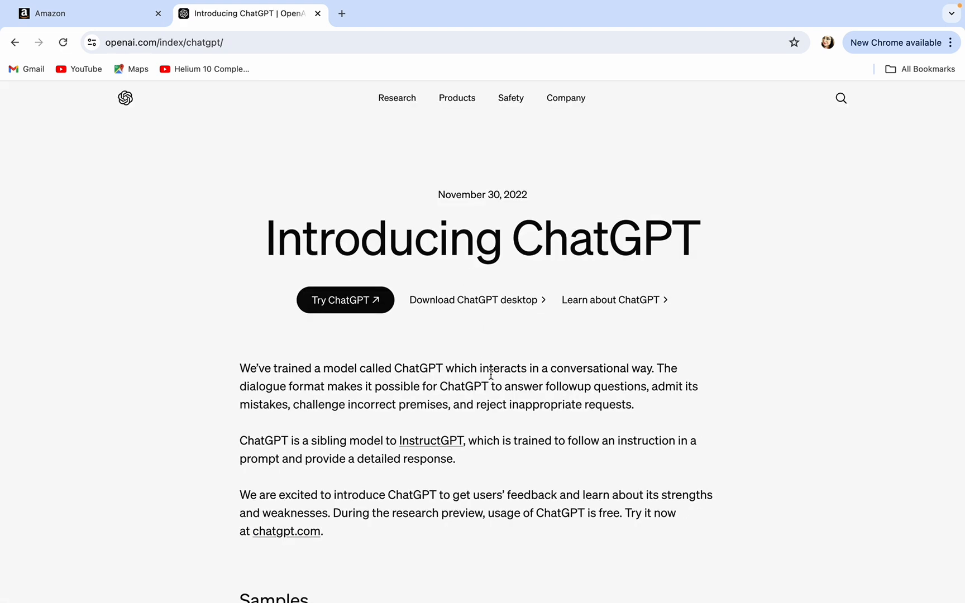
left_click(347, 301)
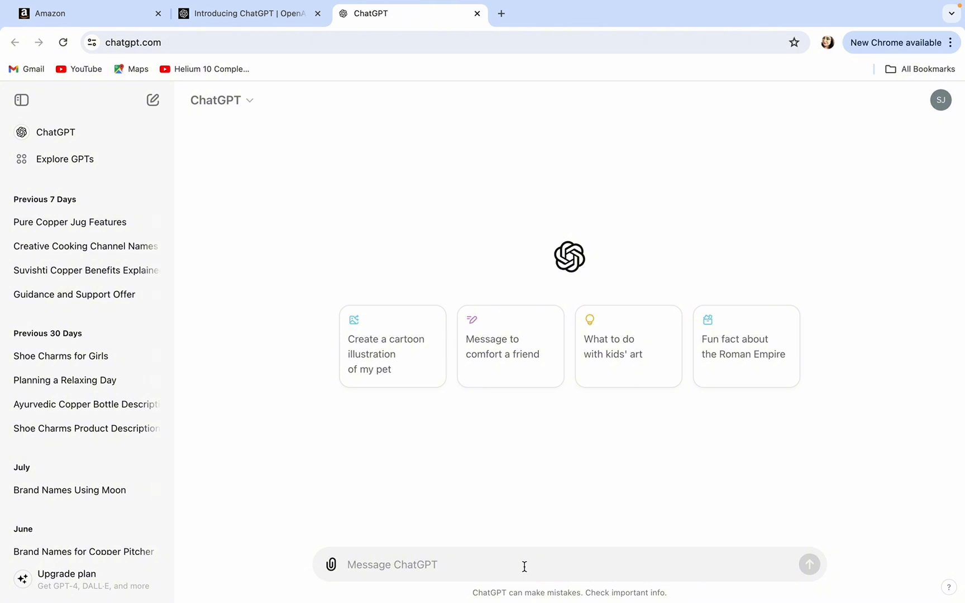
Ask ChatGPT for "black comb with wide tooth description"
type("black comb wit")
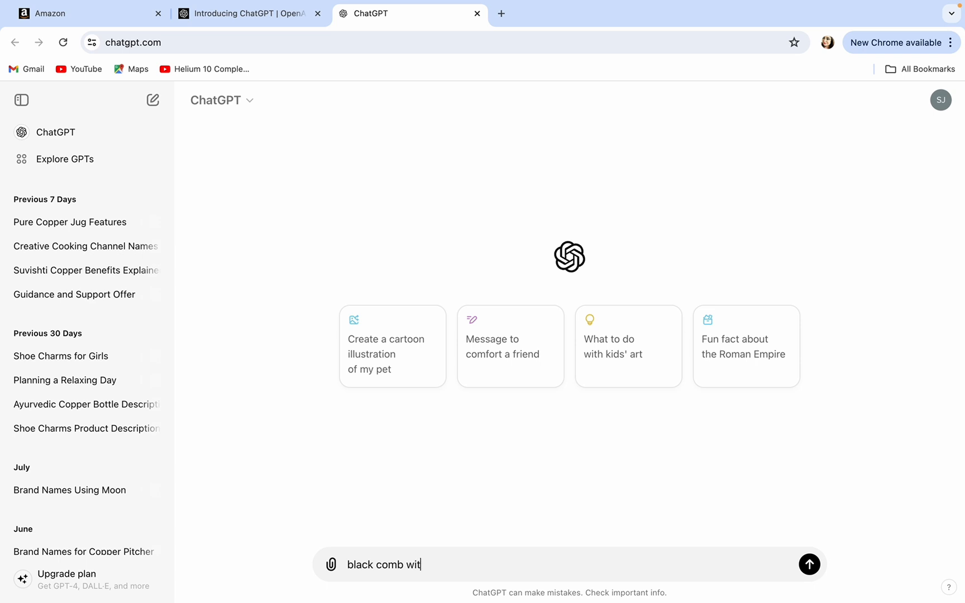
type("de tooth description")
key("Return")
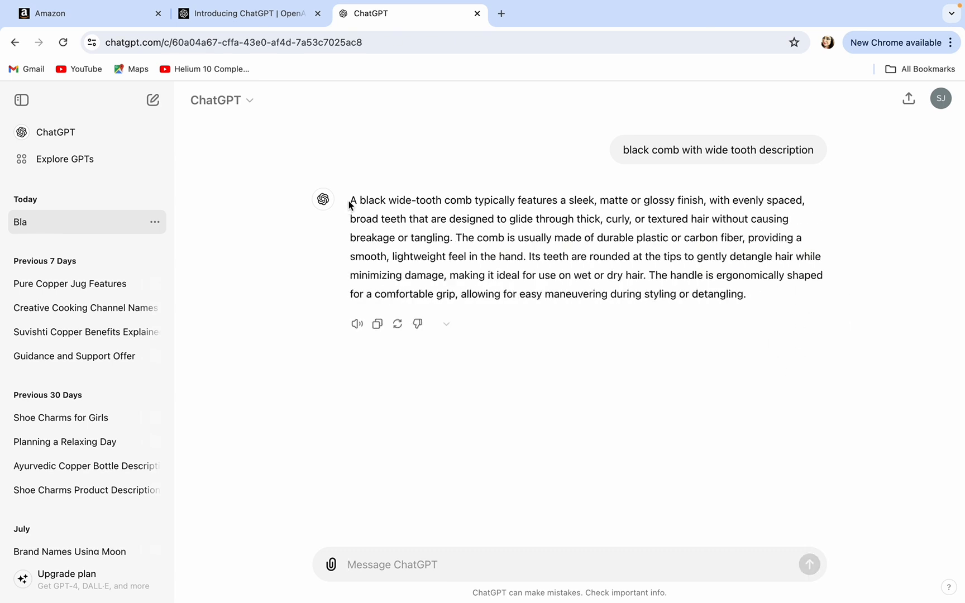
Copy the full comb description from ChatGPT's answer into the Product Description of the Amazon listing
left_click_drag(351, 200, 773, 295)
right_click(629, 267)
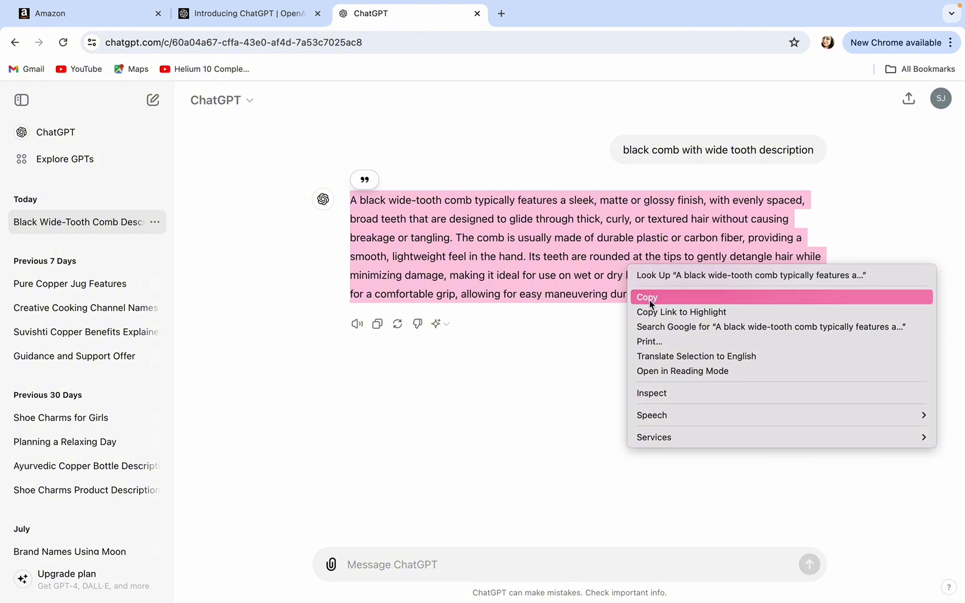
left_click(647, 297)
left_click(268, 13)
left_click(398, 15)
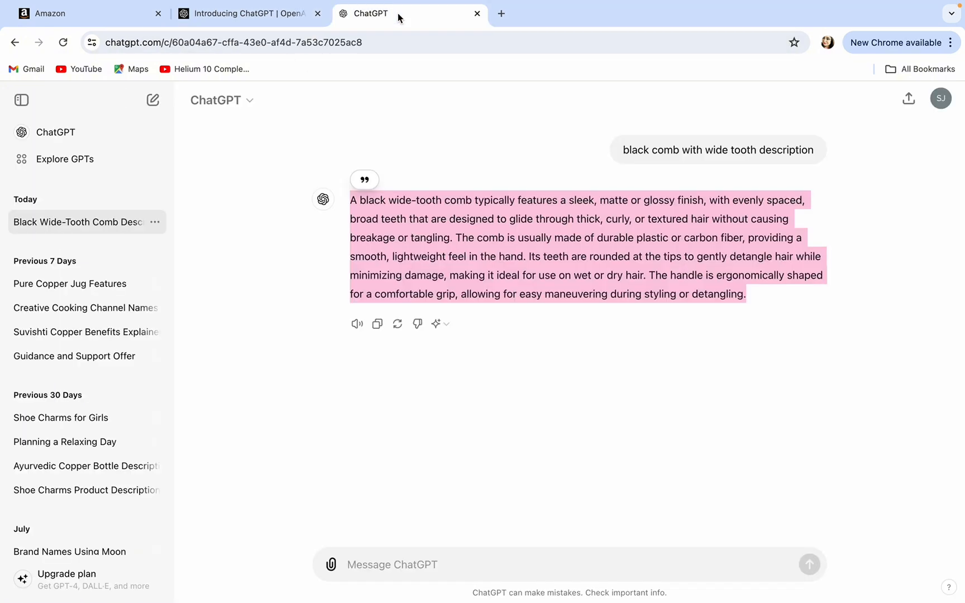
left_click(262, 17)
left_click(121, 22)
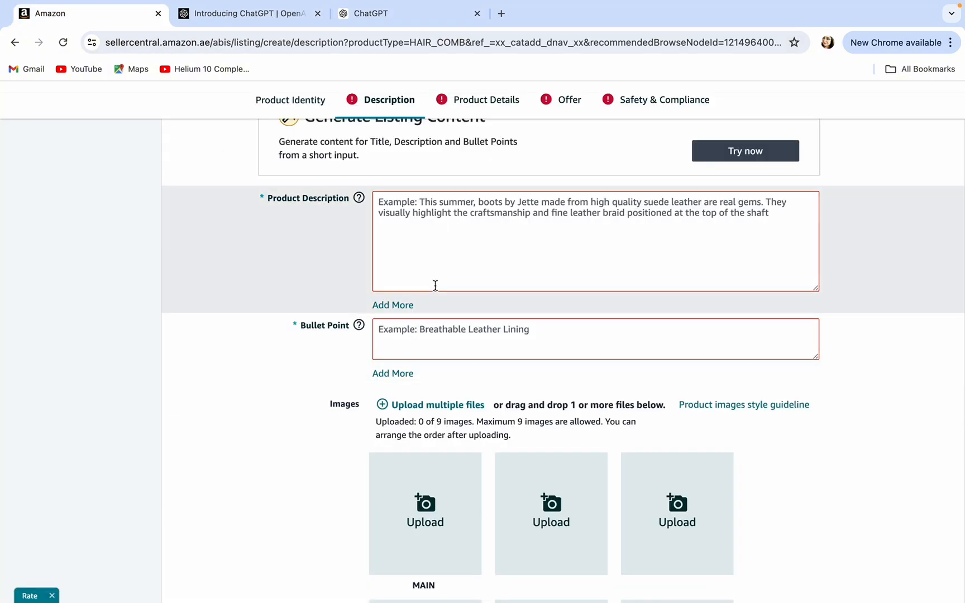
right_click(465, 222)
left_click(490, 316)
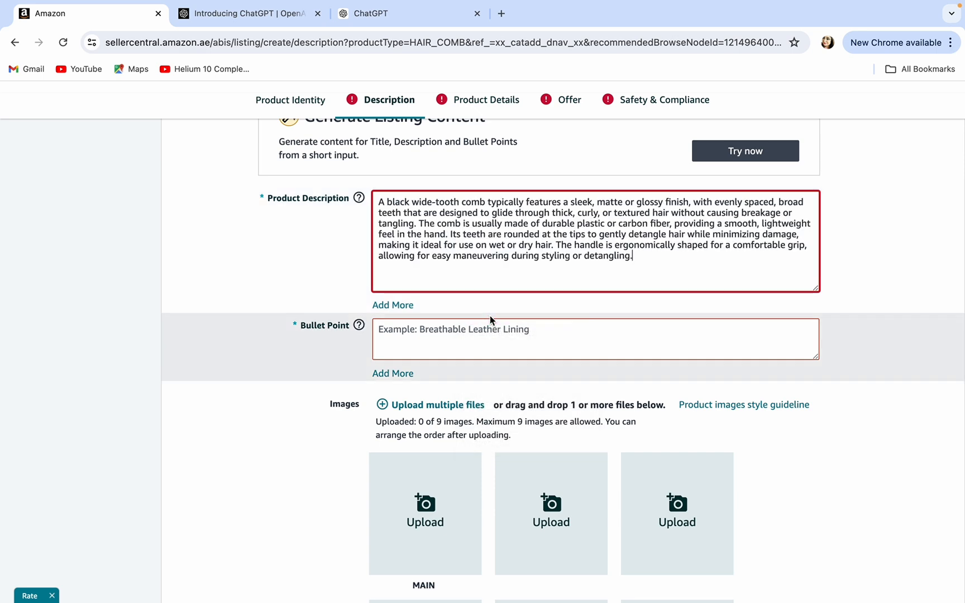
Add several more empty bullet point fields to the listing below the first one
scroll(479, 280, "up", 3)
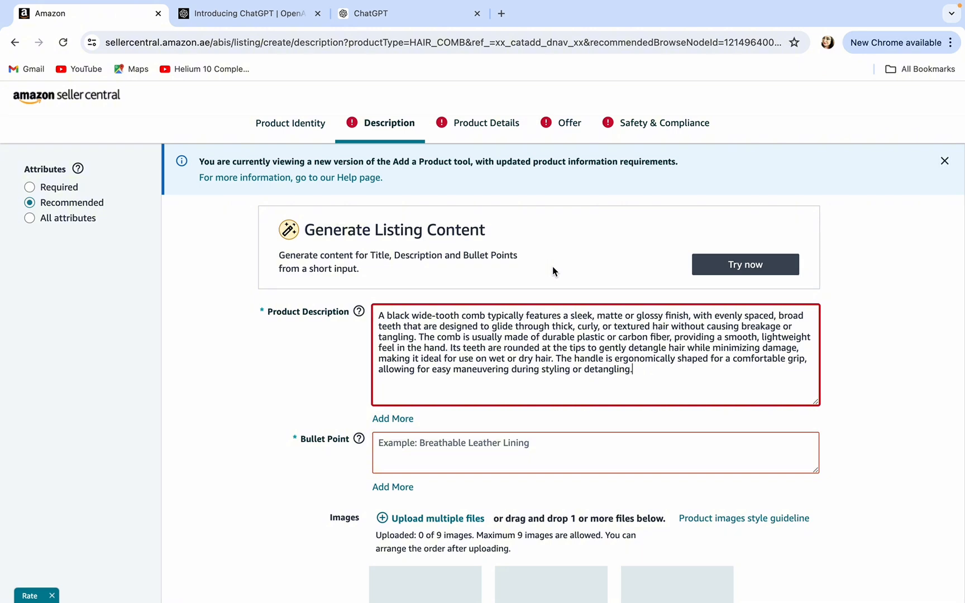
left_click(553, 446)
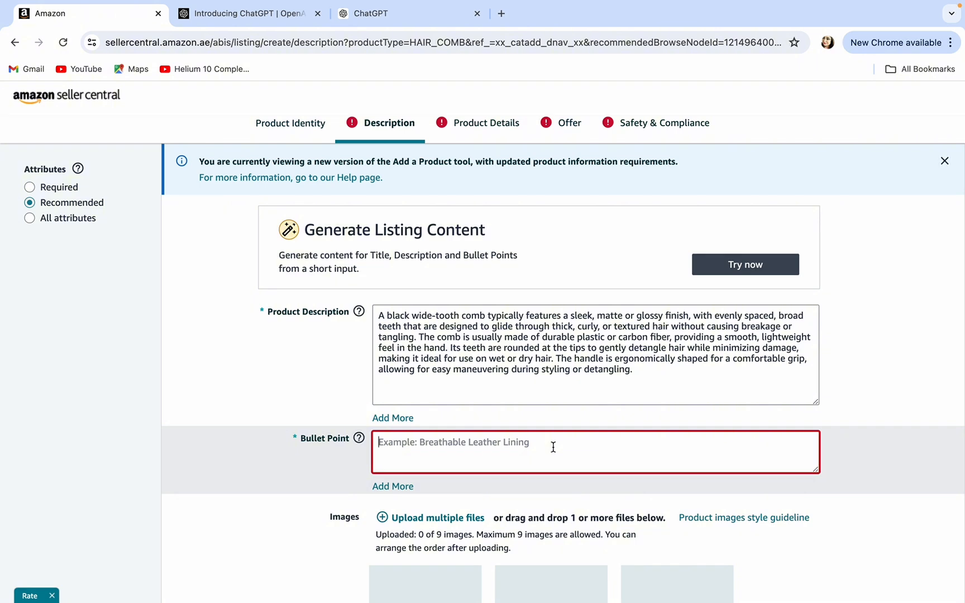
scroll(553, 446, "down", 1)
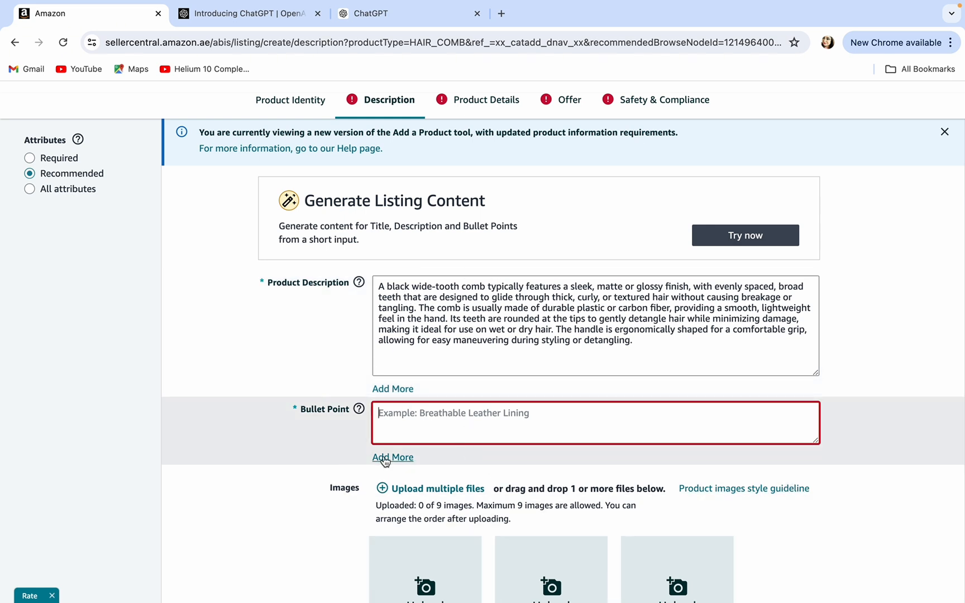
left_click(385, 459)
left_click(388, 513)
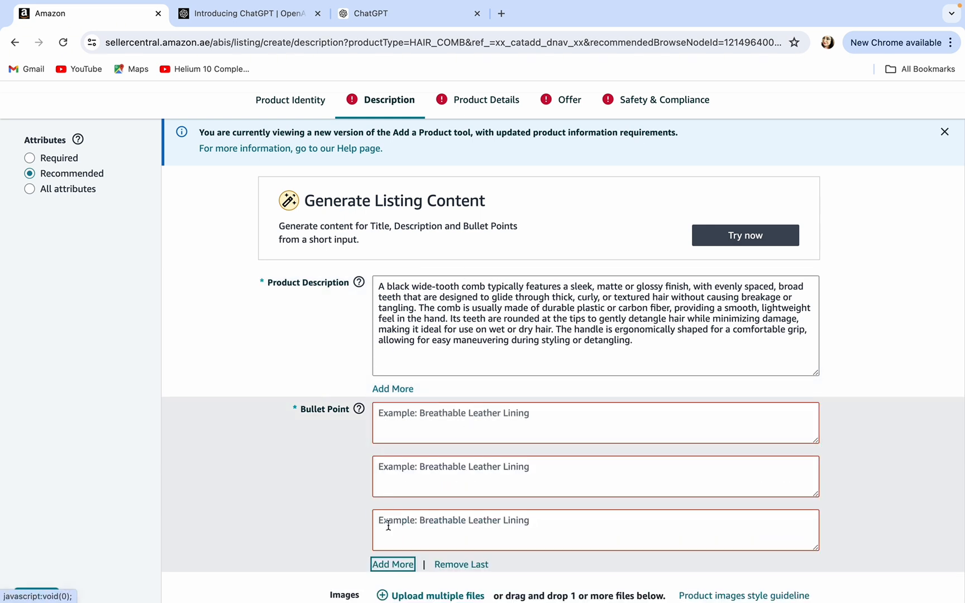
left_click(393, 565)
scroll(468, 466, "down", 4)
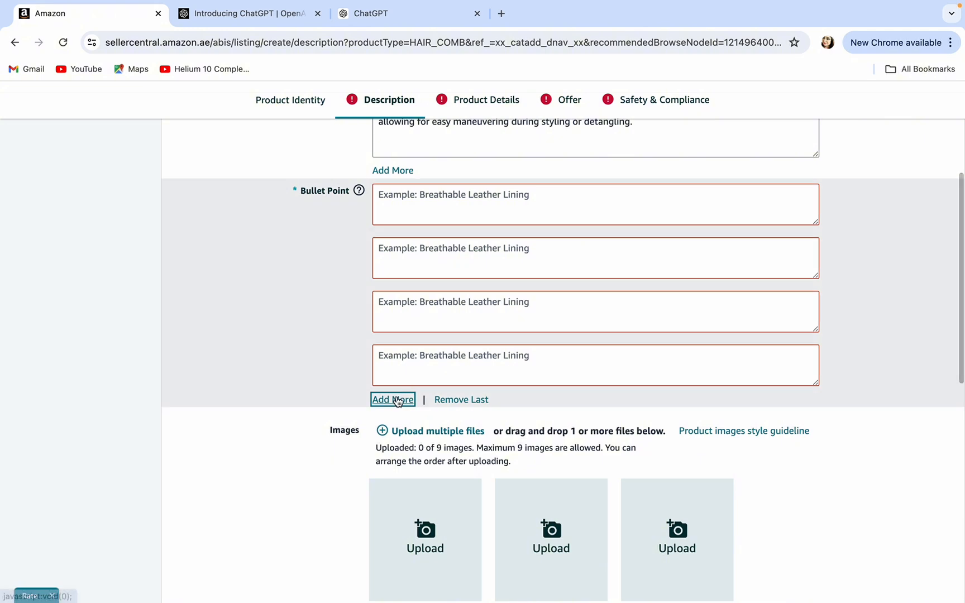
left_click(397, 401)
left_click(394, 453)
scroll(401, 414, "down", 2)
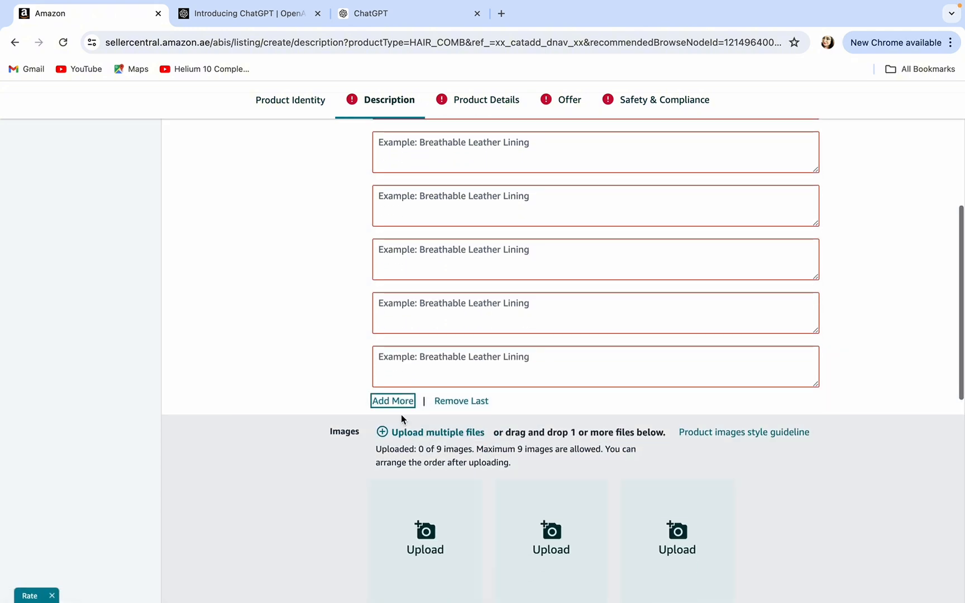
left_click(401, 403)
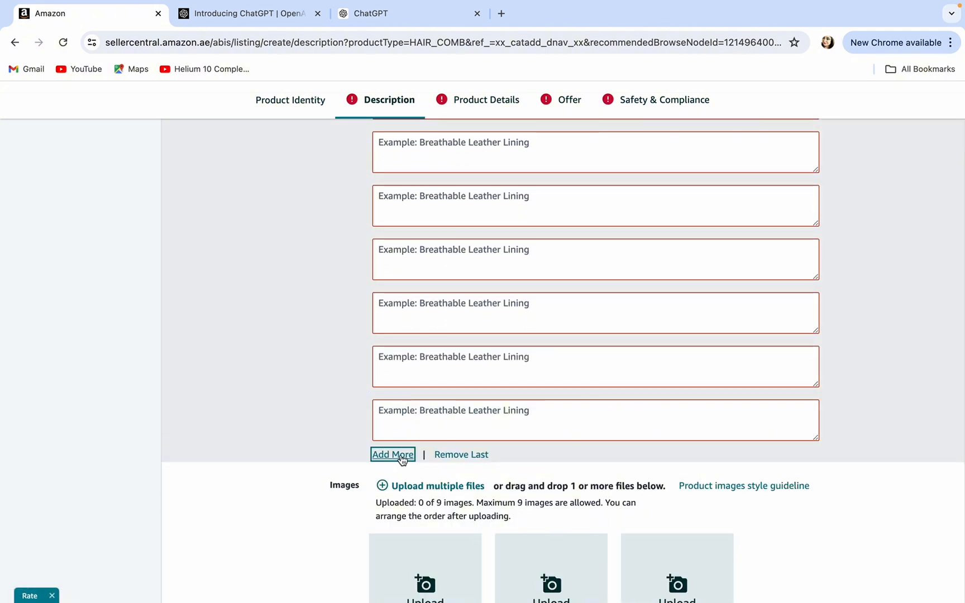
left_click(400, 457)
scroll(399, 456, "down", 2)
left_click(398, 398)
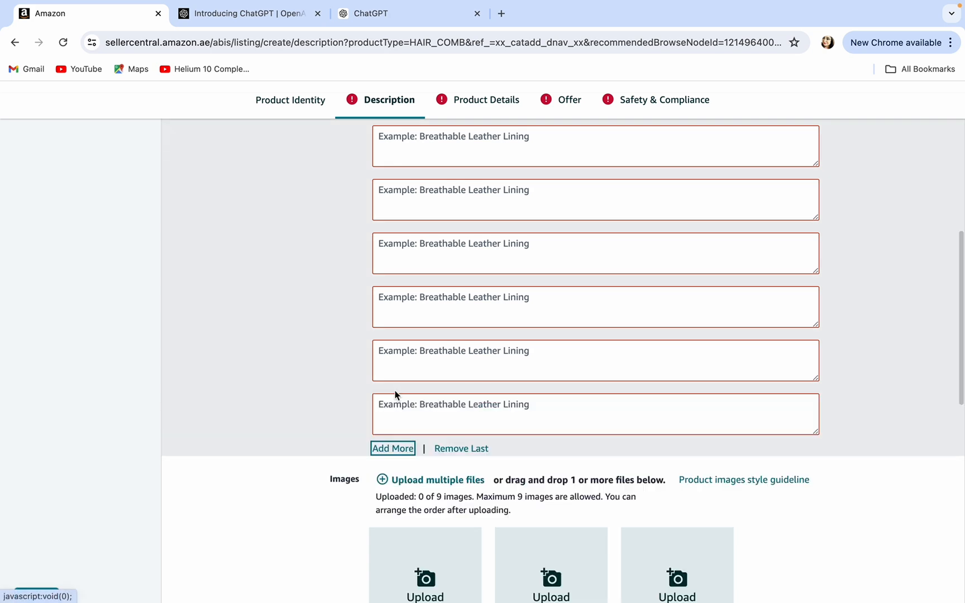
scroll(509, 368, "up", 5)
left_click(478, 271)
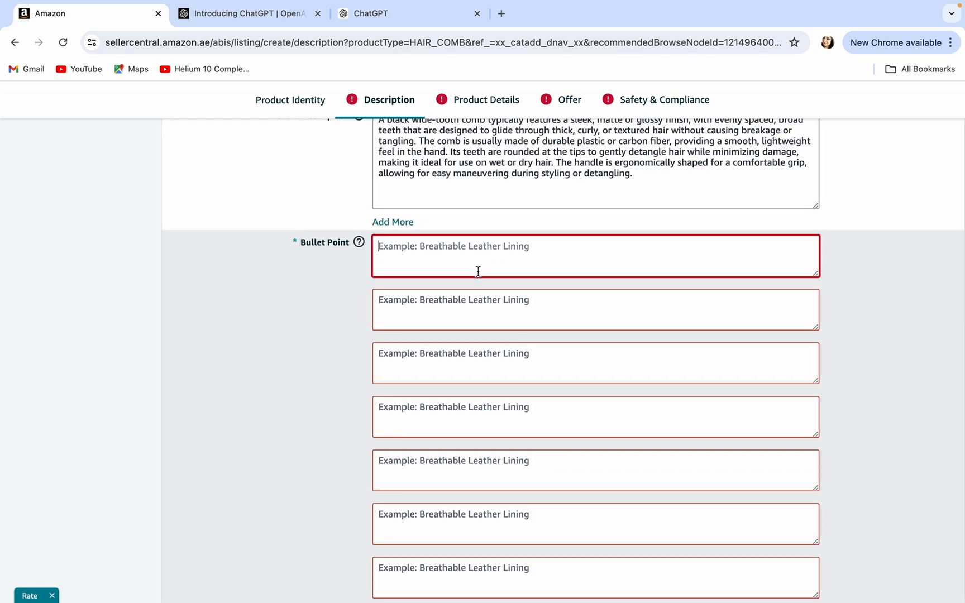
Switch to ChatGPT and request "give me 10 bullet points for - black comb with wide tooth"
left_click(395, 16)
left_click(399, 566)
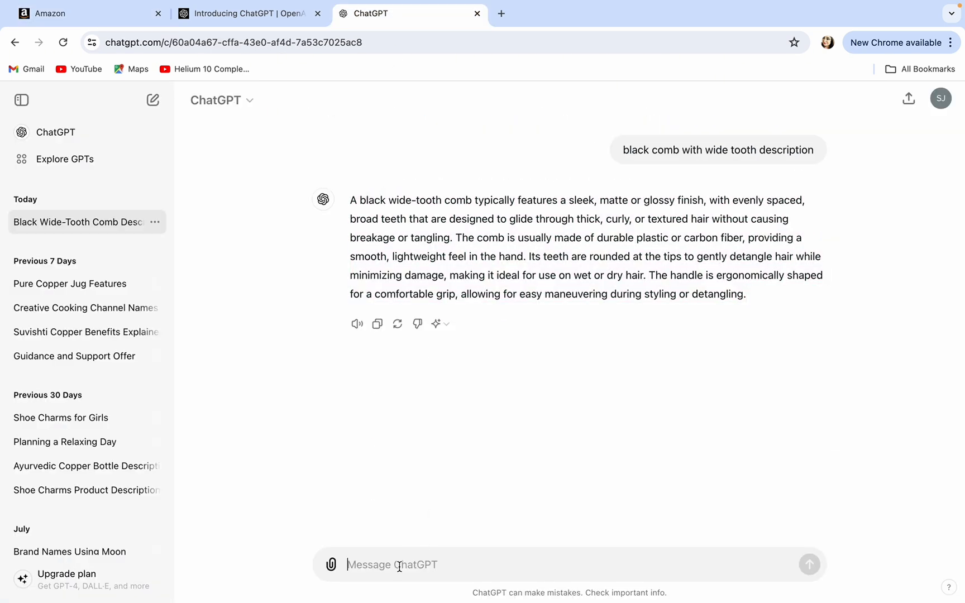
type("give me")
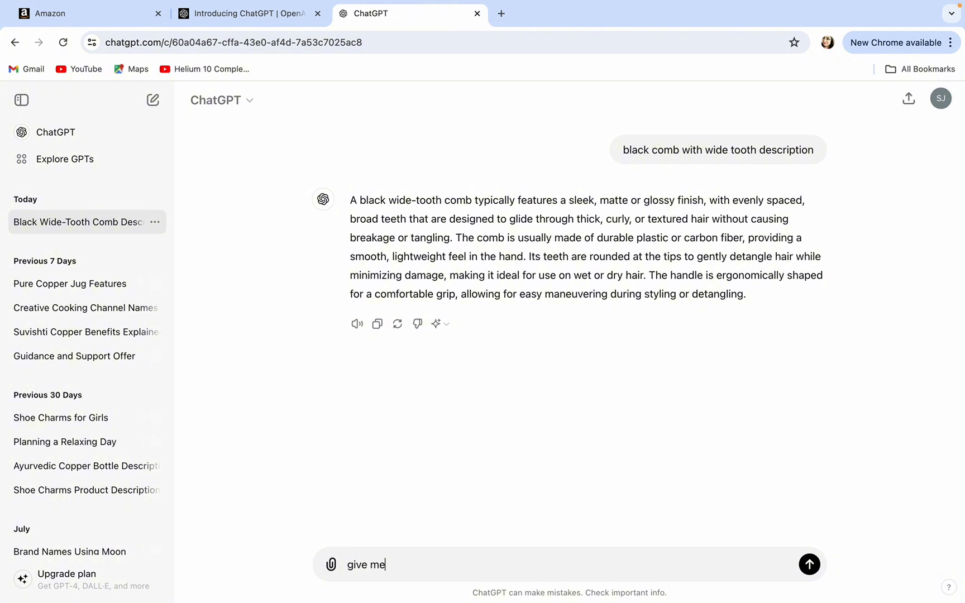
type(" 10 bullet points for - bla")
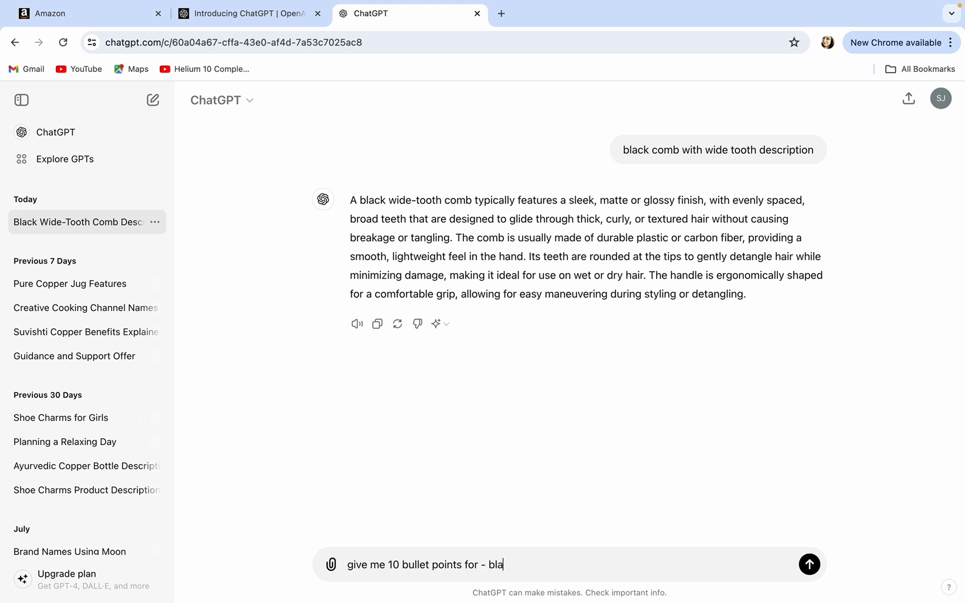
type("ck comb with wide tooth")
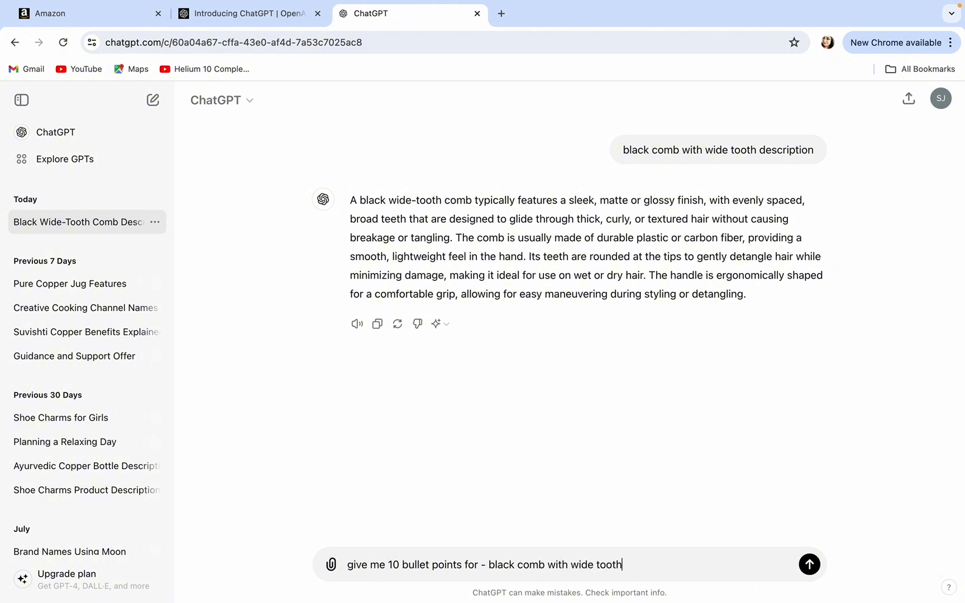
key("Return")
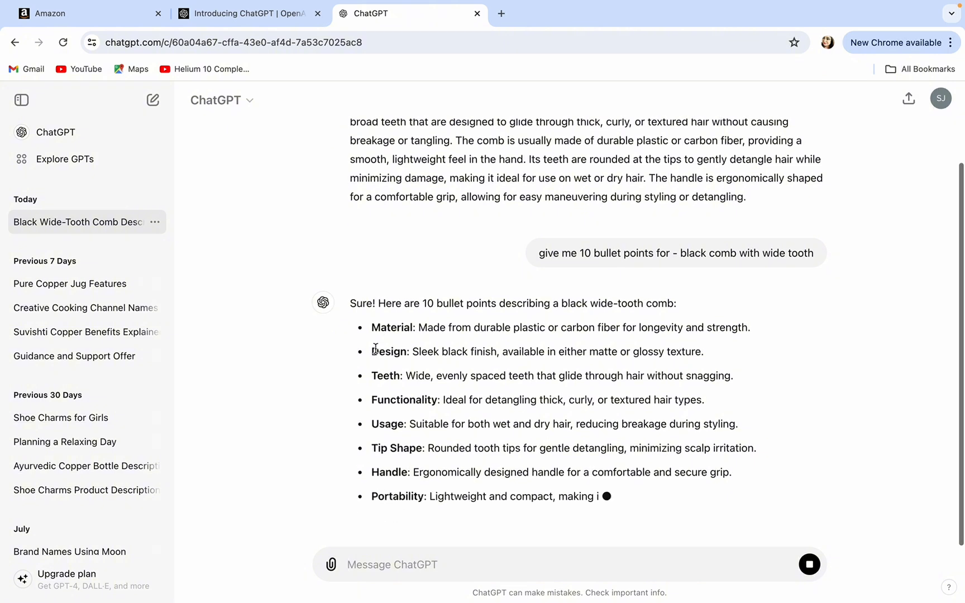
Copy the Design bullet from ChatGPT's answer into the first bullet point field of the Amazon listing
left_click_drag(372, 305, 709, 305)
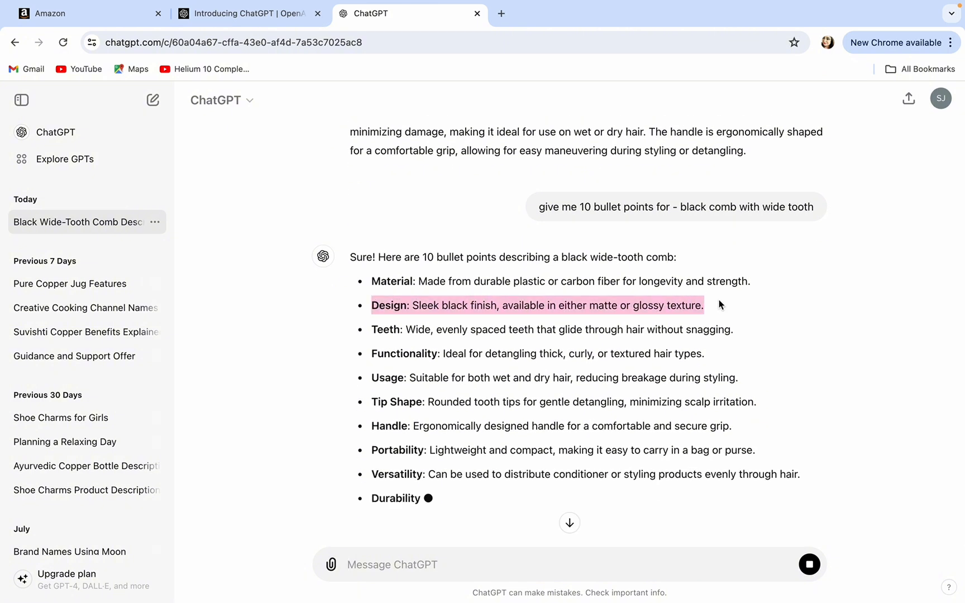
right_click(647, 302)
left_click(657, 329)
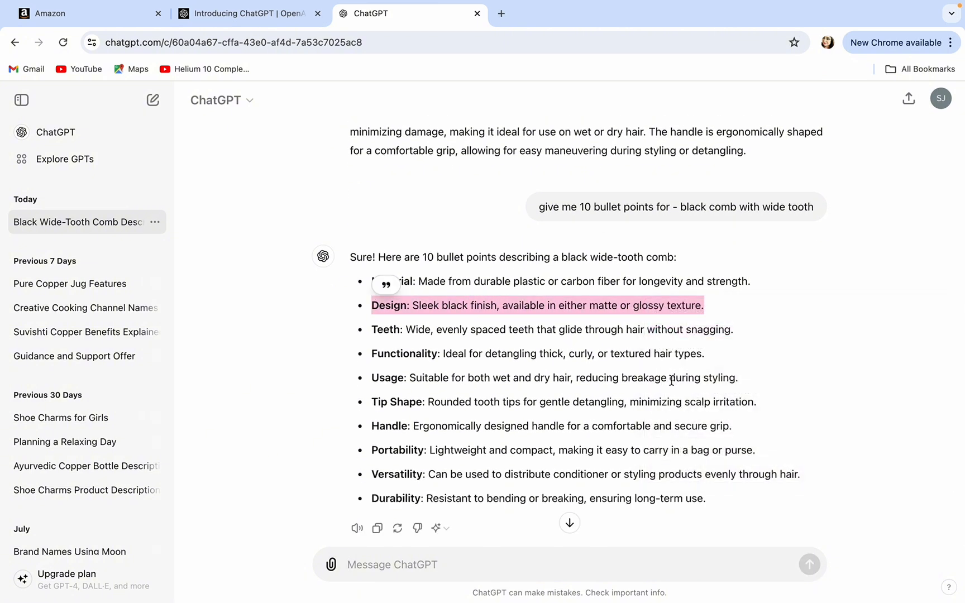
left_click(90, 13)
right_click(383, 250)
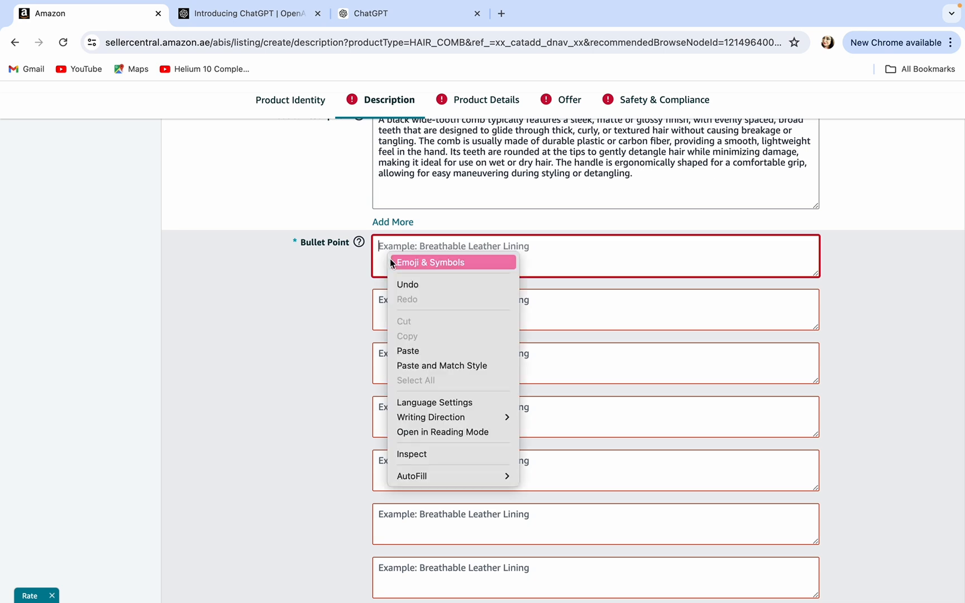
left_click(443, 349)
Copy the Material bullet from ChatGPT's answer into the second bullet point field of the Amazon listing
left_click(419, 302)
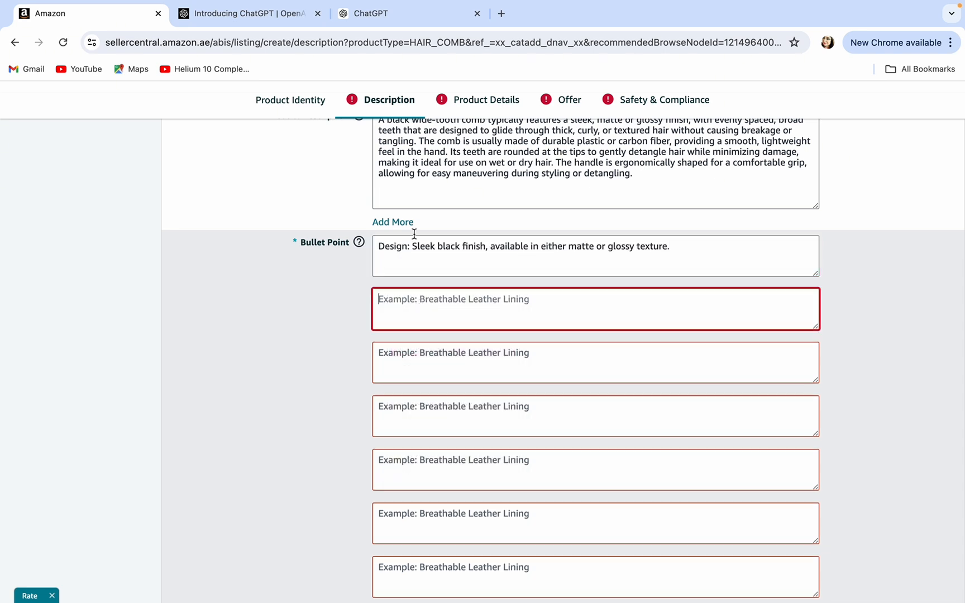
left_click(394, 15)
left_click_drag(372, 281, 754, 286)
right_click(402, 276)
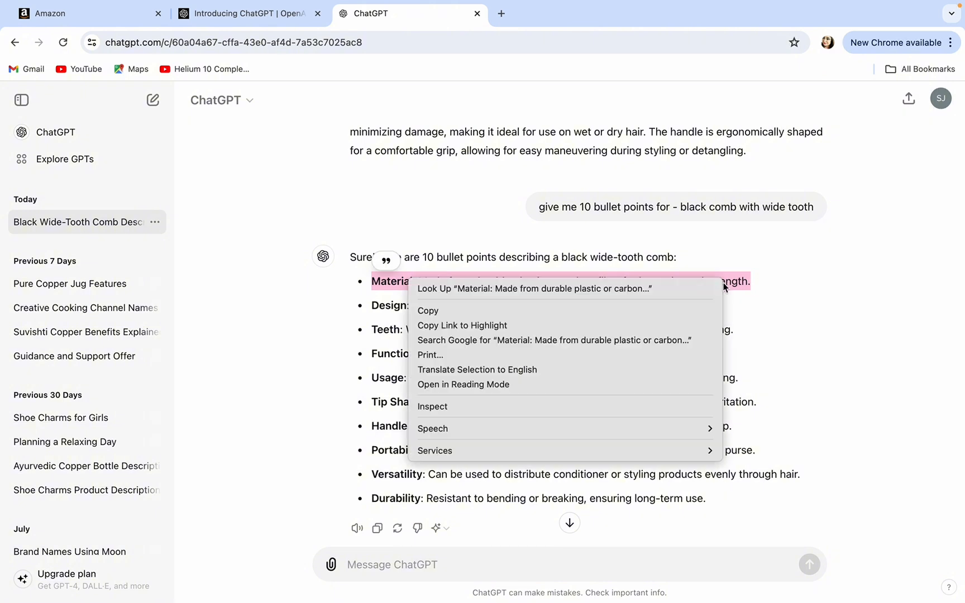
left_click(701, 310)
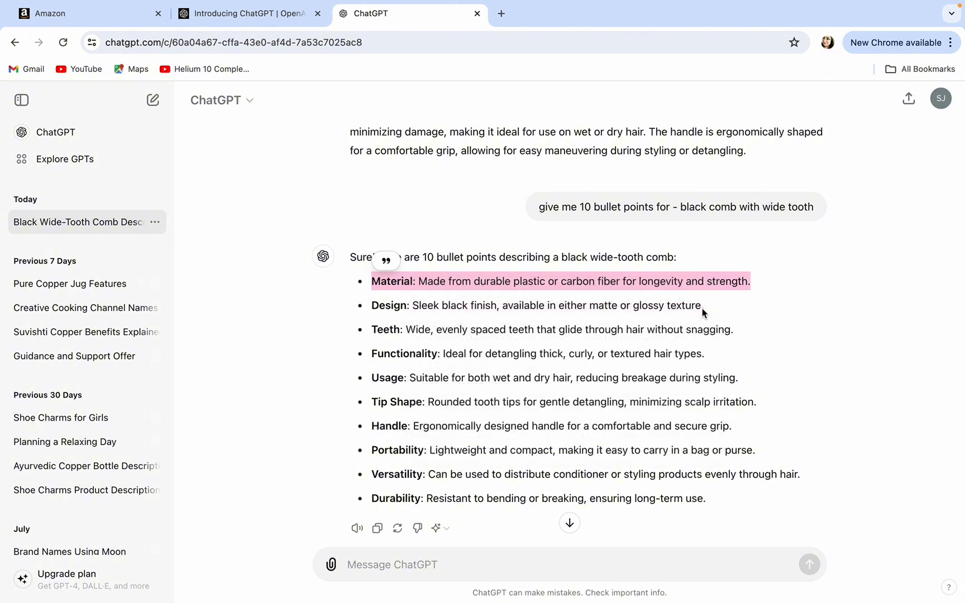
left_click(95, 13)
left_click(459, 258)
right_click(461, 262)
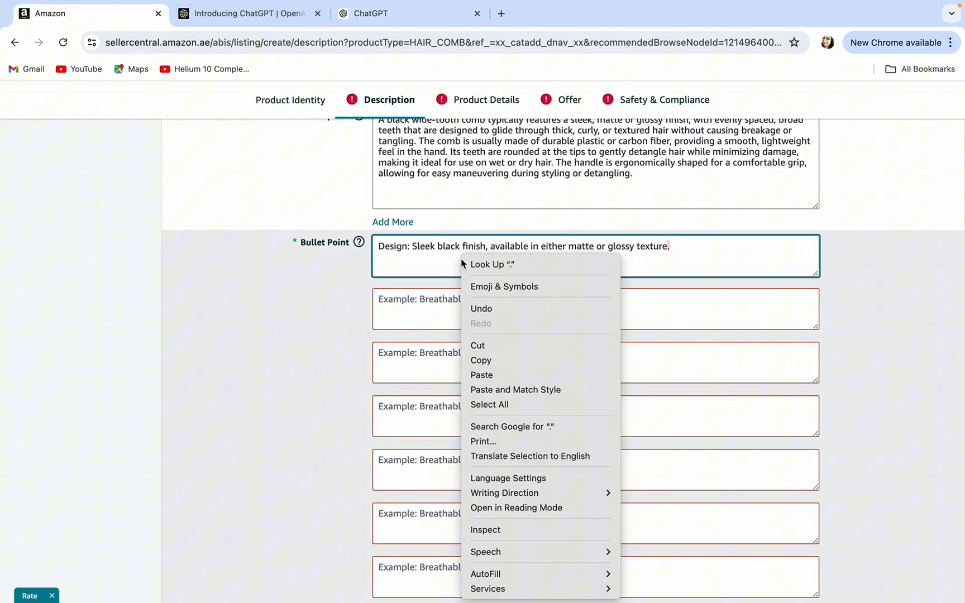
left_click(405, 306)
right_click(405, 306)
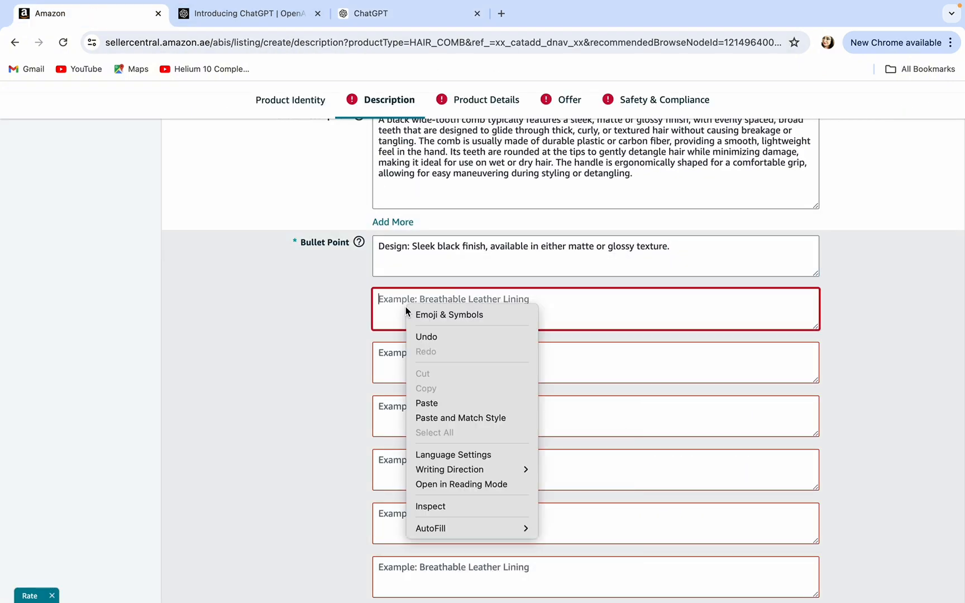
left_click(435, 402)
left_click(446, 367)
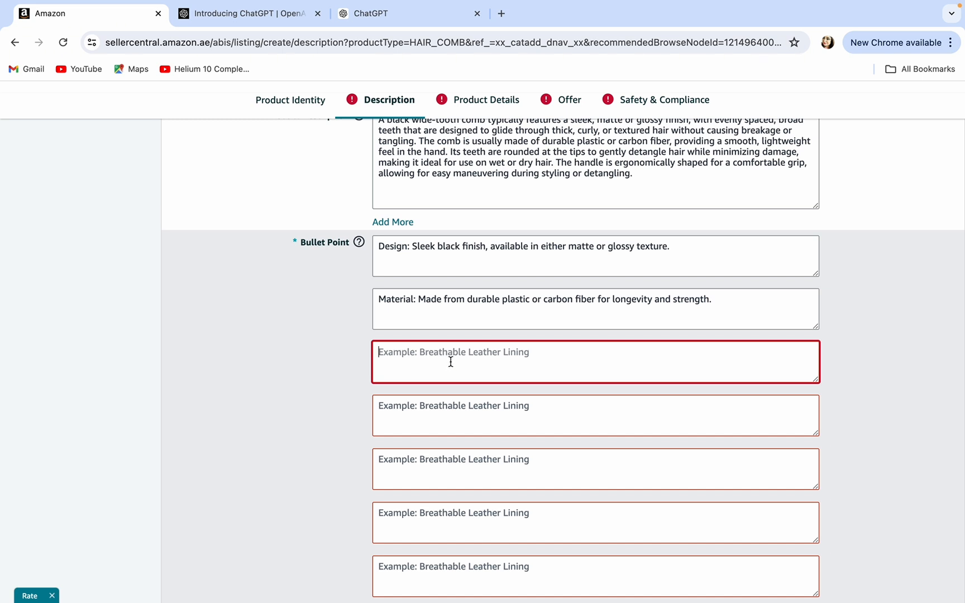
scroll(451, 362, "up", 2)
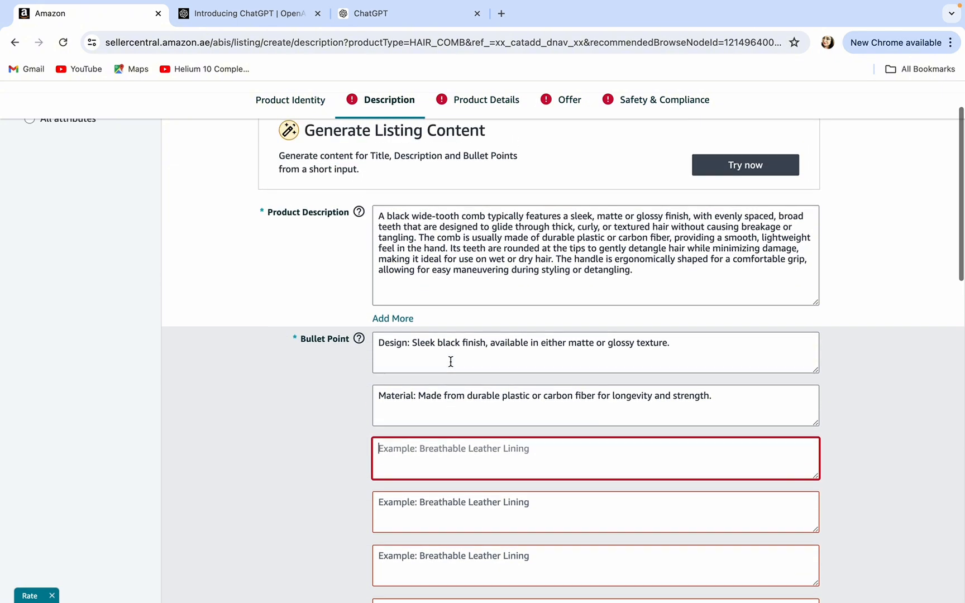
scroll(499, 374, "down", 1)
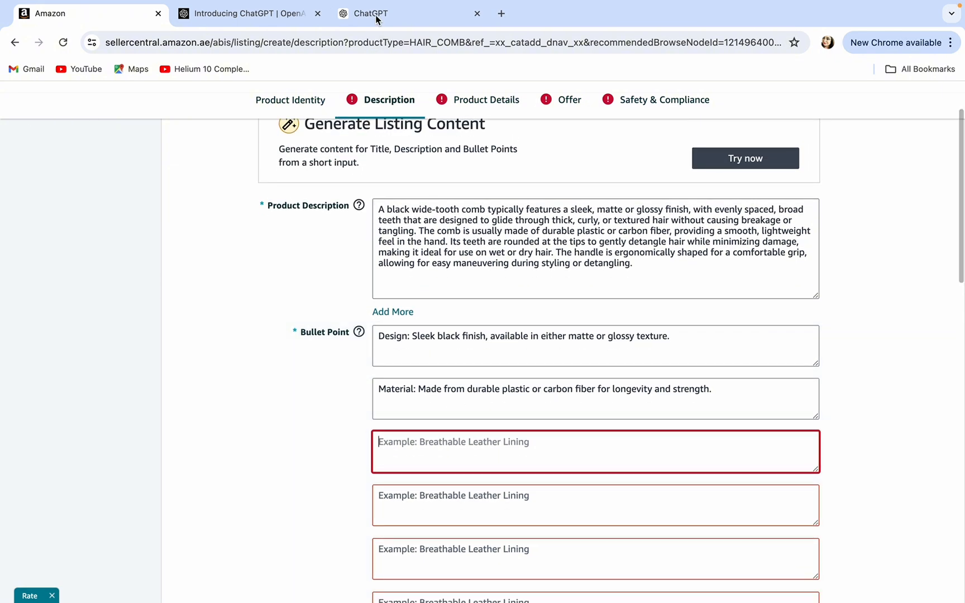
left_click(371, 13)
left_click(82, 13)
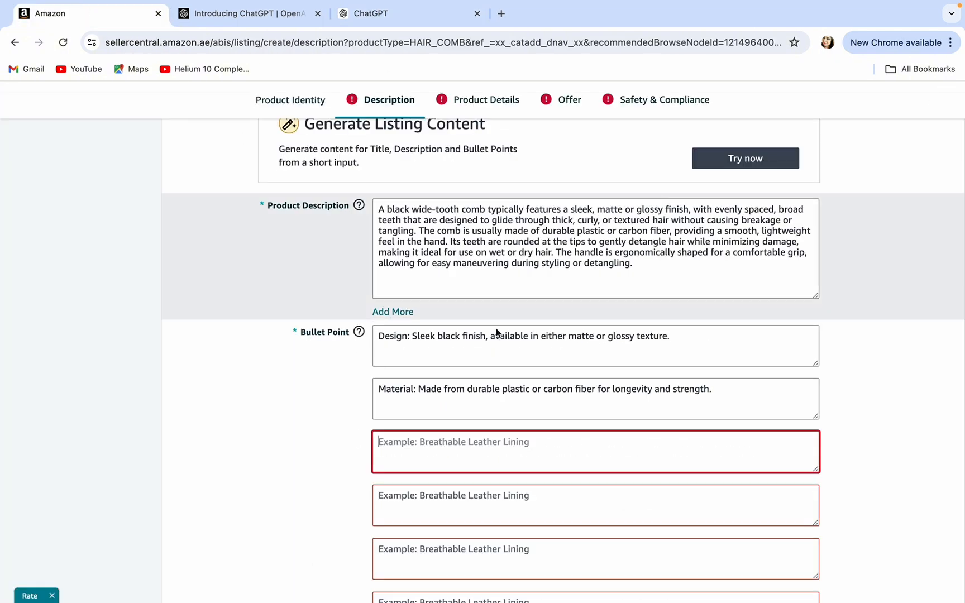
scroll(531, 435, "down", 12)
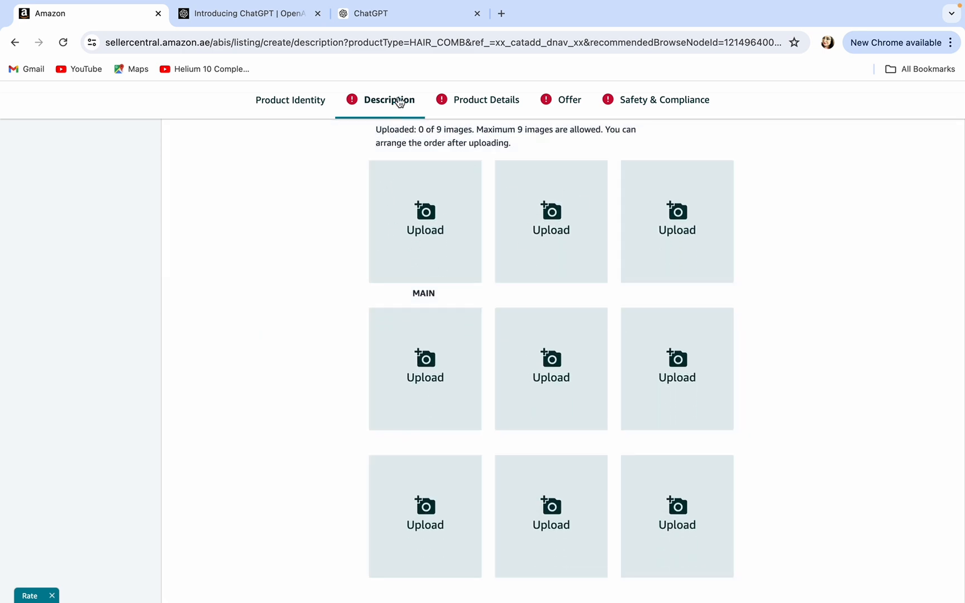
left_click(398, 101)
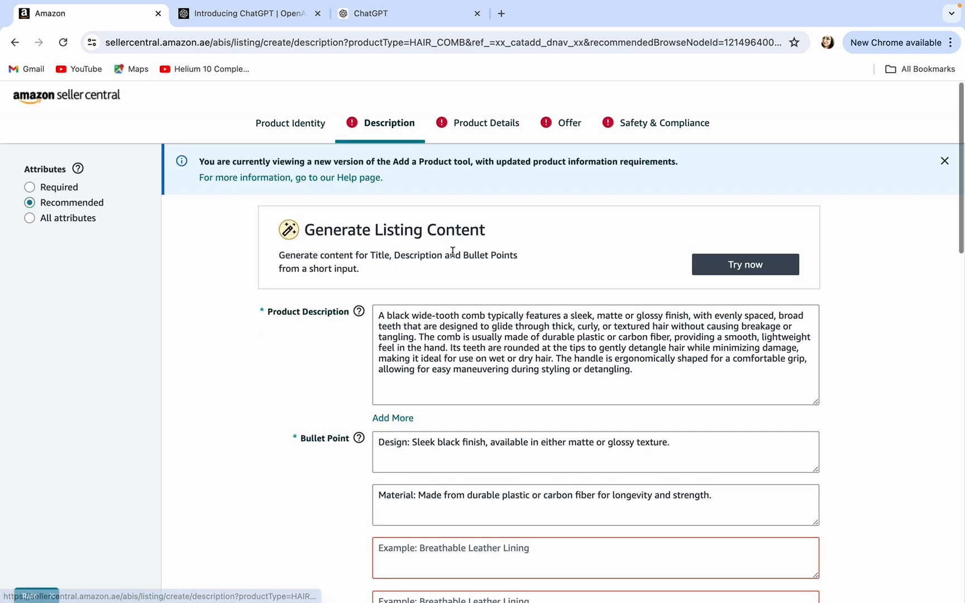
Remove all the empty bullet point fields from the listing, keeping only the Design and Material bullets
scroll(533, 447, "down", 5)
scroll(537, 447, "down", 6)
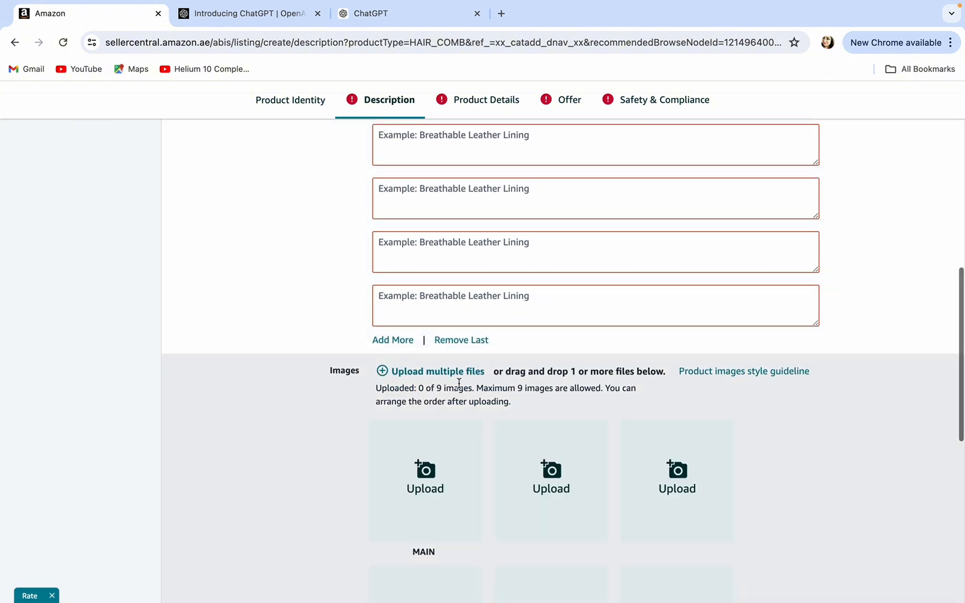
left_click(458, 338)
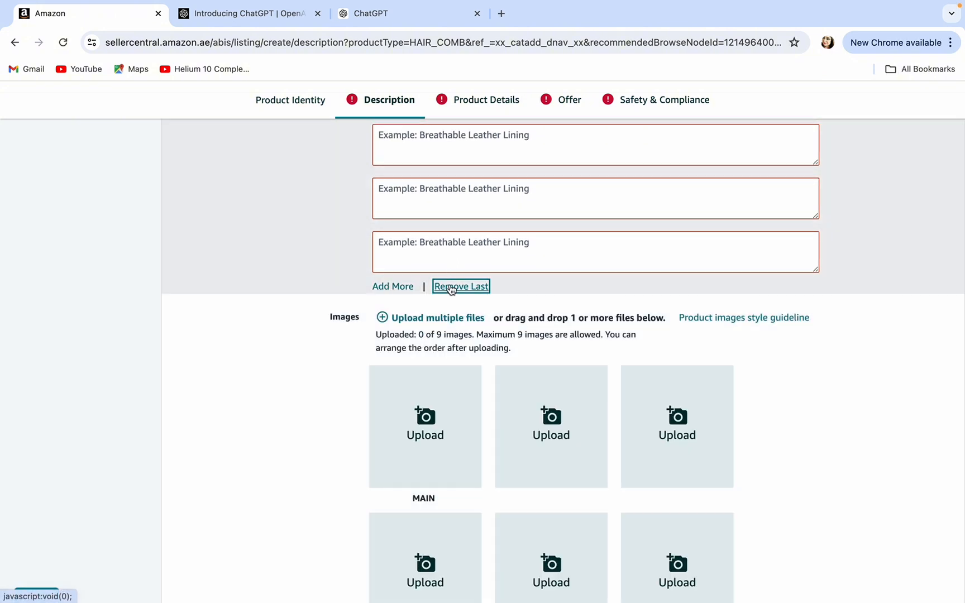
left_click(450, 286)
left_click(469, 235)
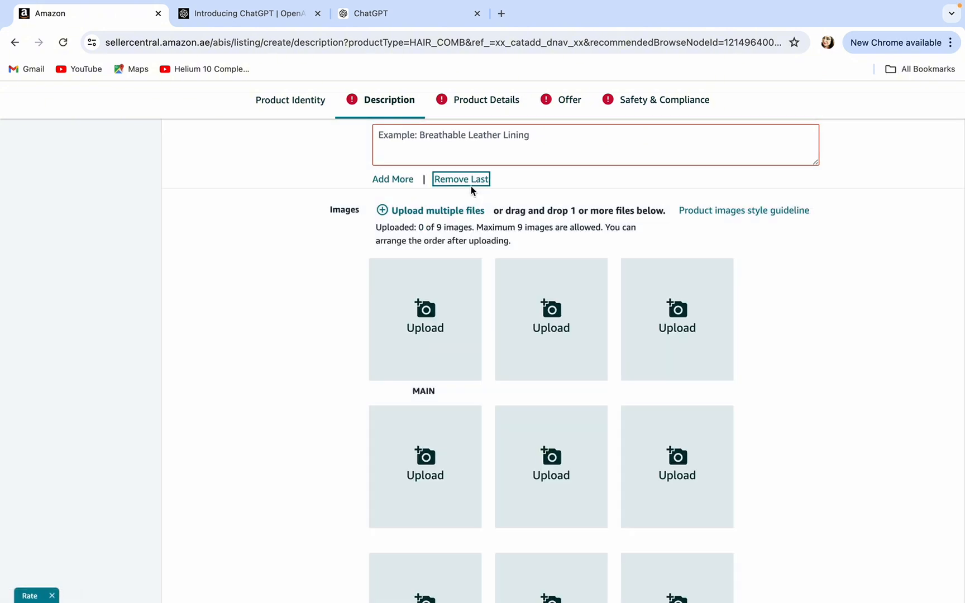
left_click(471, 179)
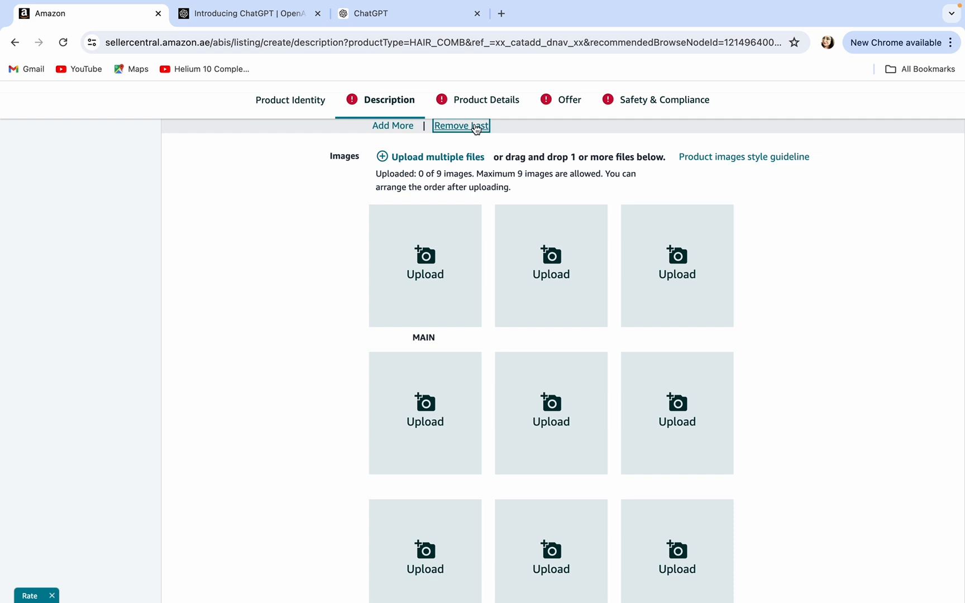
left_click(473, 126)
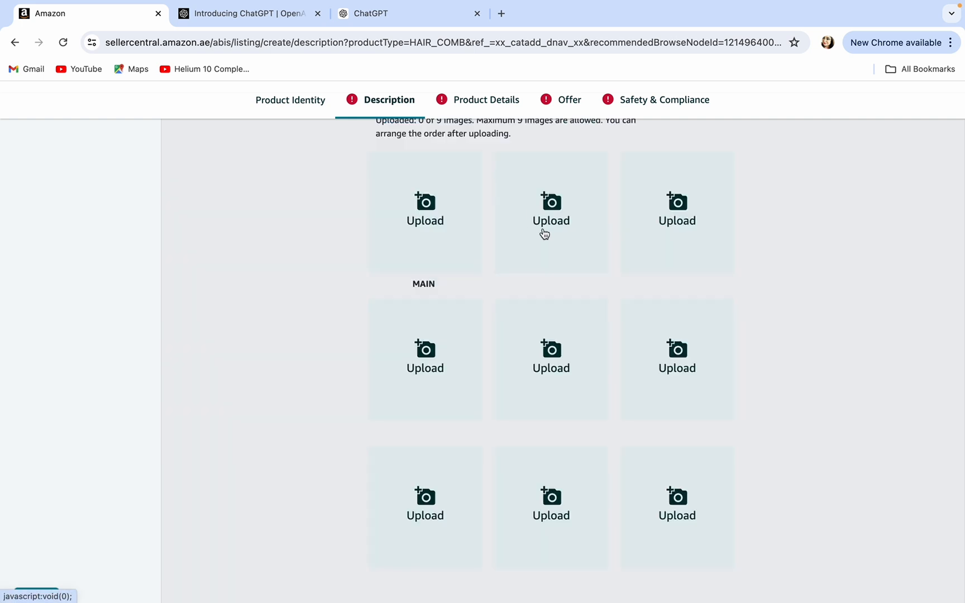
scroll(543, 235, "up", 3)
left_click(447, 260)
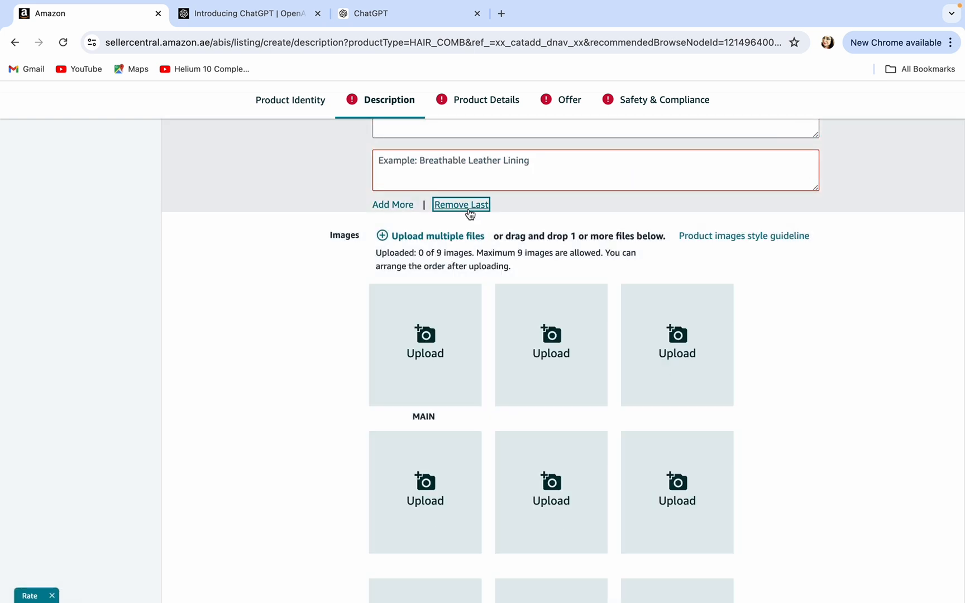
left_click(471, 207)
scroll(476, 215, "up", 3)
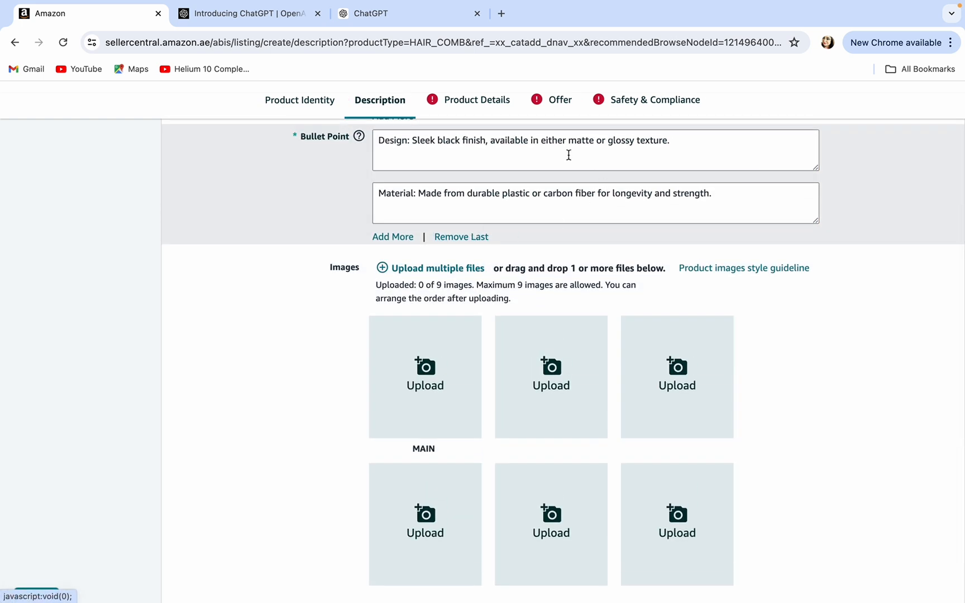
In the listing's Product Details, set two target audience keywords: Unisex Adult and Unisex Children
left_click(478, 105)
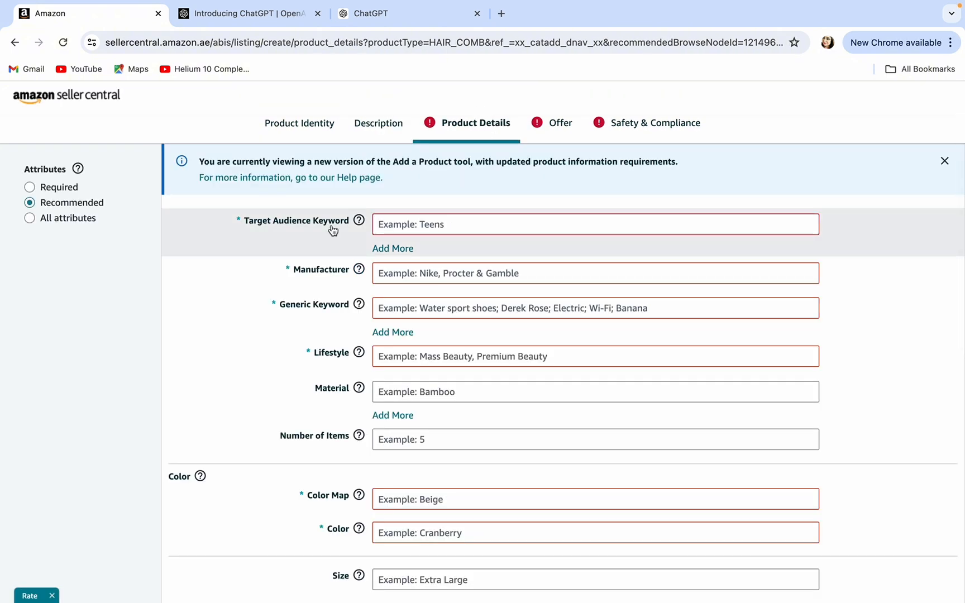
left_click(445, 228)
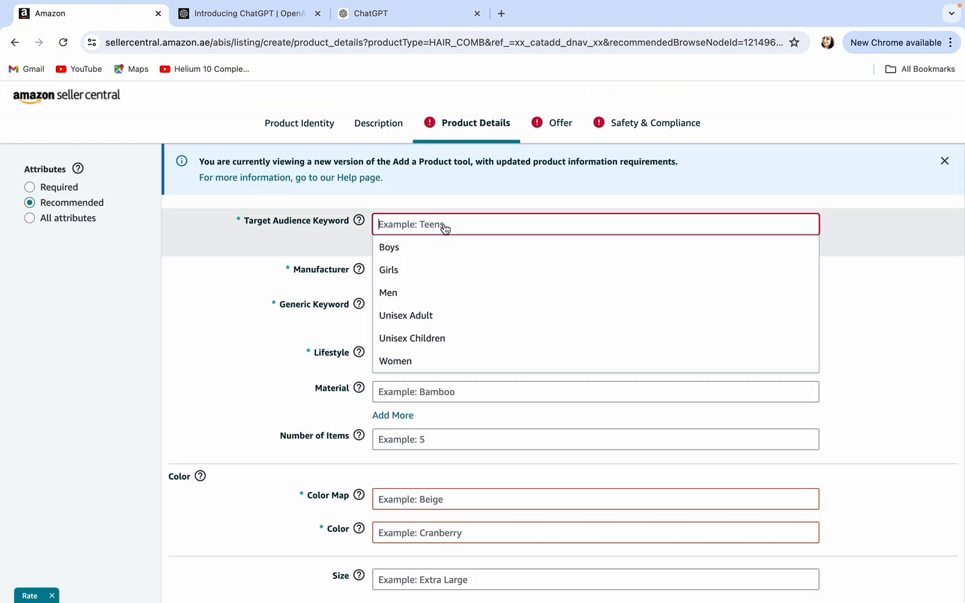
left_click(438, 321)
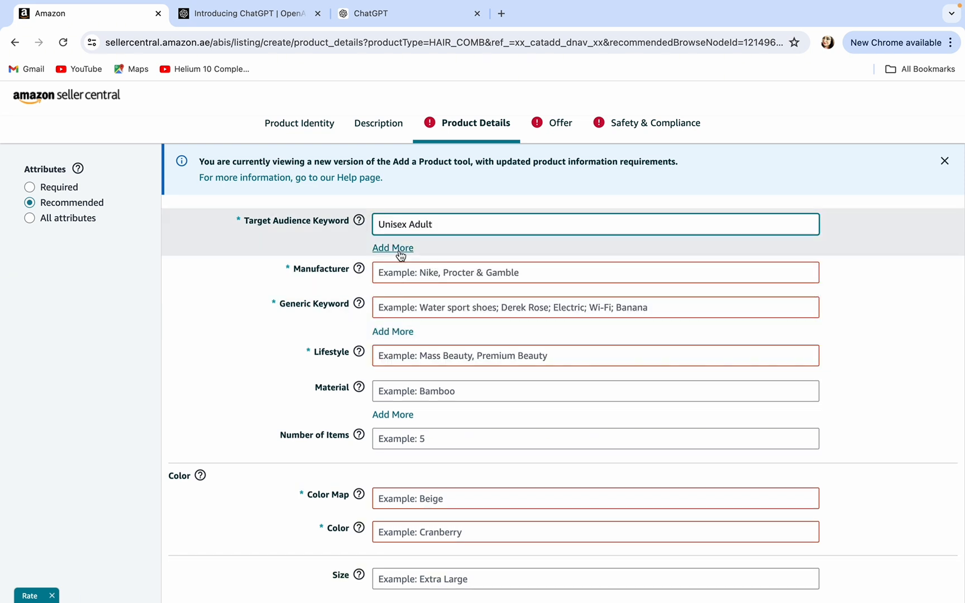
left_click(394, 247)
left_click(412, 258)
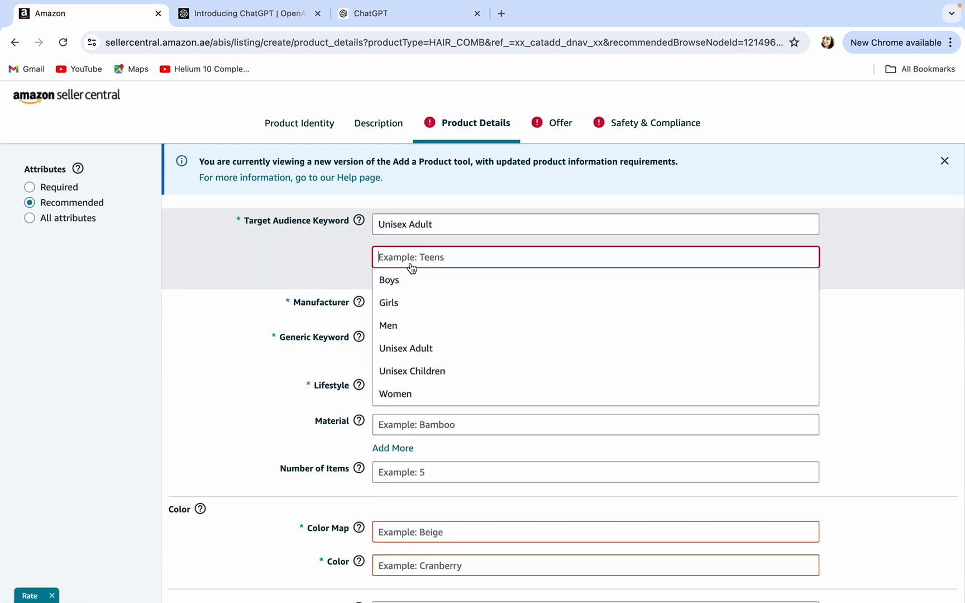
left_click(428, 370)
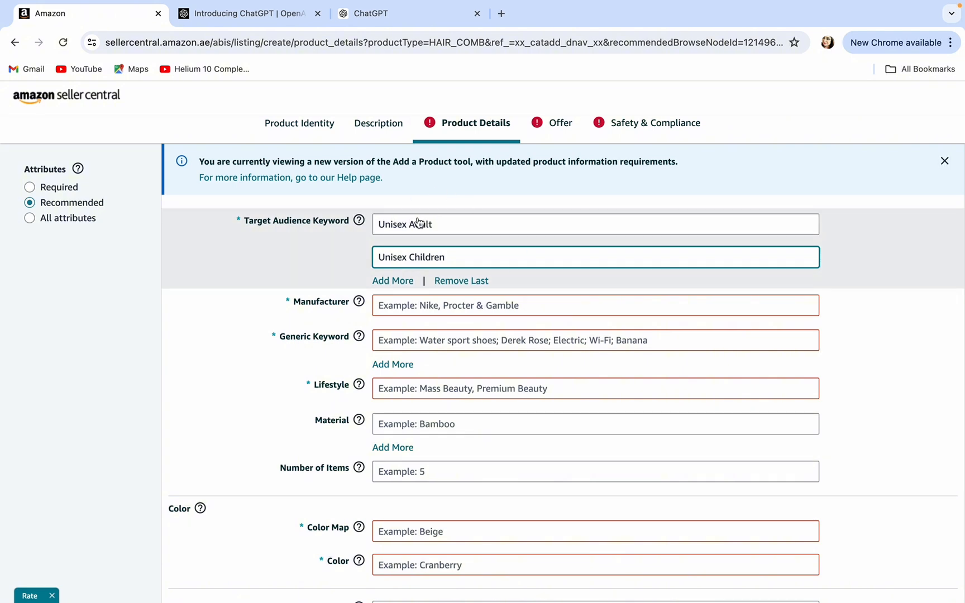
Enter Generic as the manufacturer in the product details
scroll(469, 254, "down", 2)
left_click(427, 201)
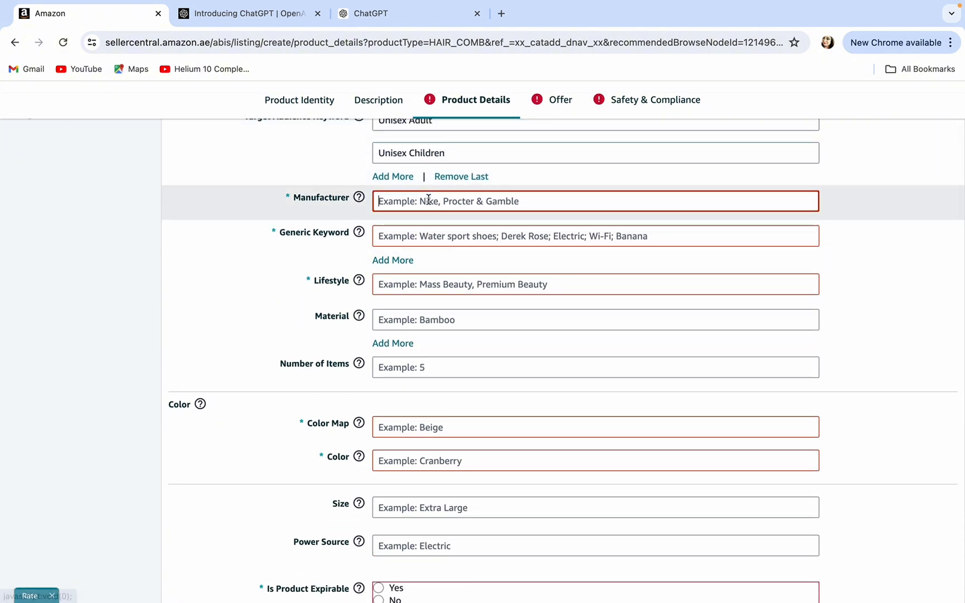
type("Generic")
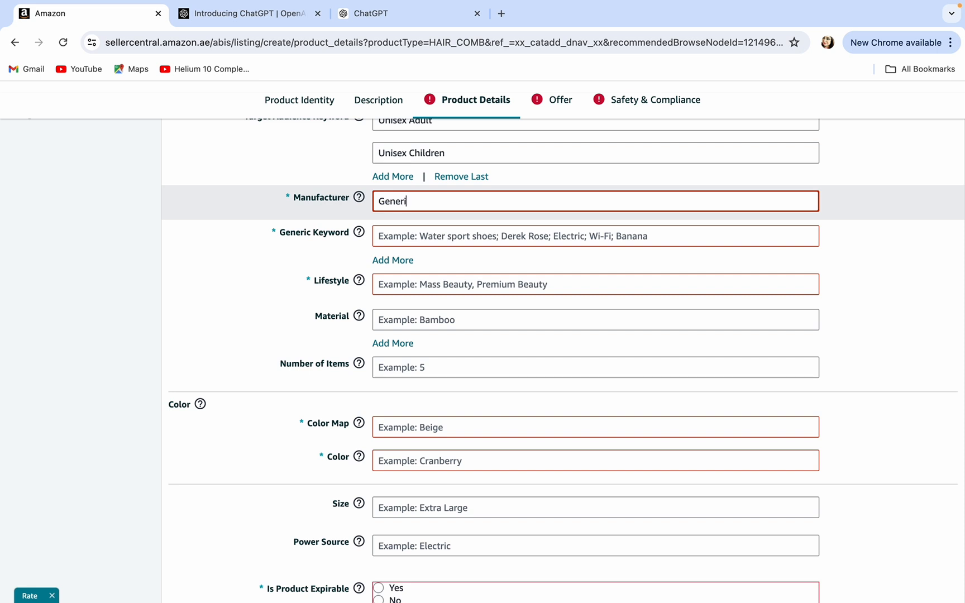
left_click(438, 237)
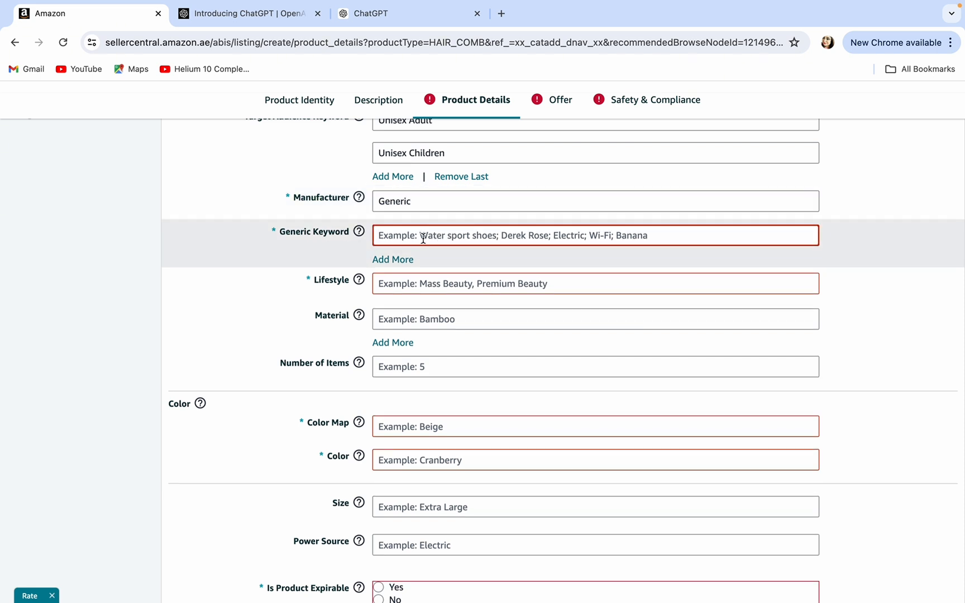
Switch to ChatGPT and request "give me best seo keywords for - Black wooden comb with wide tooth"
left_click(410, 17)
left_click(367, 565)
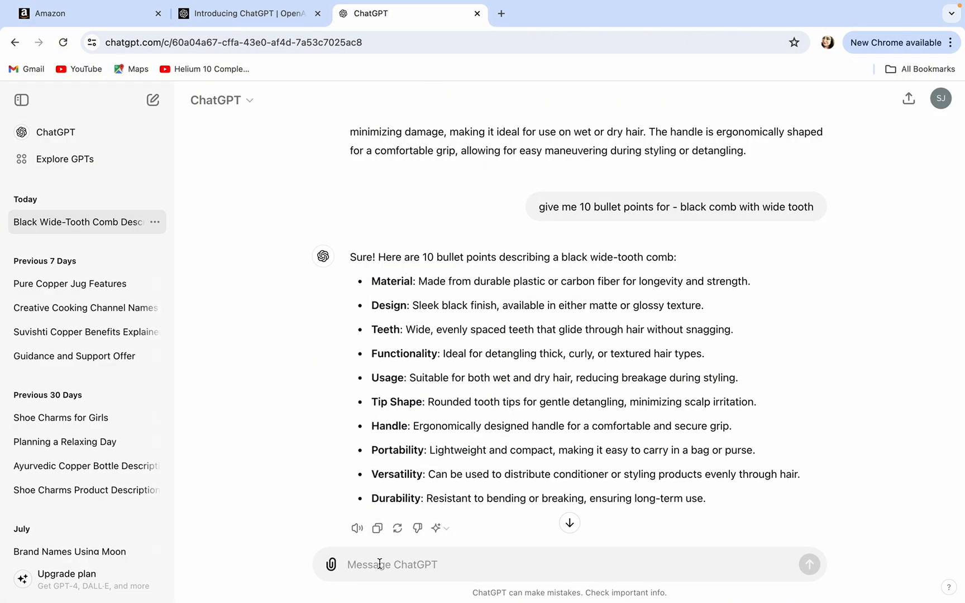
type("give me ")
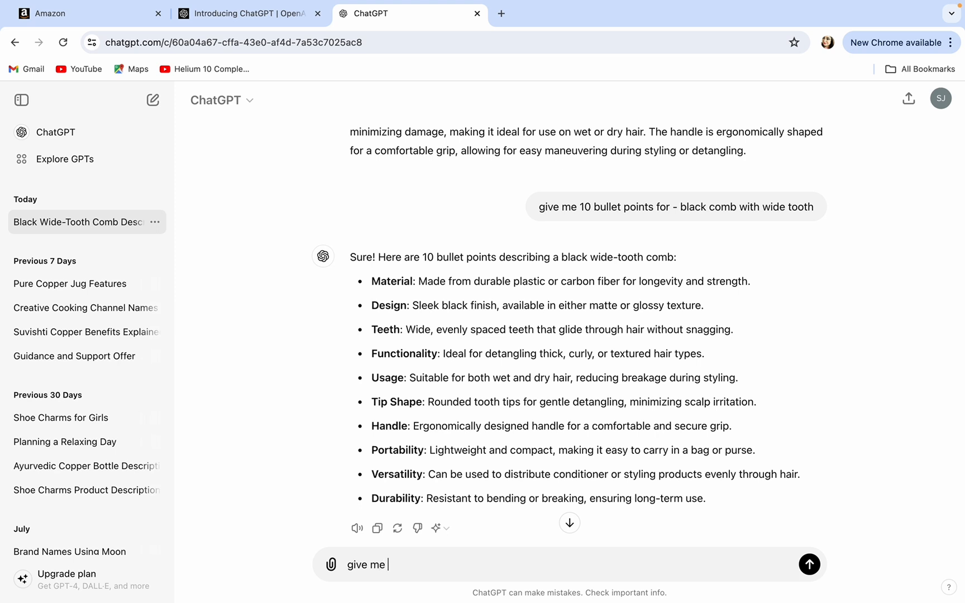
type("best seo keywords for - Bla")
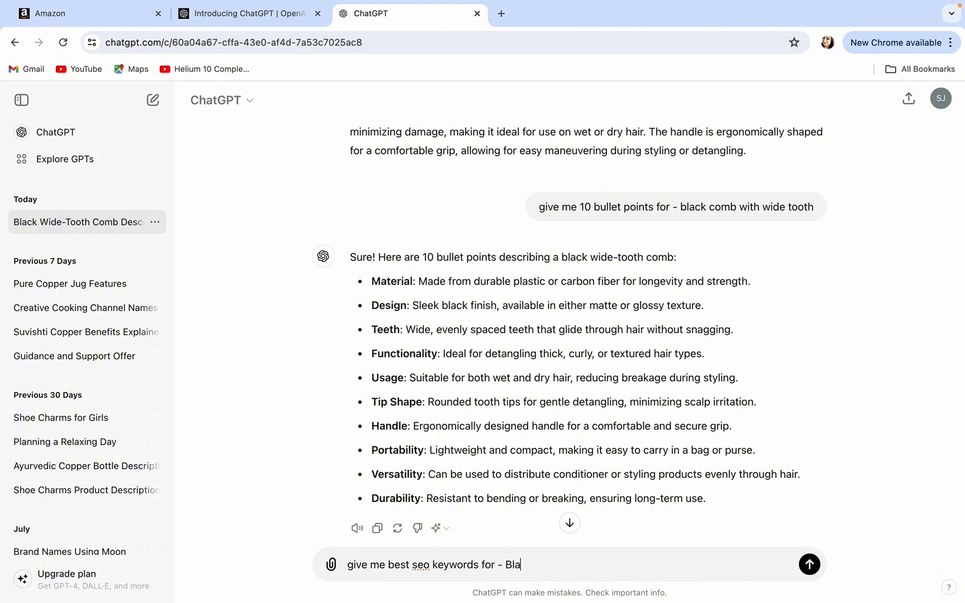
type("ck wooden comb with")
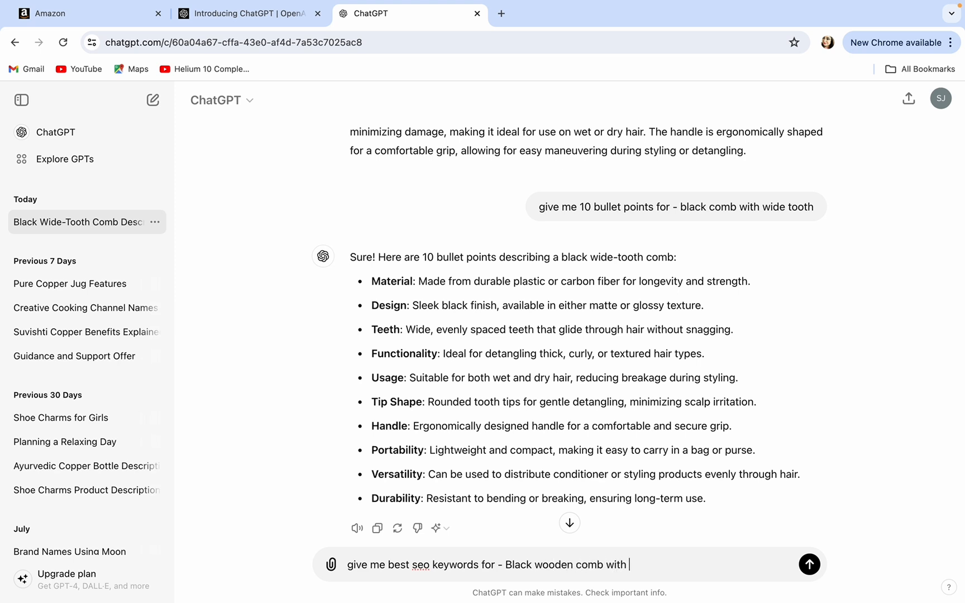
type(" wide tooth")
key("Return")
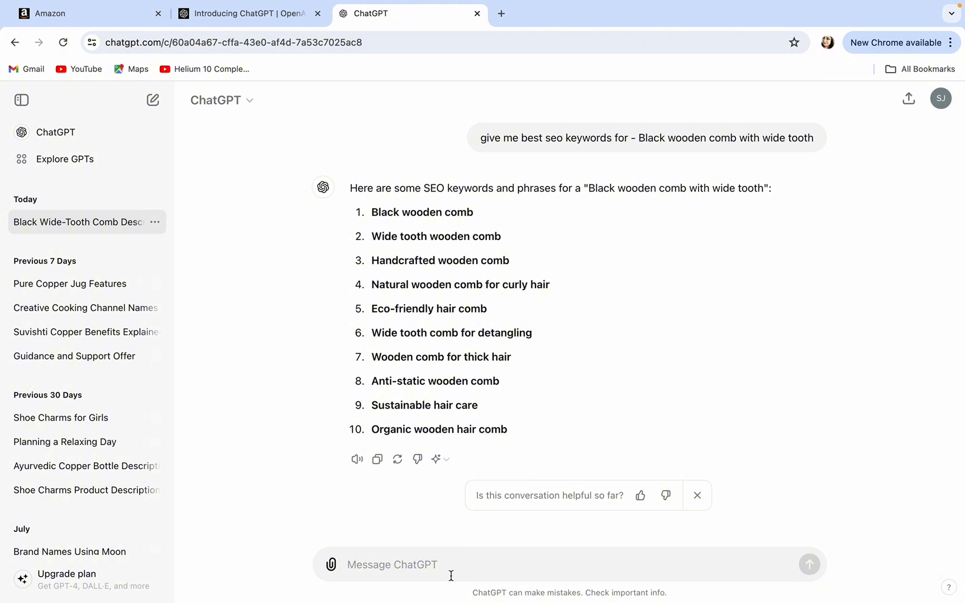
Ask ChatGPT to reformat the keywords with "give me in continue format with comma in between"
type("give me in continue format")
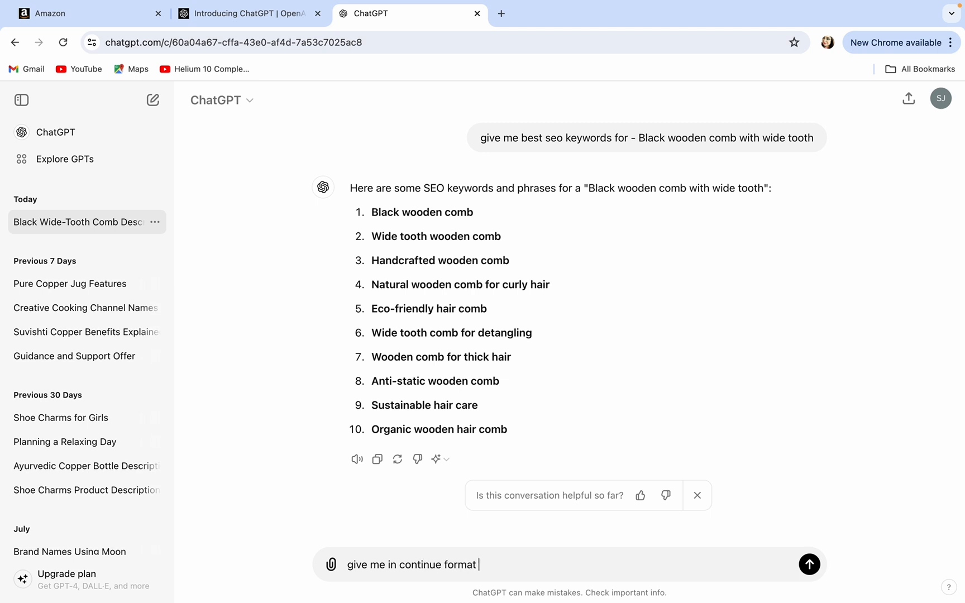
type("ith comma in between")
key("Return")
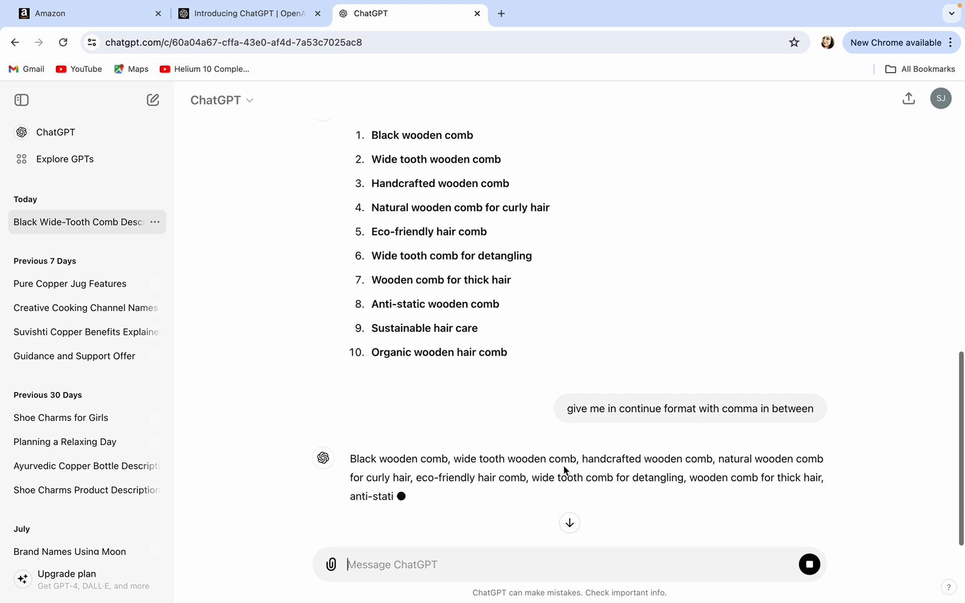
Copy the comma-separated keywords from ChatGPT's last reply and paste them as the Generic Keyword in the Amazon listing's product details
scroll(367, 460, "down", 1)
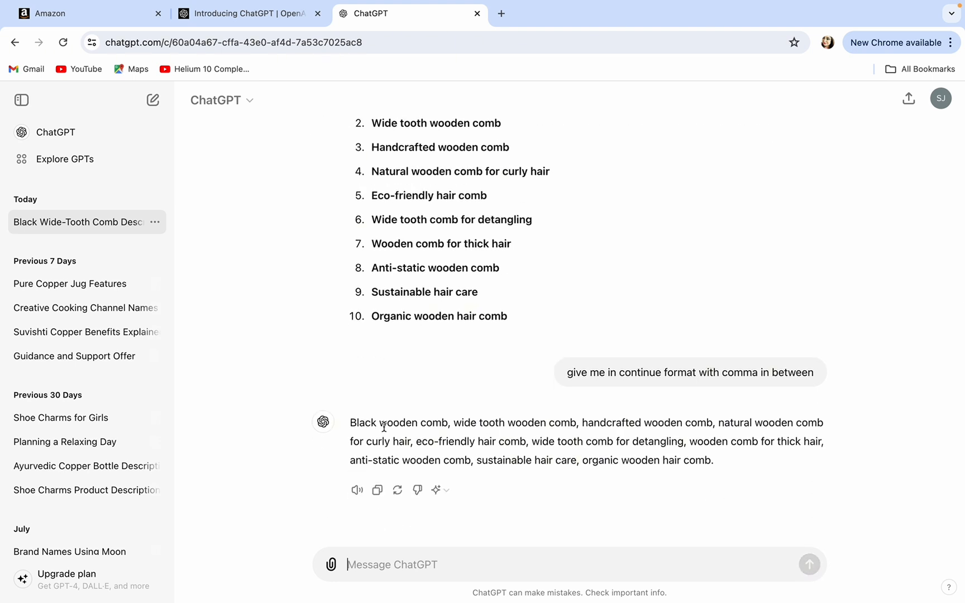
left_click_drag(350, 423, 740, 472)
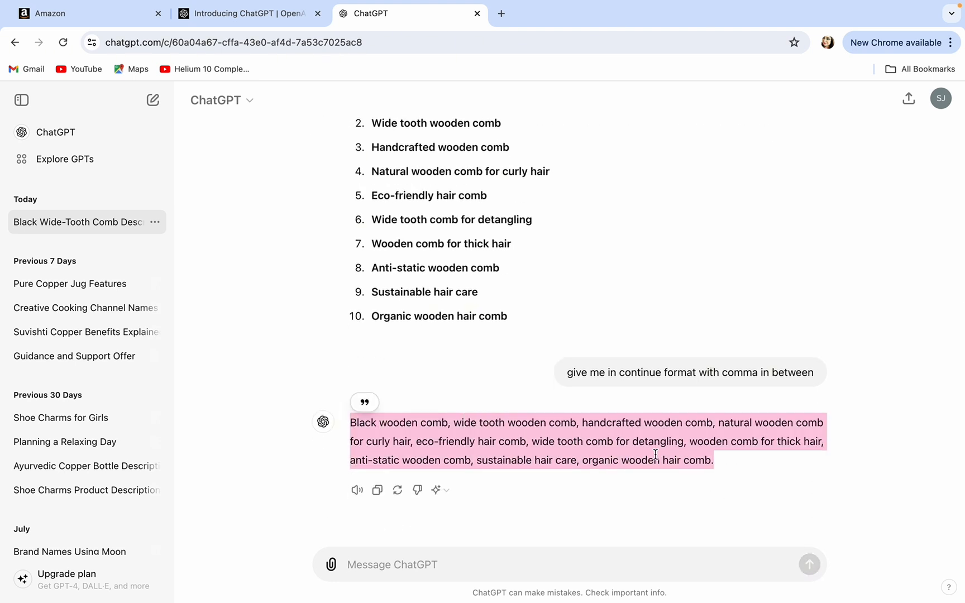
right_click(654, 463)
left_click(596, 448)
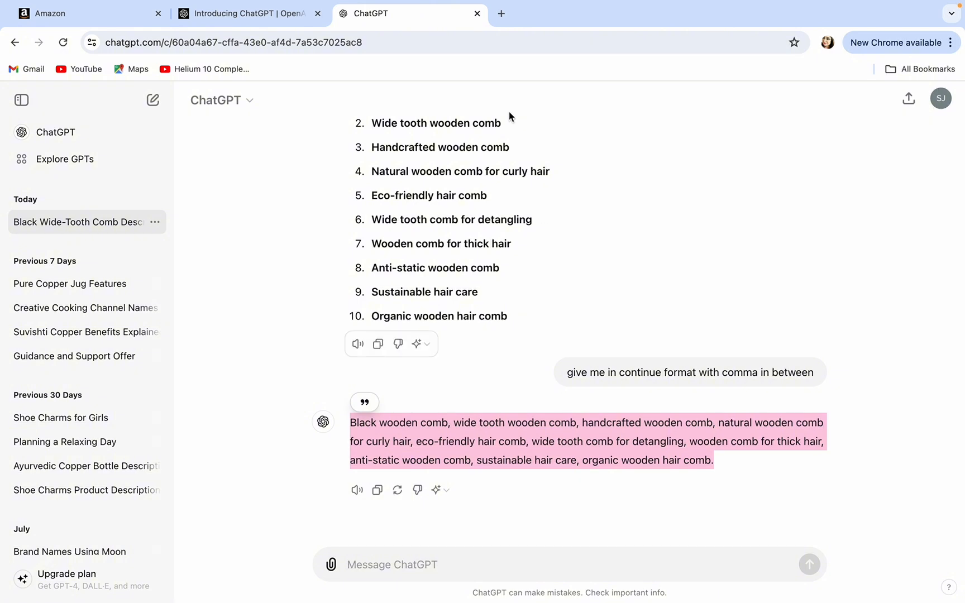
left_click(87, 12)
left_click(417, 235)
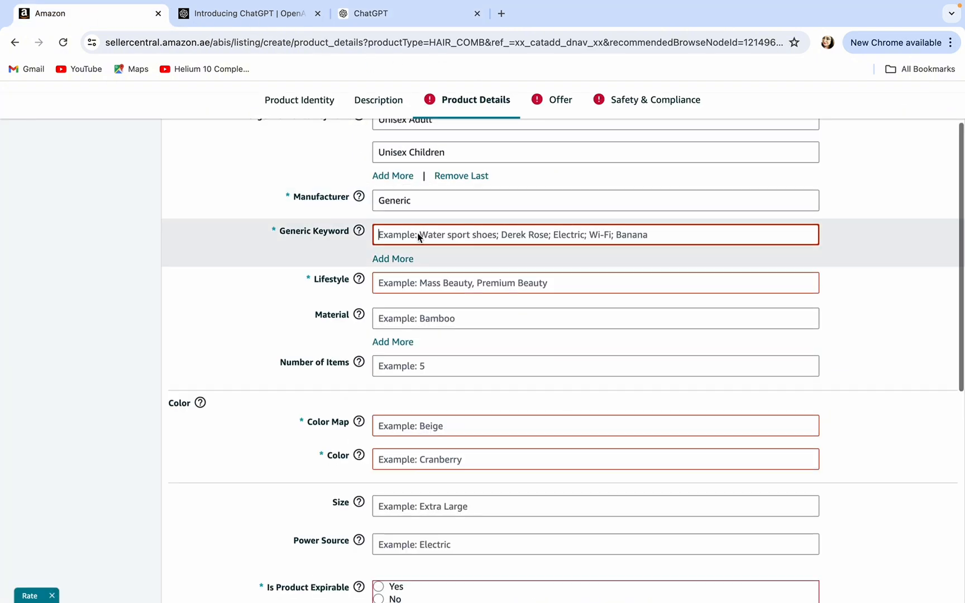
right_click(417, 235)
left_click(454, 351)
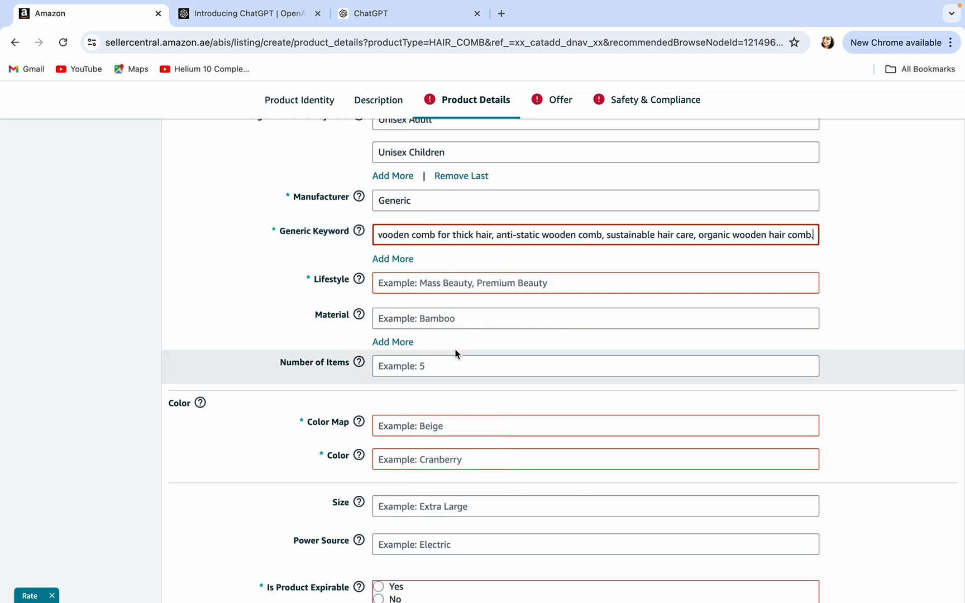
Set the comb's lifestyle to Mass Beauty and its material to Plastic
scroll(588, 261, "down", 3)
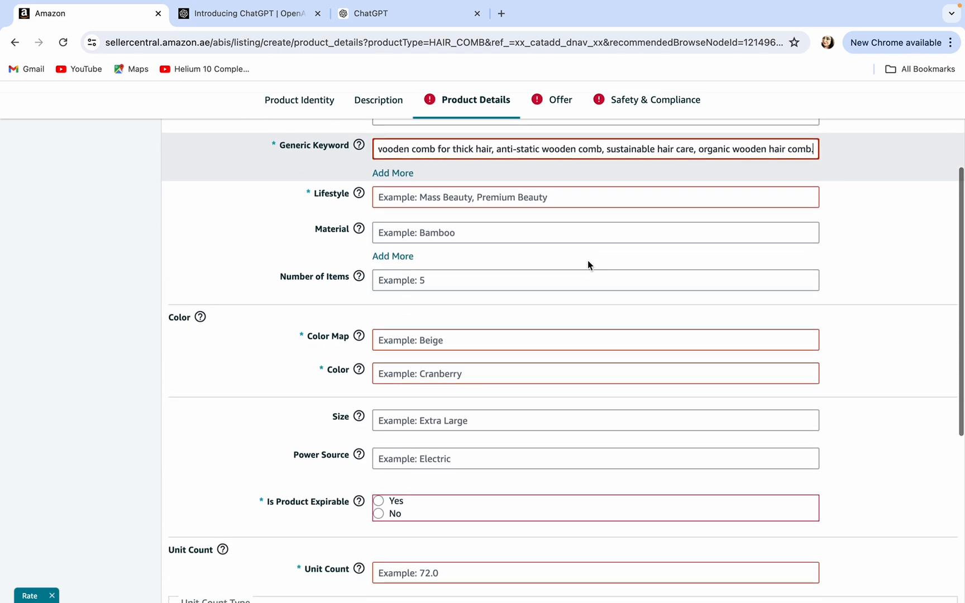
left_click(455, 191)
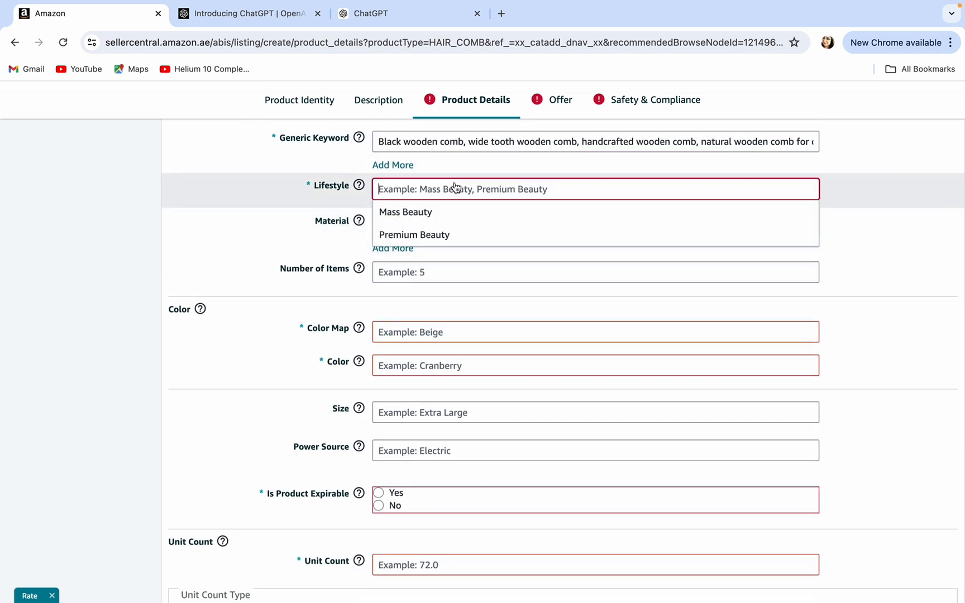
left_click(453, 215)
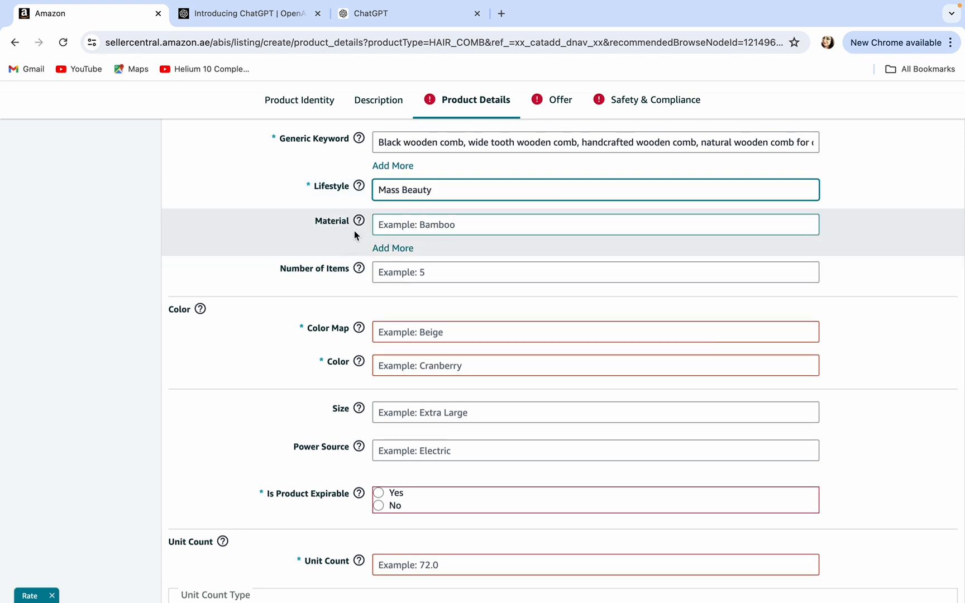
left_click(432, 226)
type("pl")
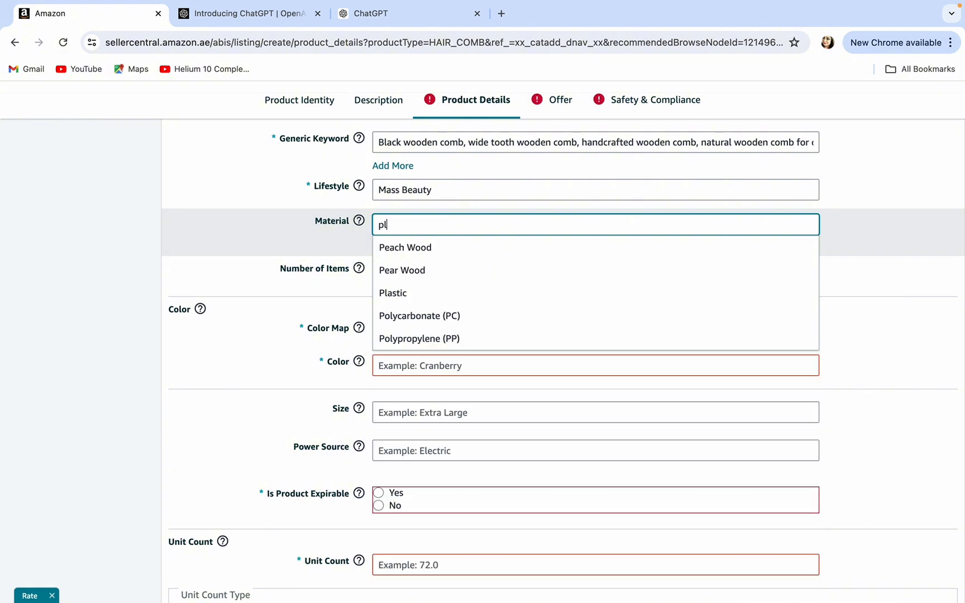
left_click(430, 239)
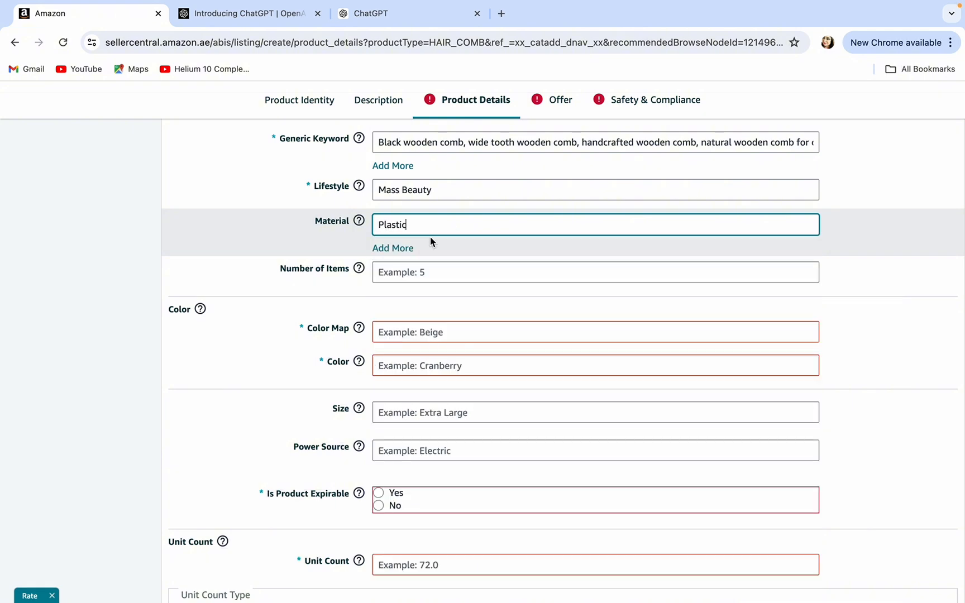
Set the color map to Black and enter black as the color
scroll(437, 284, "down", 1)
scroll(437, 288, "down", 1)
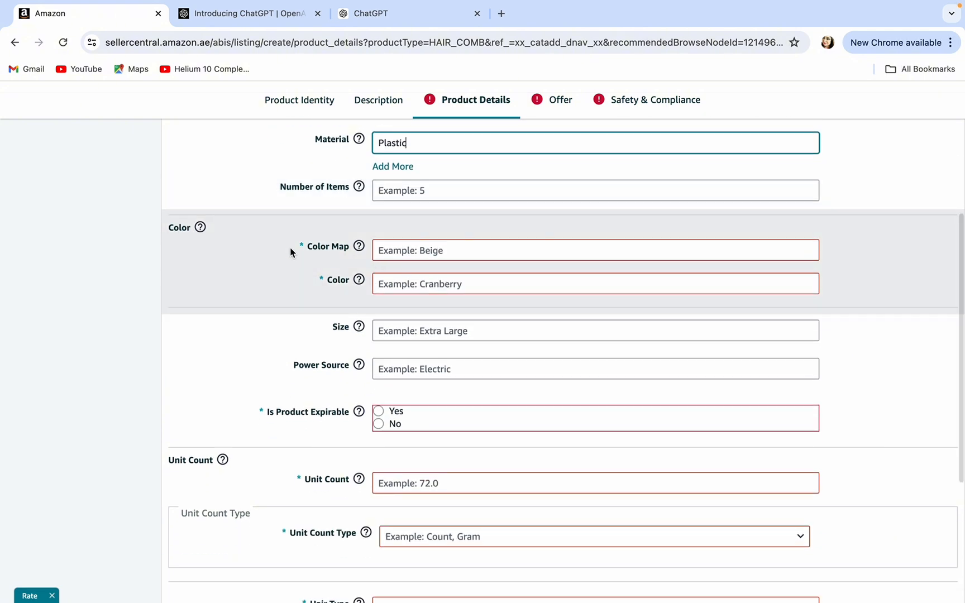
left_click(436, 251)
type("black")
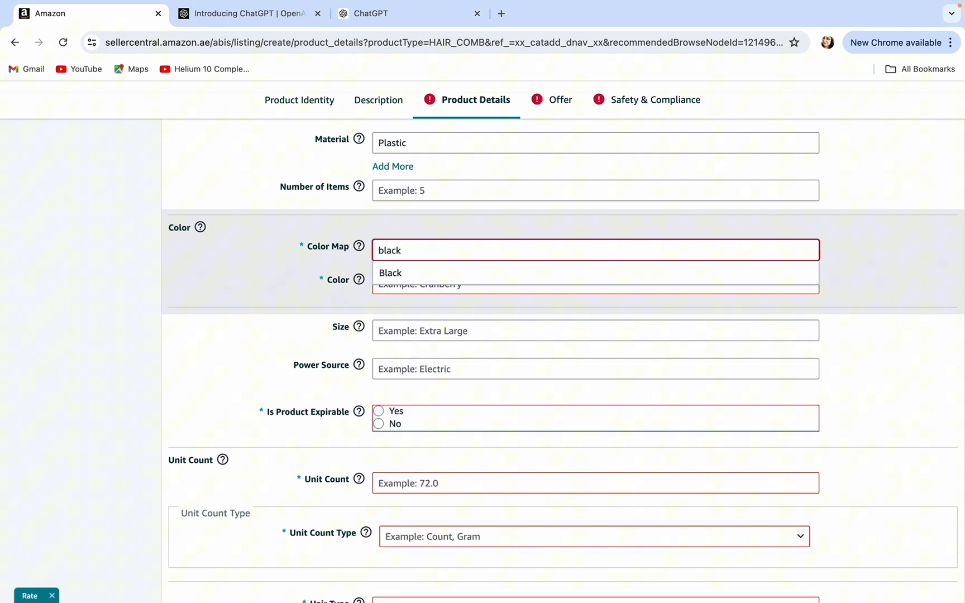
left_click(437, 273)
left_click(438, 283)
type("black")
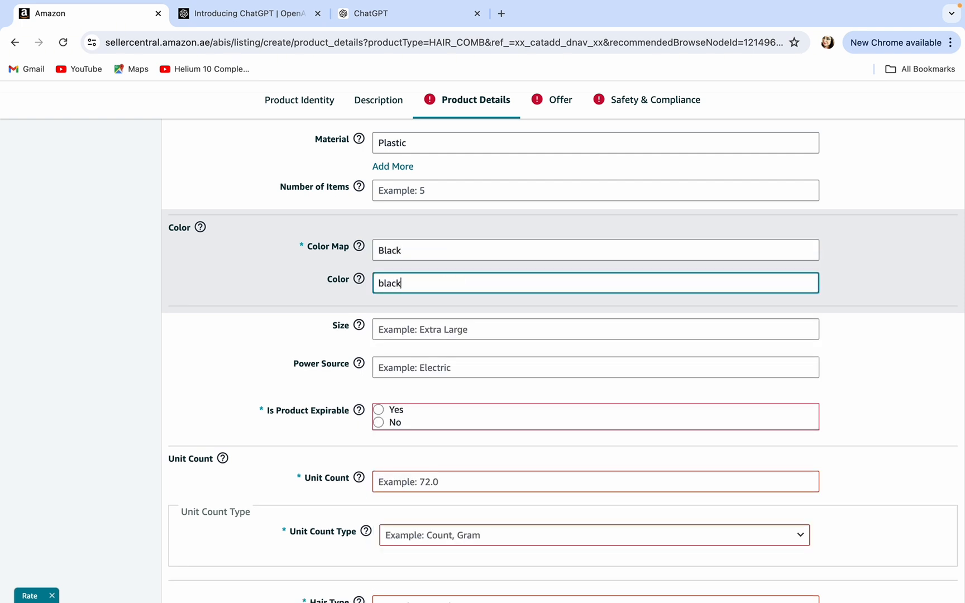
Mark the product as not expirable and set the unit count to 1
scroll(429, 291, "down", 3)
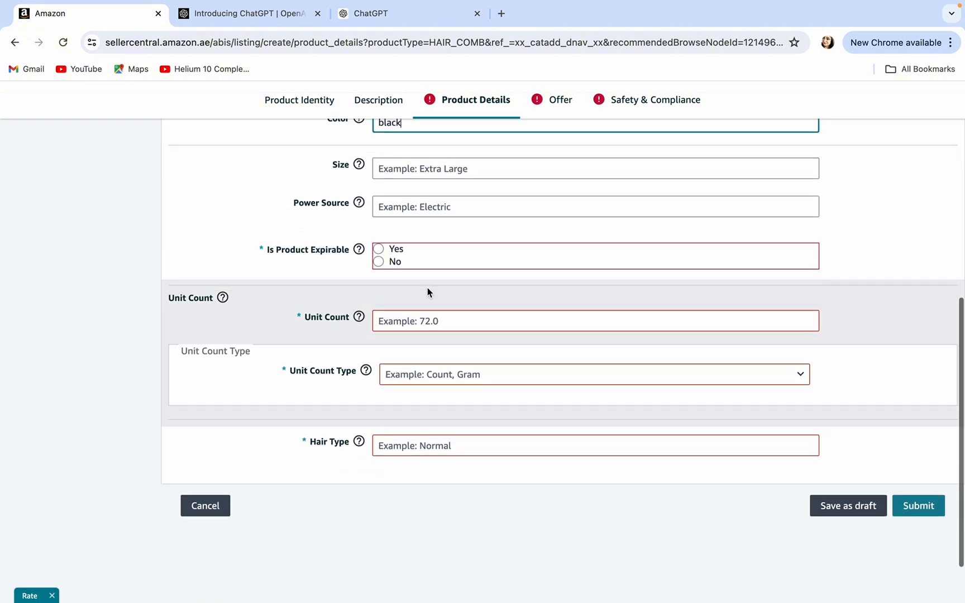
mouse_move(373, 265)
scroll(380, 263, "down", 1)
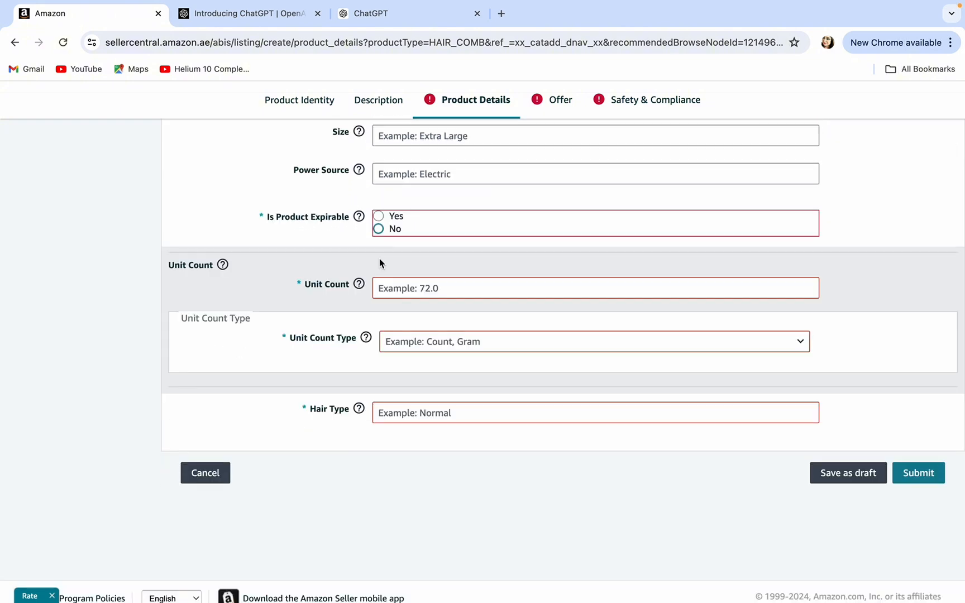
left_click(379, 229)
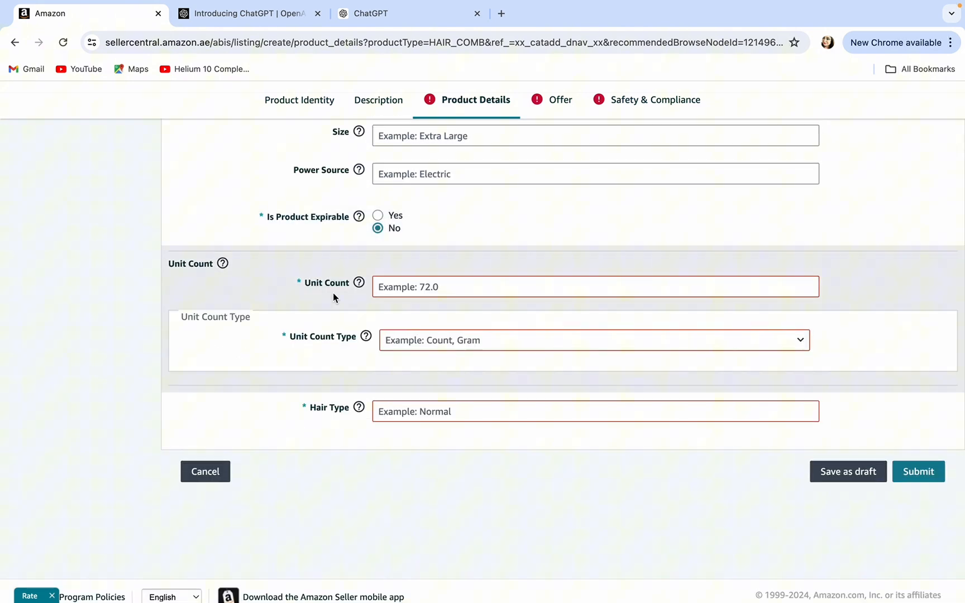
left_click(423, 288)
type("1")
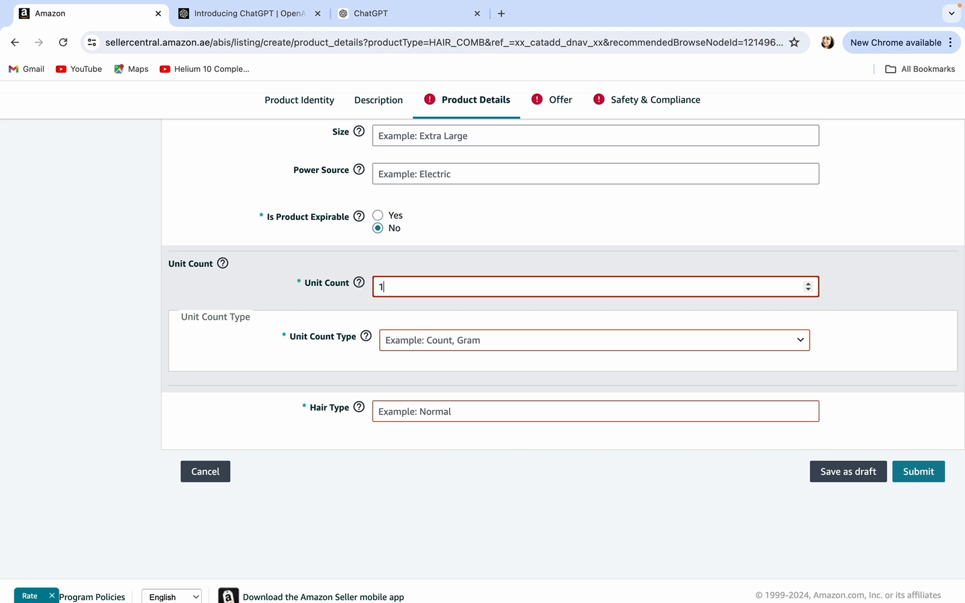
Set the unit count type to gram and the hair type to Normal
left_click(402, 340)
type("1")
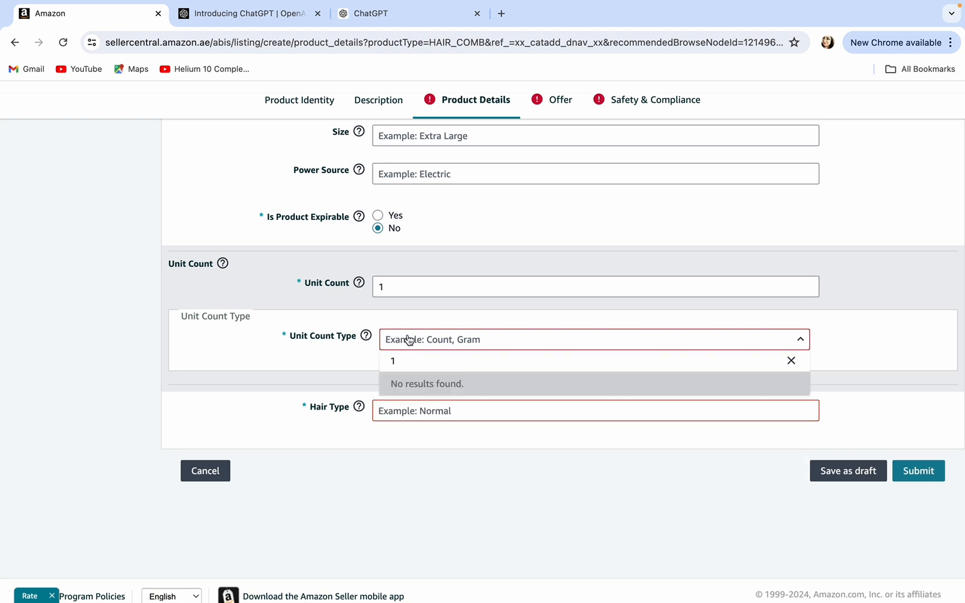
left_click(408, 339)
left_click(407, 339)
type("gram")
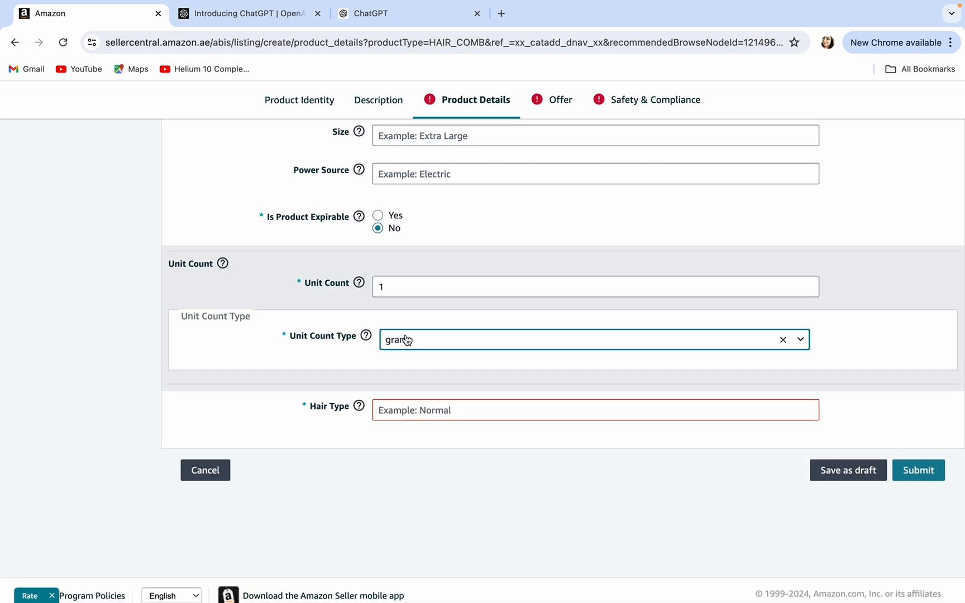
type("square meter")
left_click(485, 340)
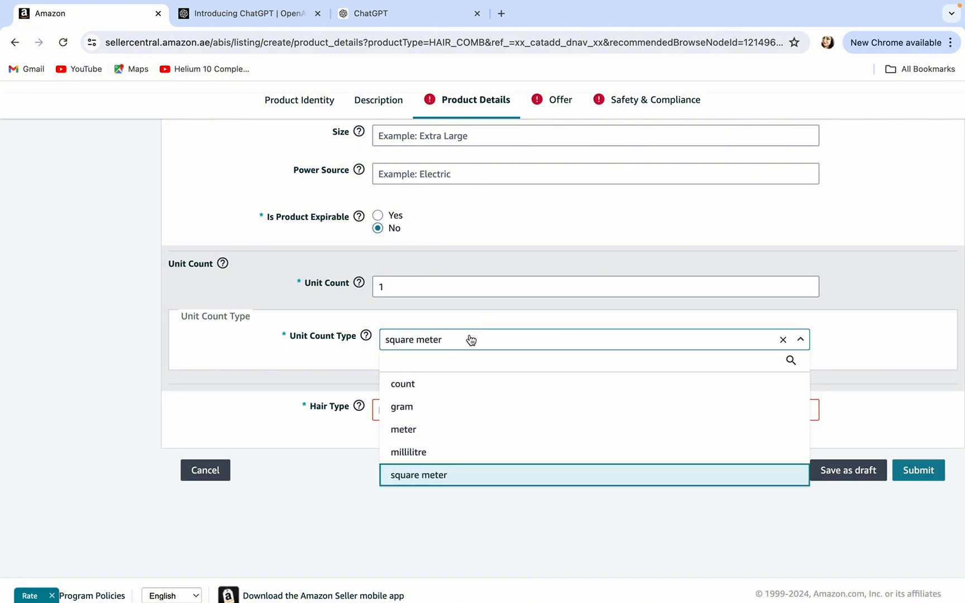
left_click(401, 409)
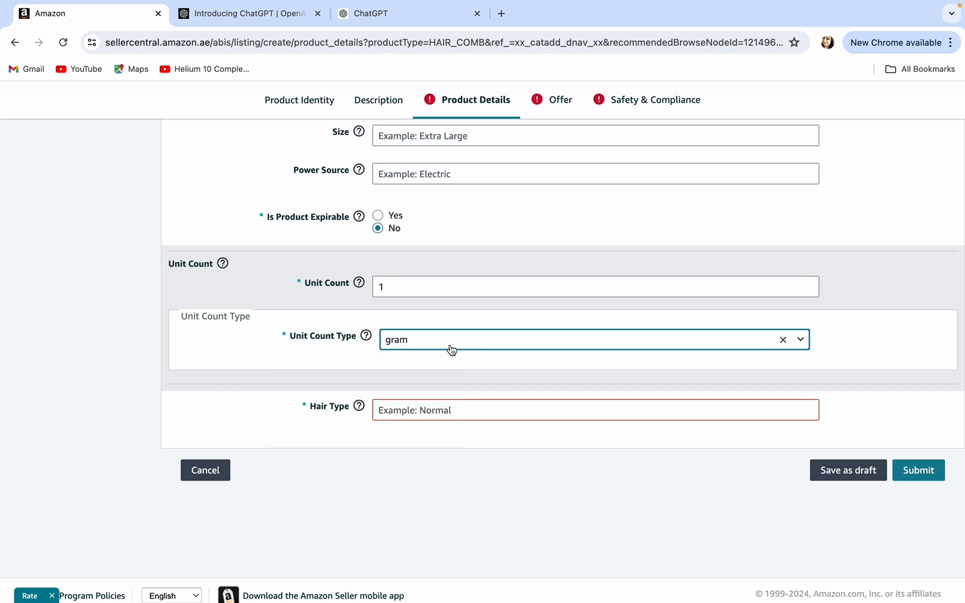
left_click(419, 415)
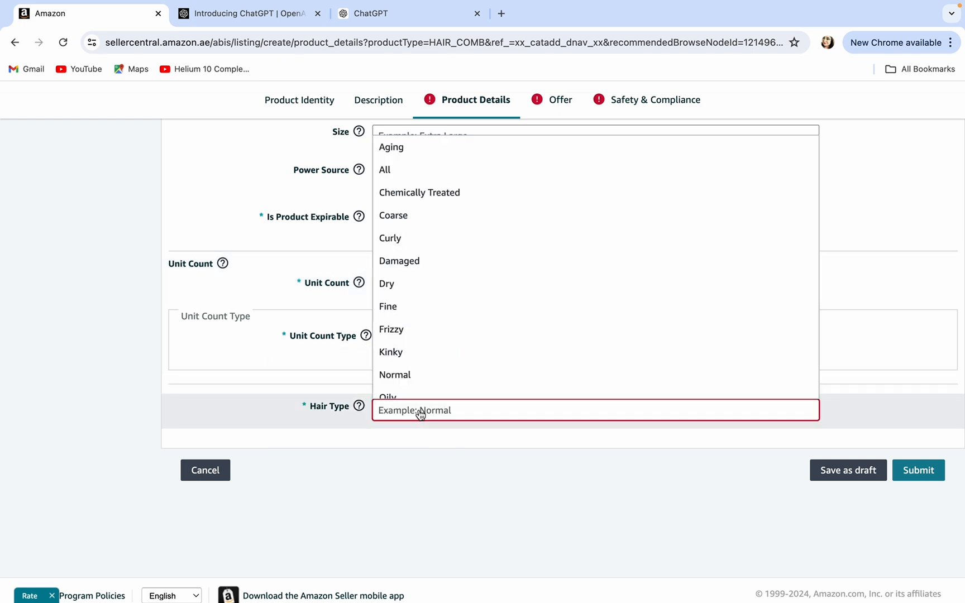
left_click(437, 376)
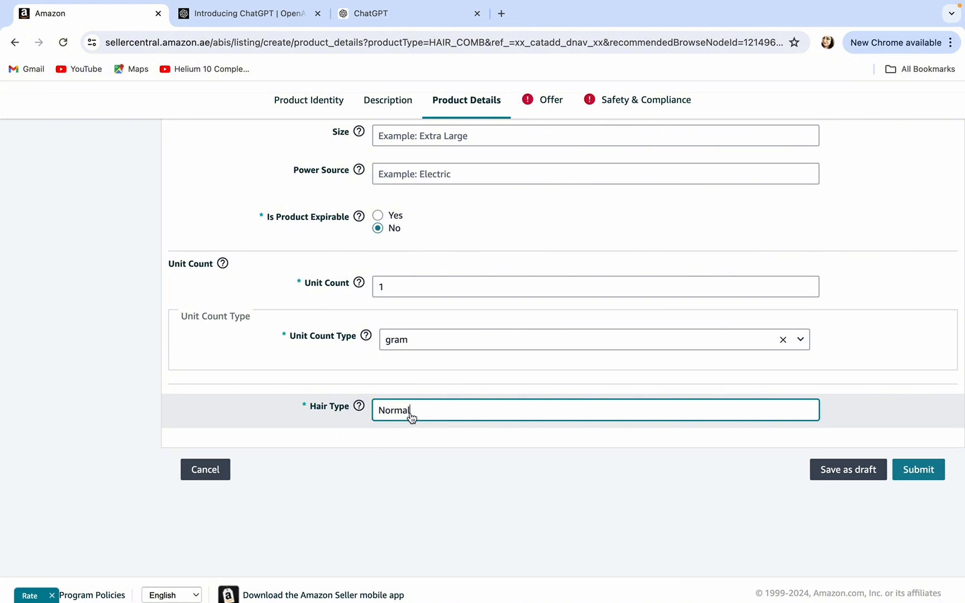
Go to the listing's Offer section, set the quantity to 100 and open the price for entry
left_click(546, 106)
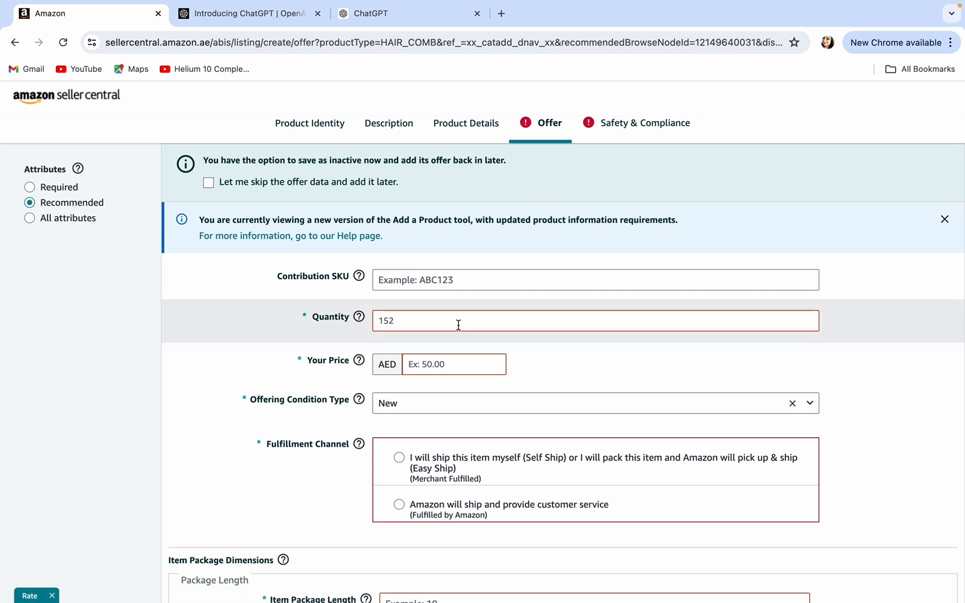
left_click(454, 324)
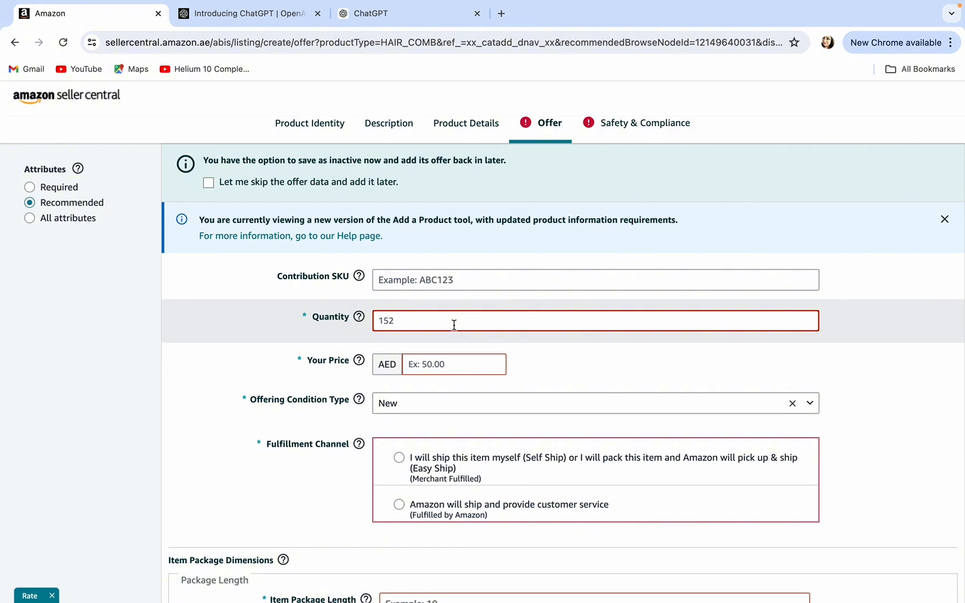
type("100")
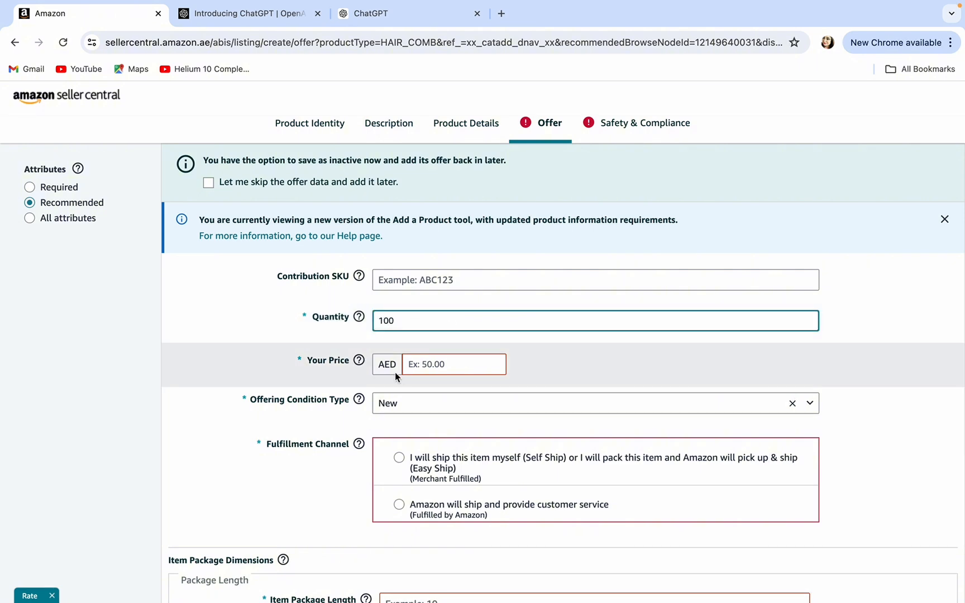
left_click(442, 364)
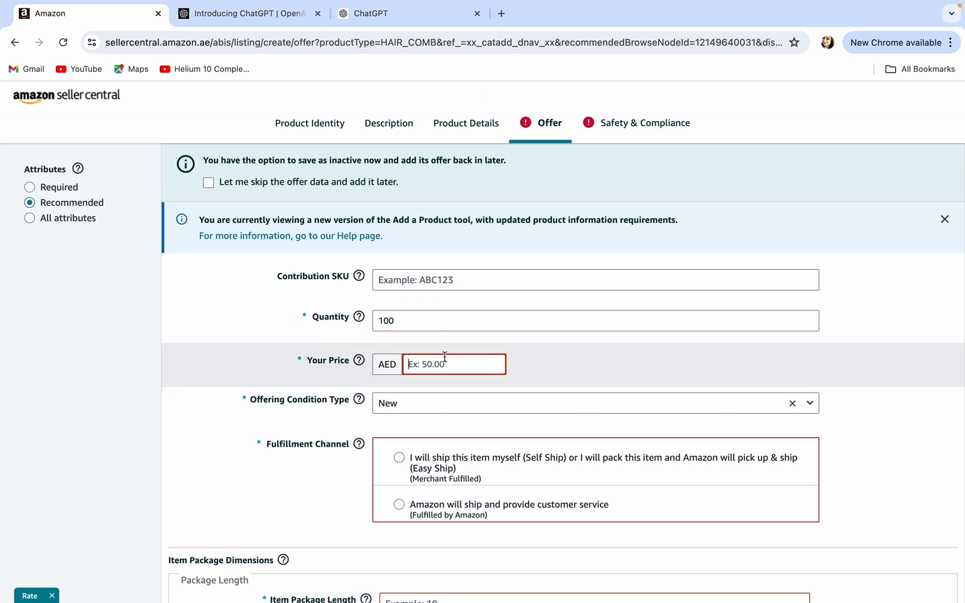
Open the Amazon.ae storefront in a new browser tab
left_click(500, 14)
left_click(480, 44)
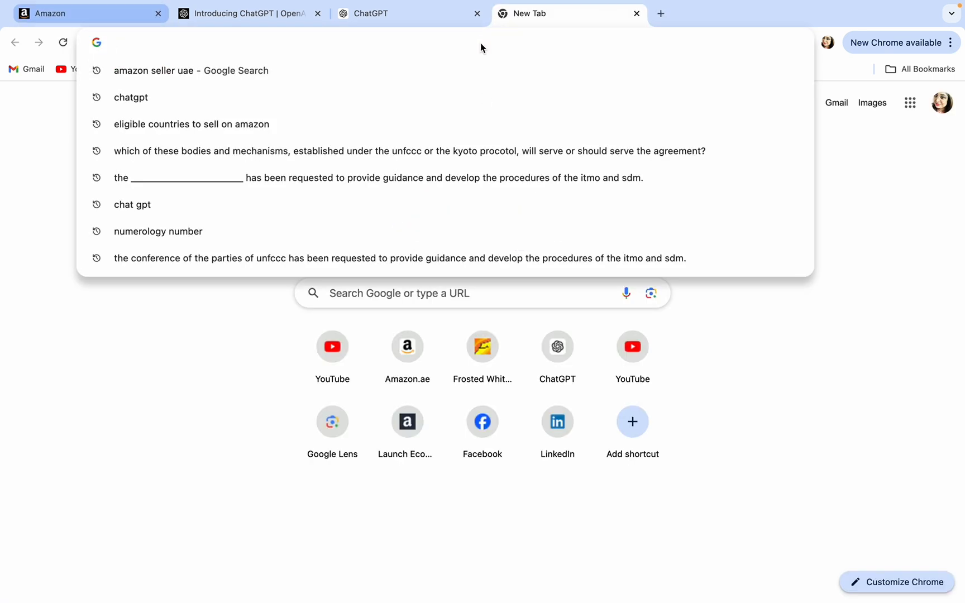
type("a")
key("Return")
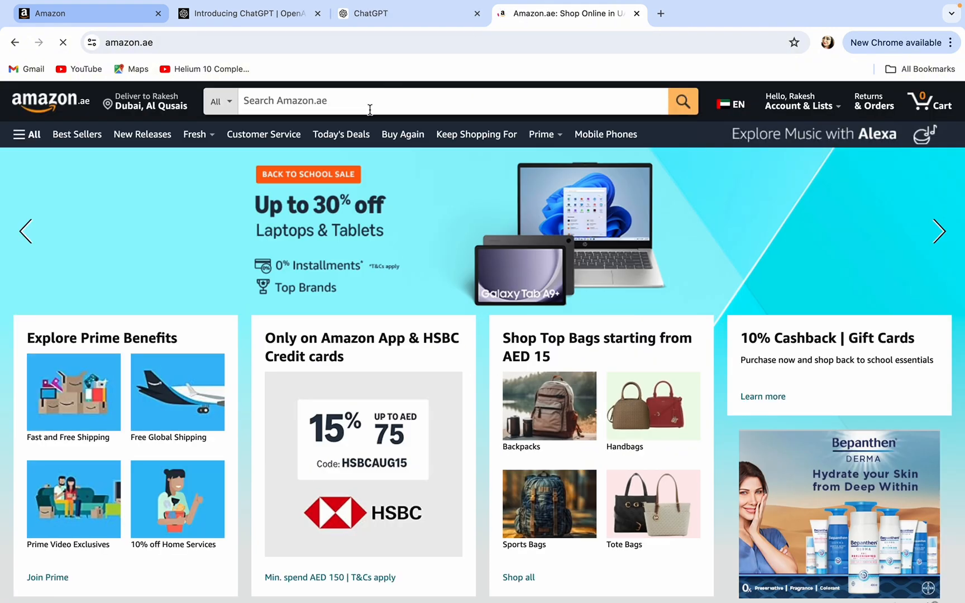
Search Amazon.ae for "black comb with wide tooth"
left_click(370, 106)
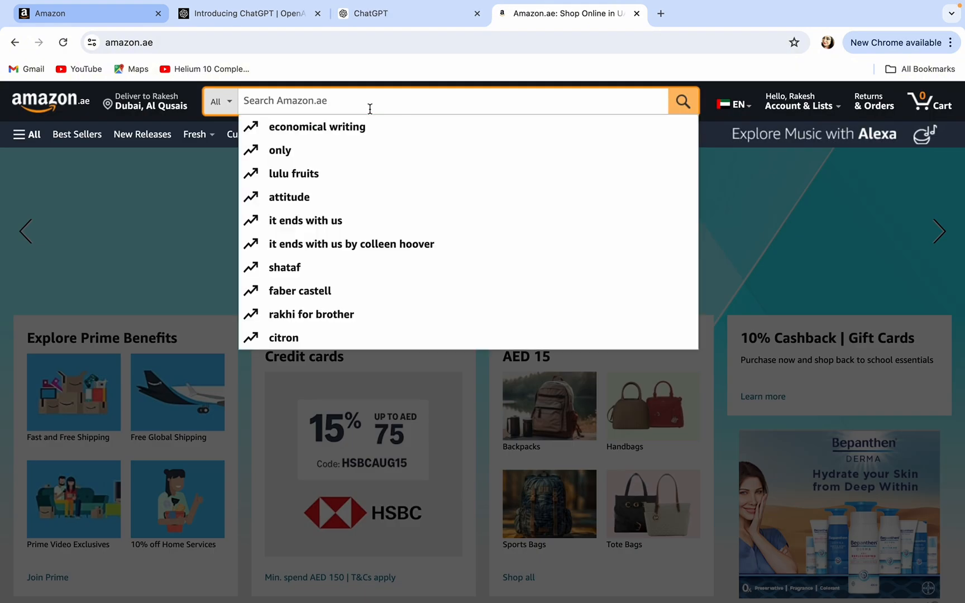
type("black")
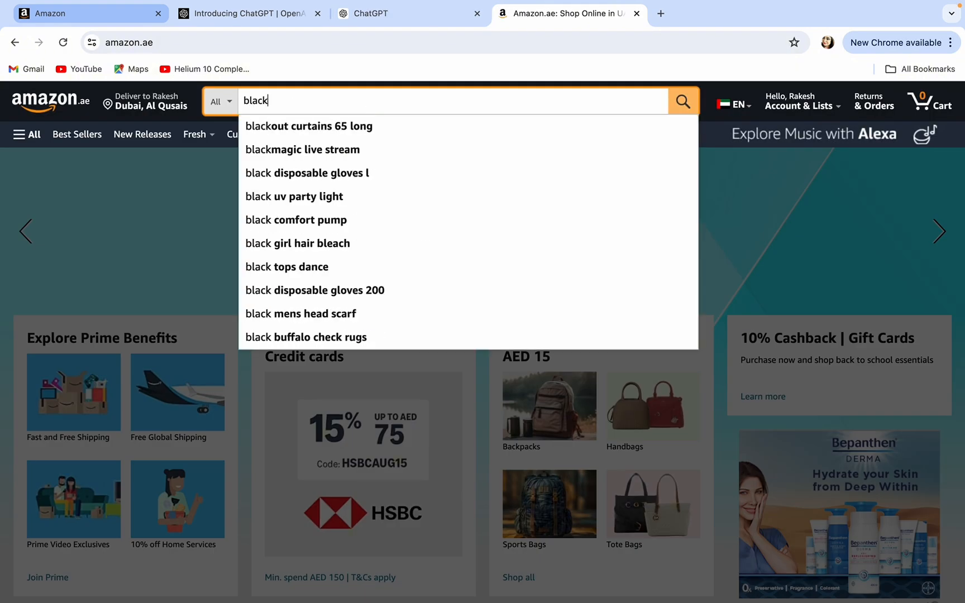
type(" comb ")
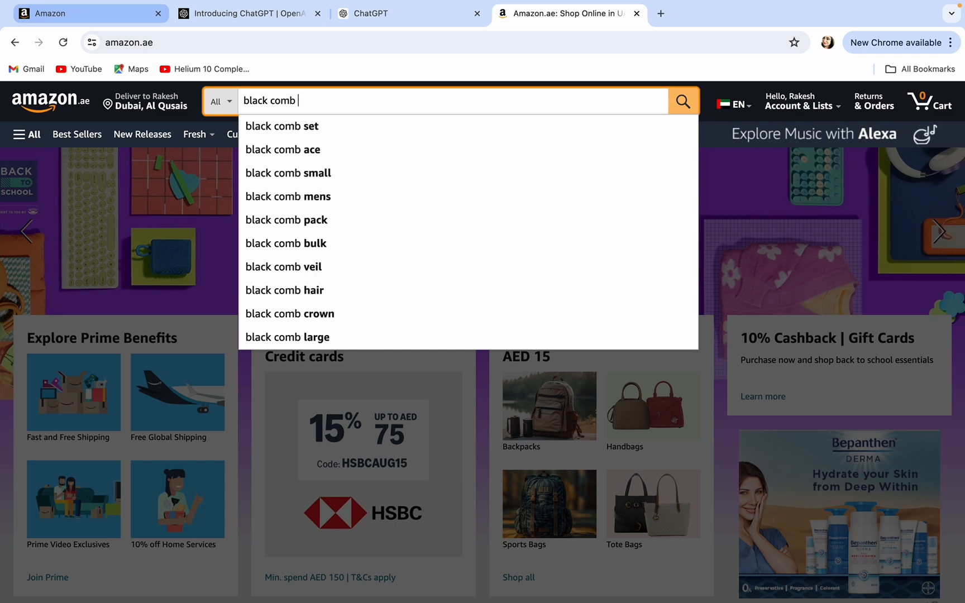
type("with ")
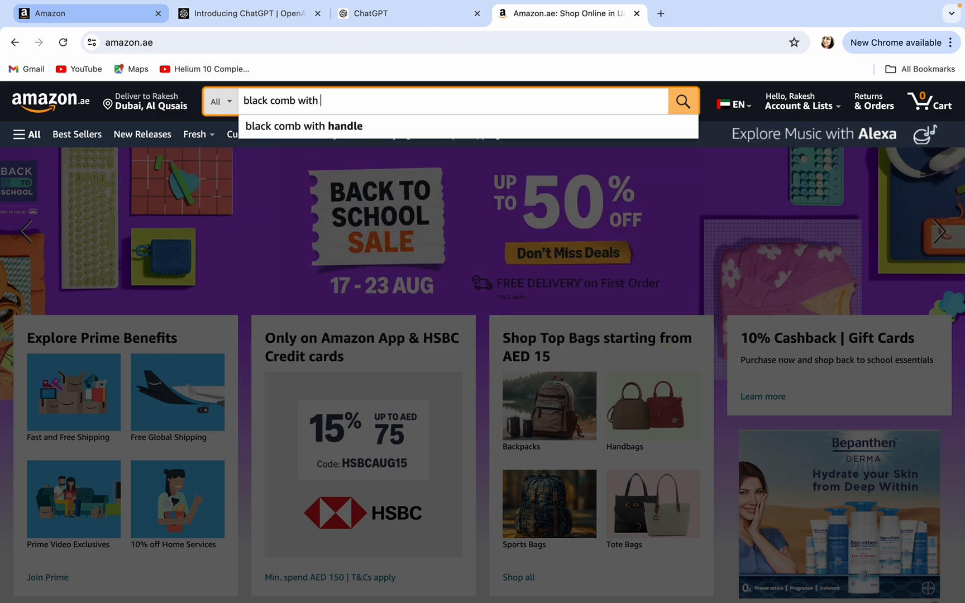
type("w")
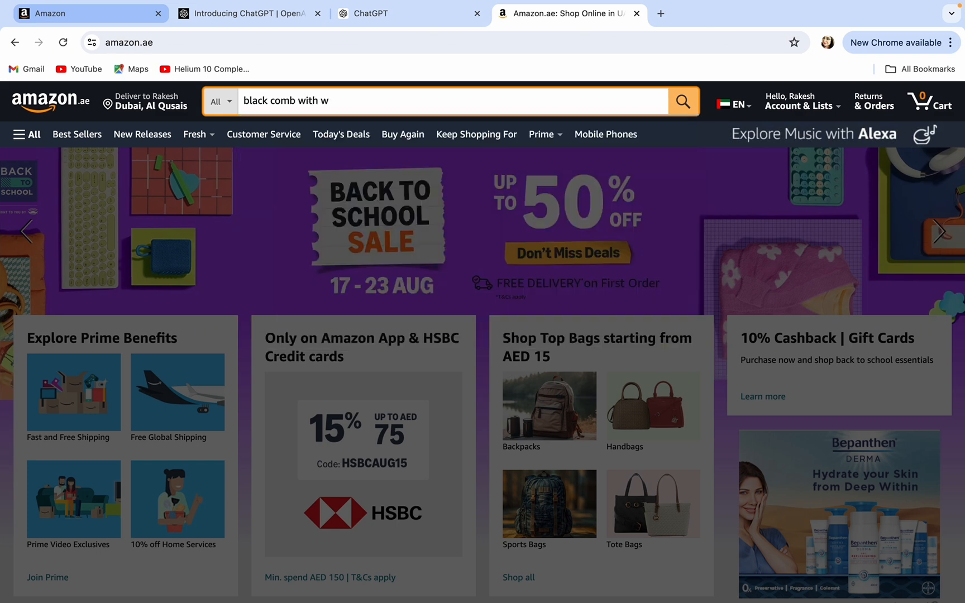
type("ide tooth")
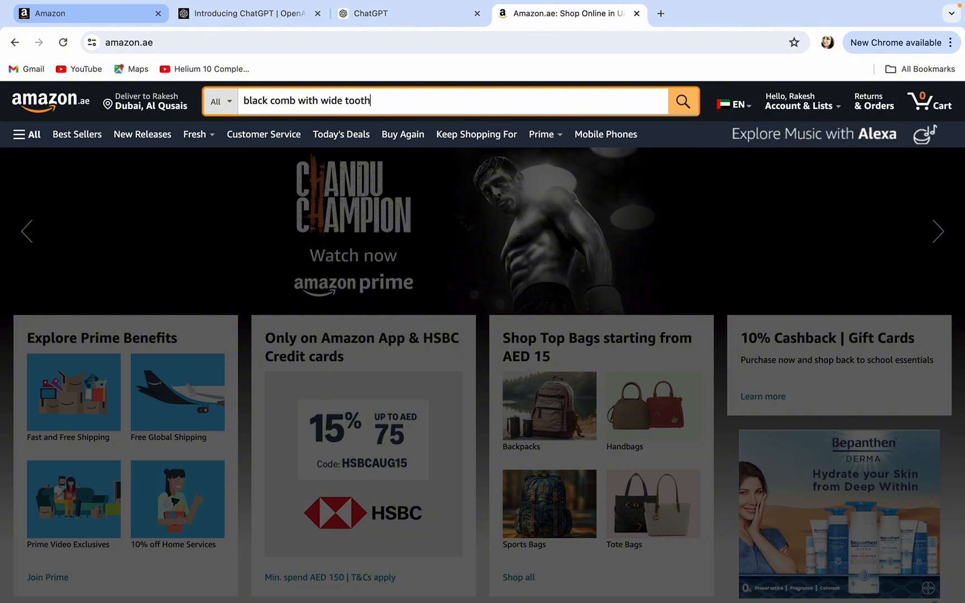
key("Return")
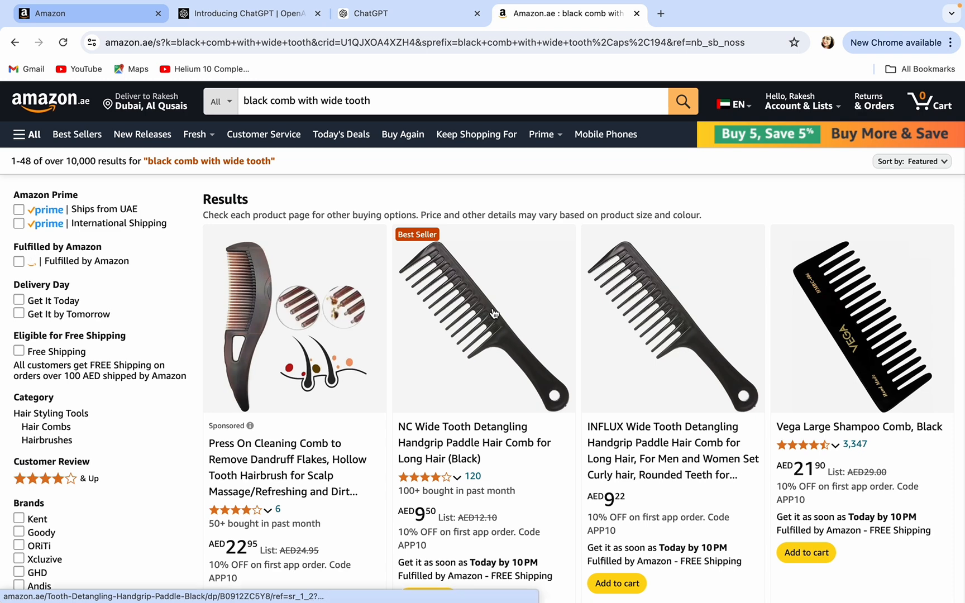
Examine the prices and ratings of comparable wide-tooth combs in the search results
scroll(494, 314, "down", 3)
mouse_move(433, 390)
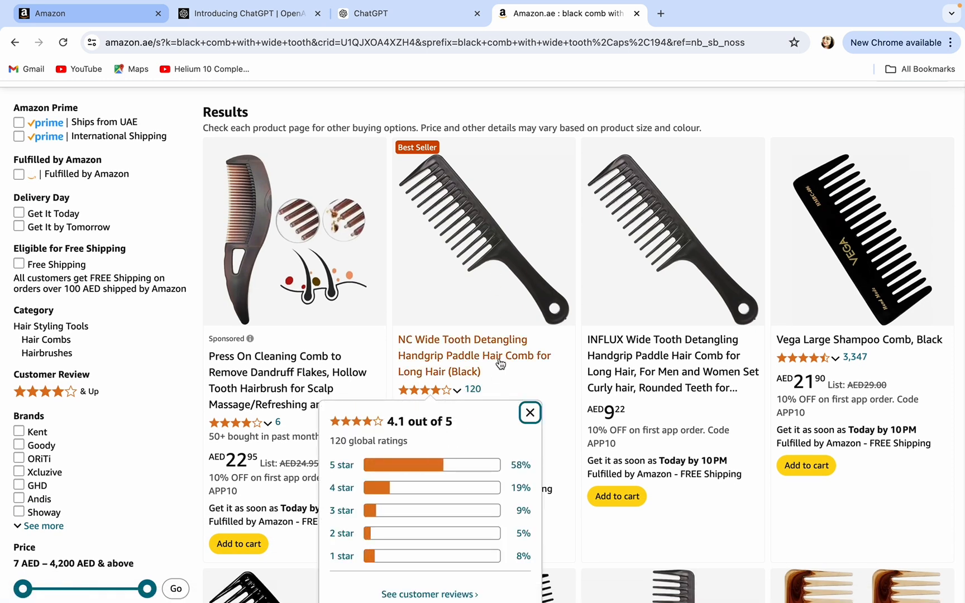
left_click(530, 413)
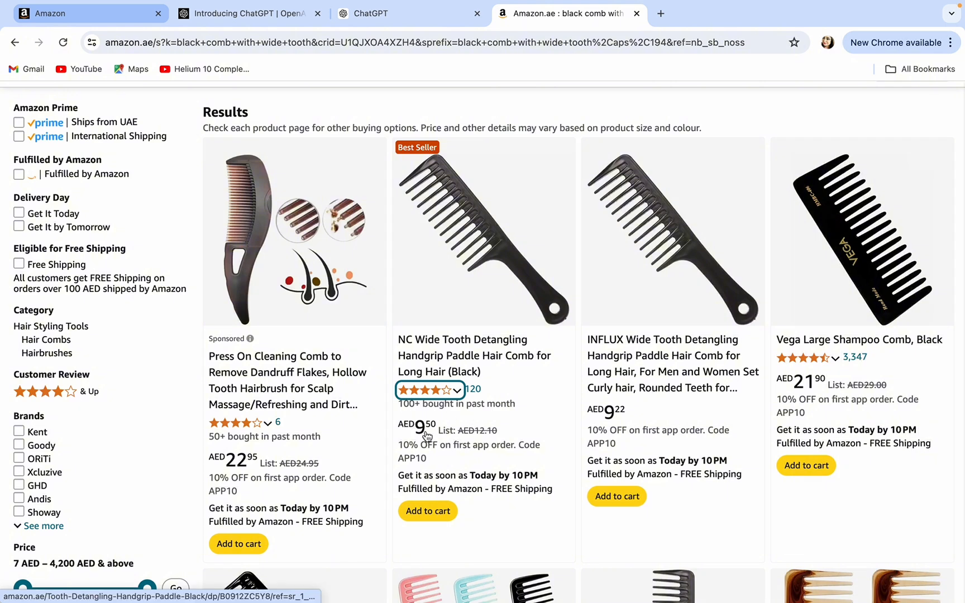
scroll(499, 288, "up", 1)
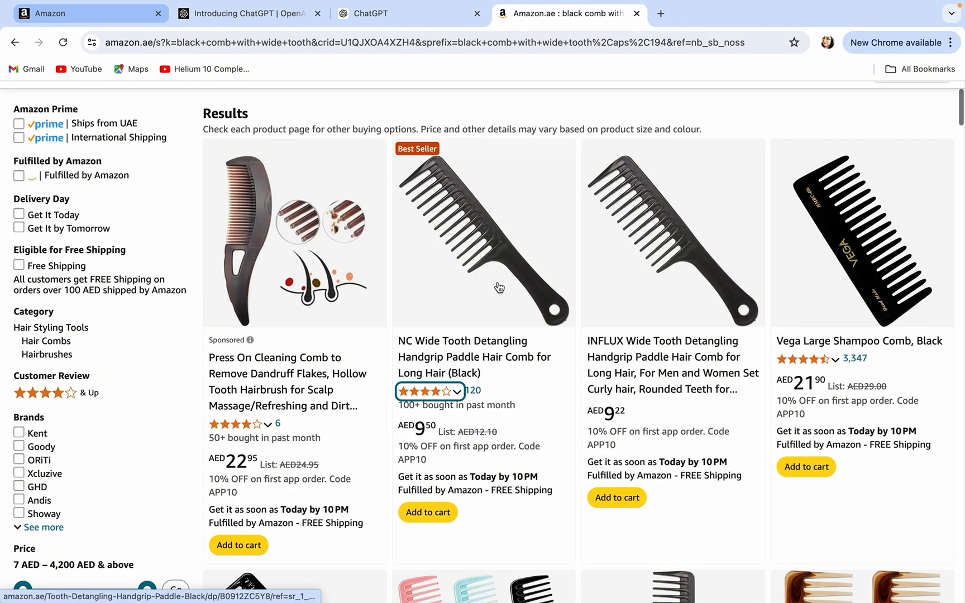
scroll(499, 288, "down", 1)
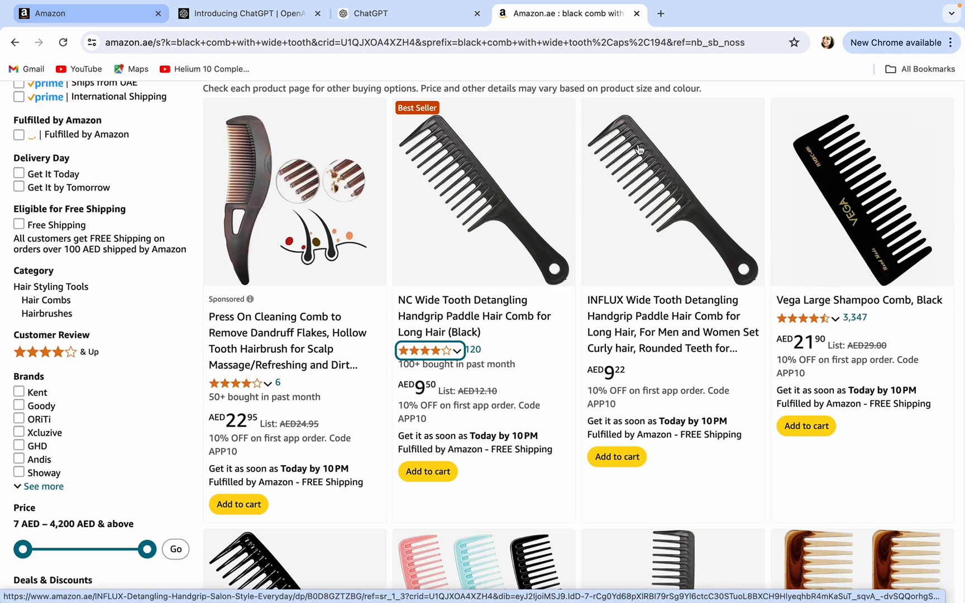
scroll(639, 150, "up", 2)
Return to the Seller Central offer form, set the price to AED 15.00 and choose the merchant-fulfilled shipping option
left_click(412, 14)
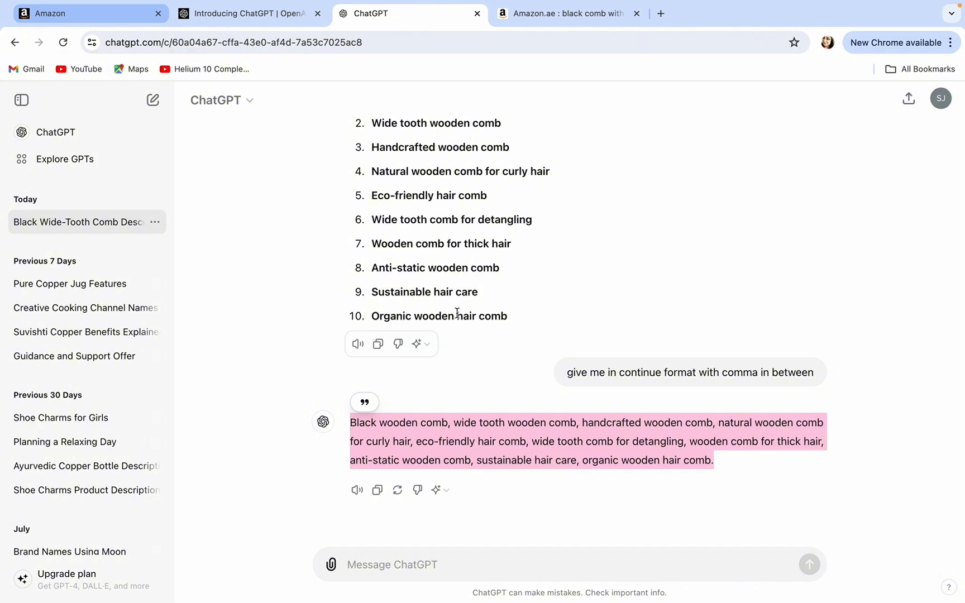
left_click(187, 15)
left_click(101, 15)
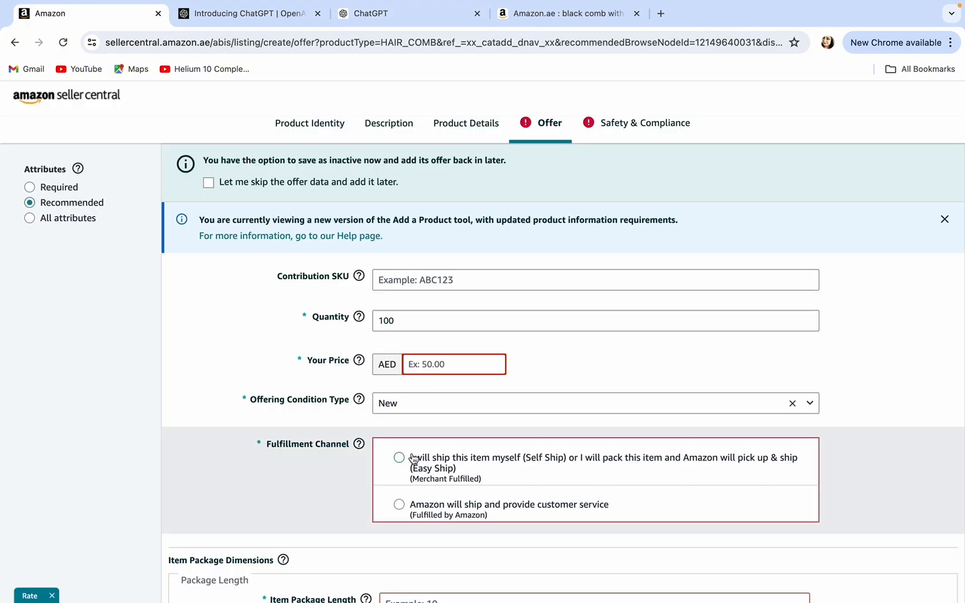
scroll(413, 458, "down", 1)
type("15")
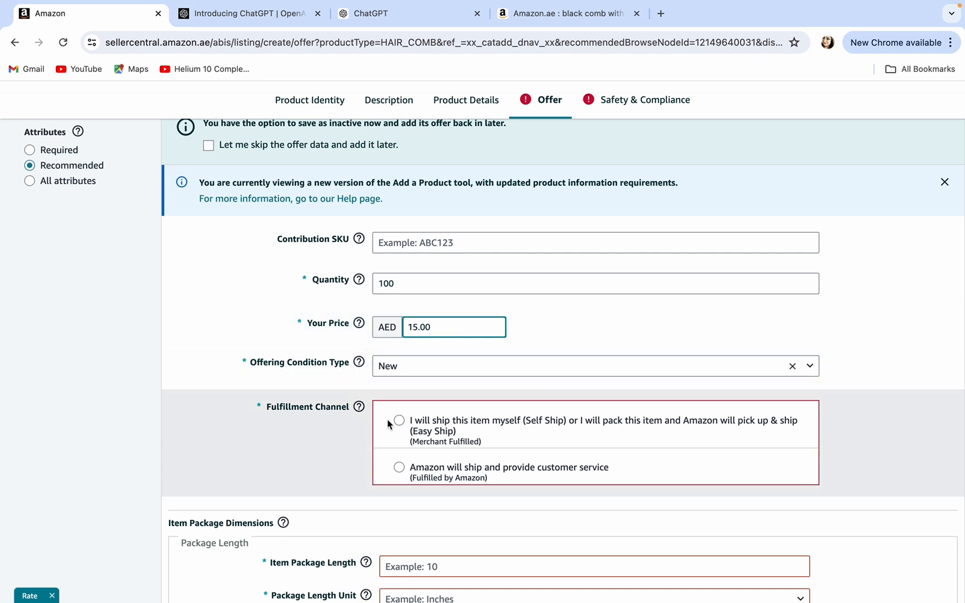
left_click(399, 420)
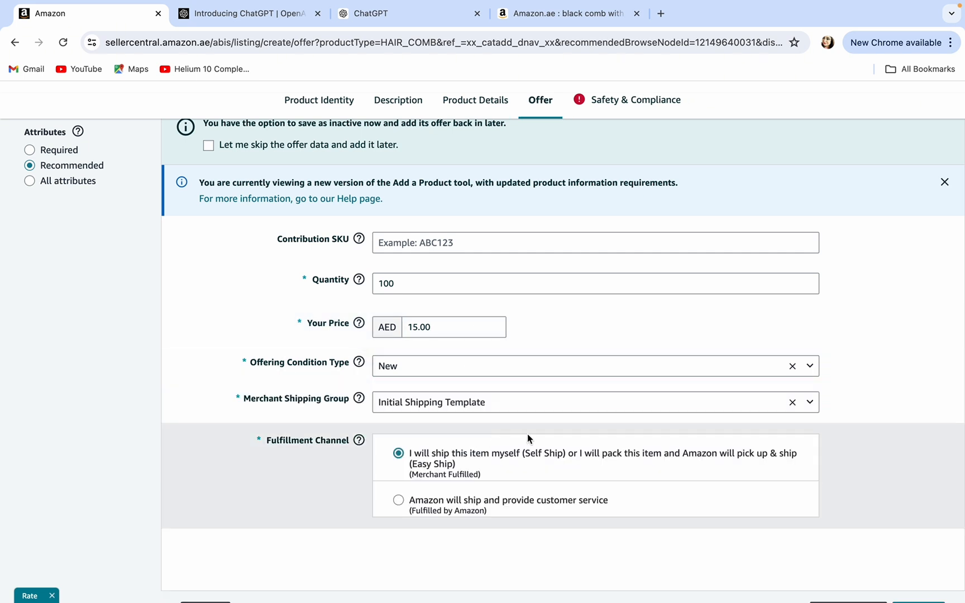
scroll(528, 439, "down", 3)
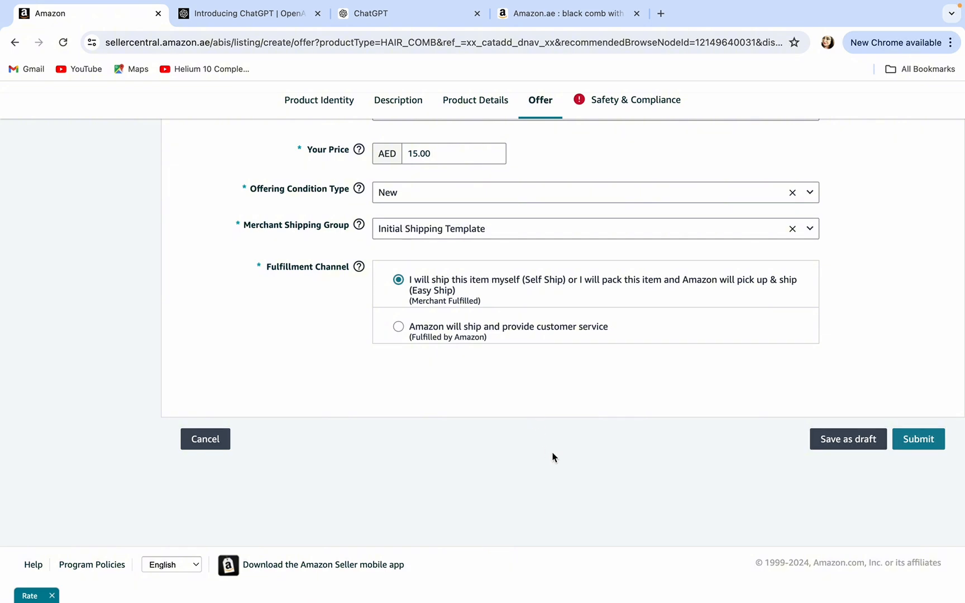
Go to the listing's Safety & Compliance section and set the country of origin to China
left_click(631, 102)
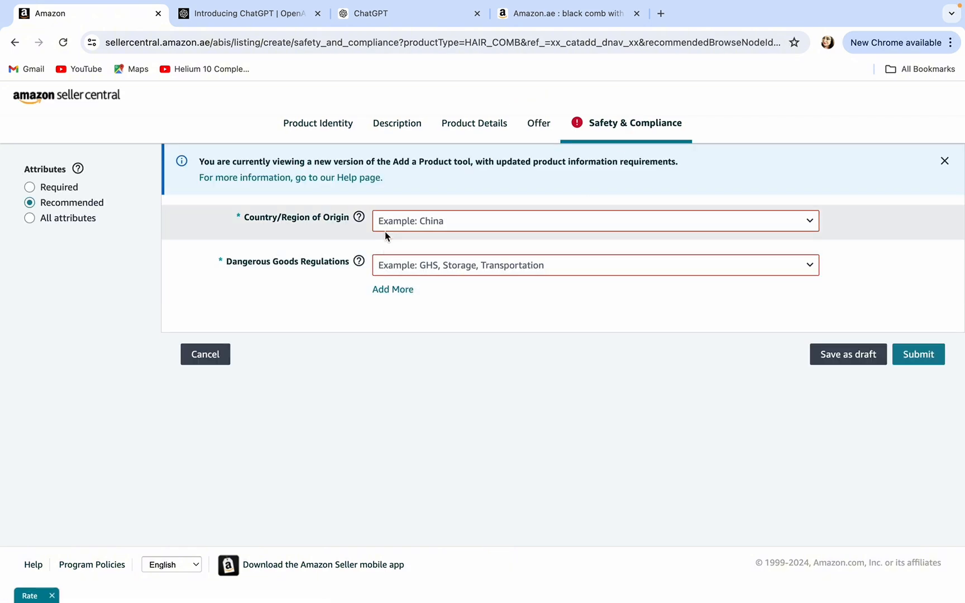
left_click(450, 222)
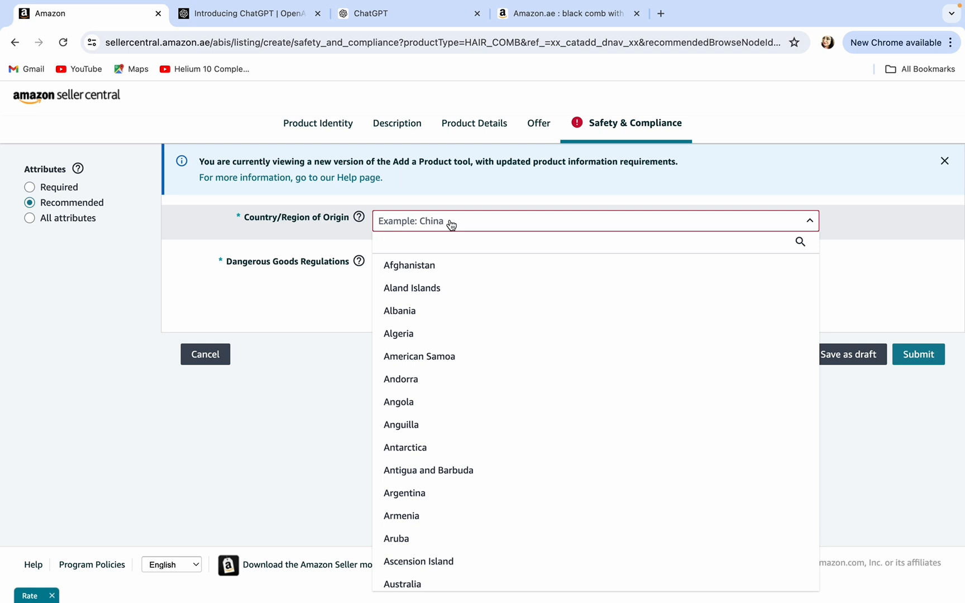
type("china")
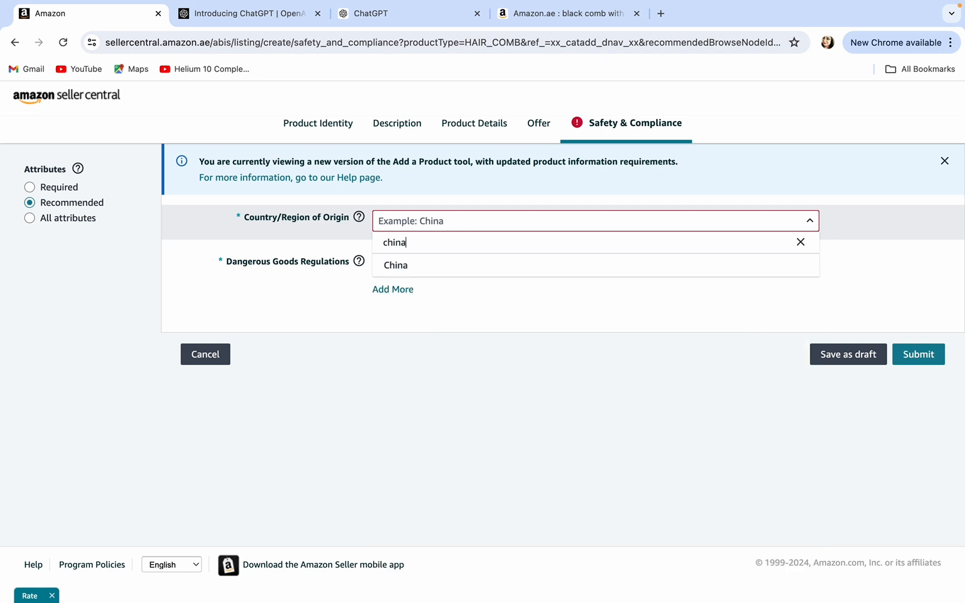
left_click(450, 271)
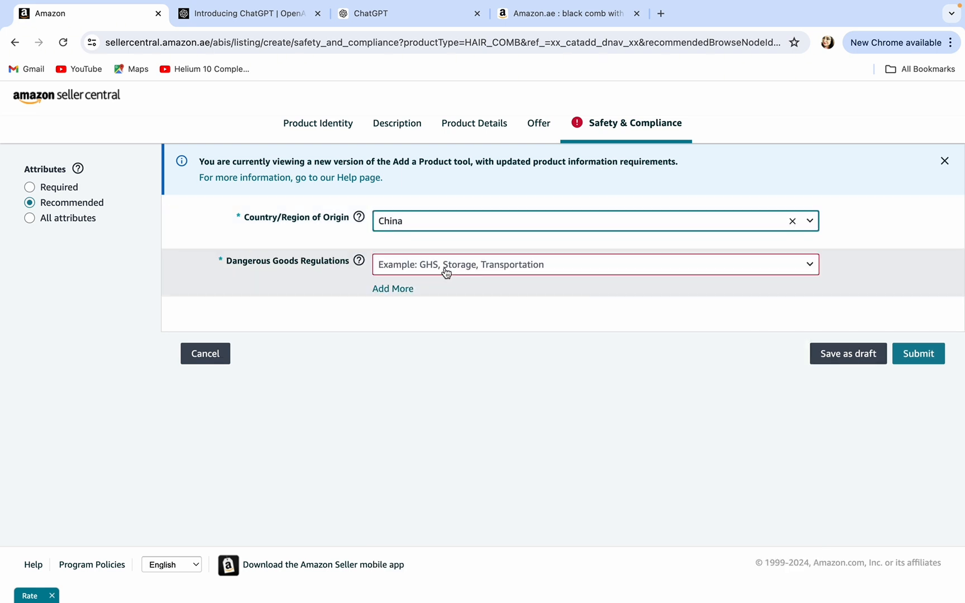
Set the dangerous goods regulations to Not Applicable and submit the listing, closing the confirmation
left_click(411, 269)
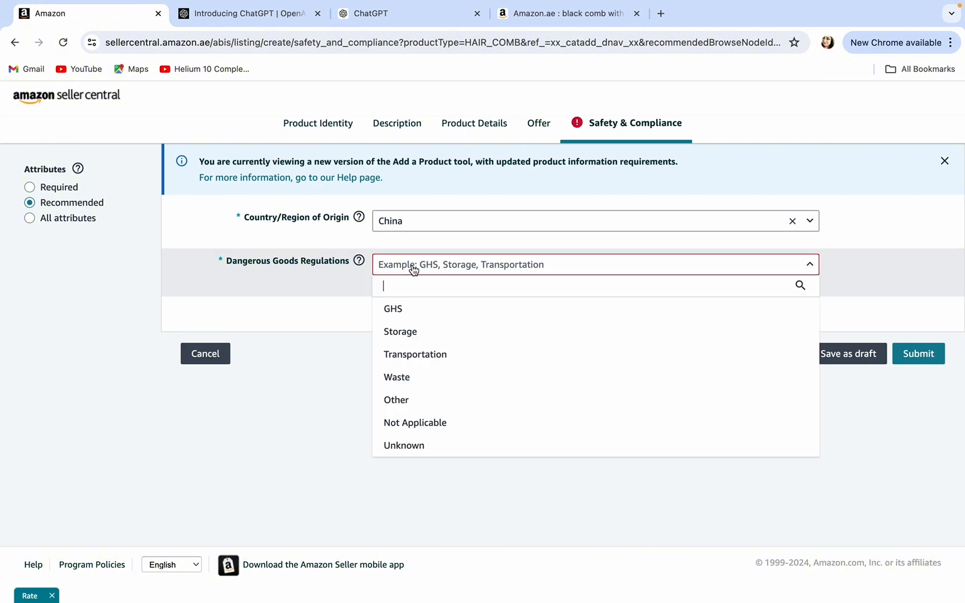
left_click(434, 421)
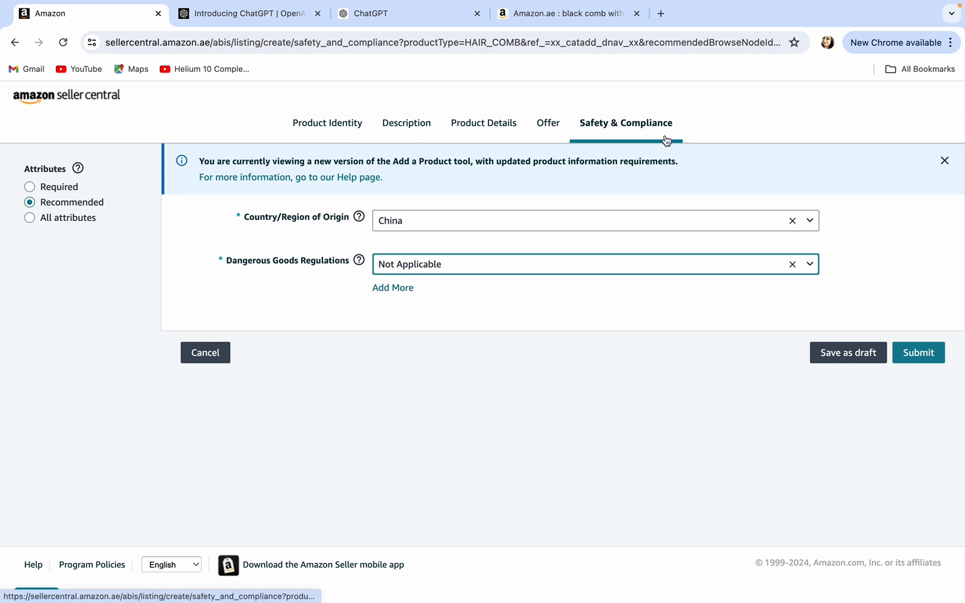
left_click(930, 355)
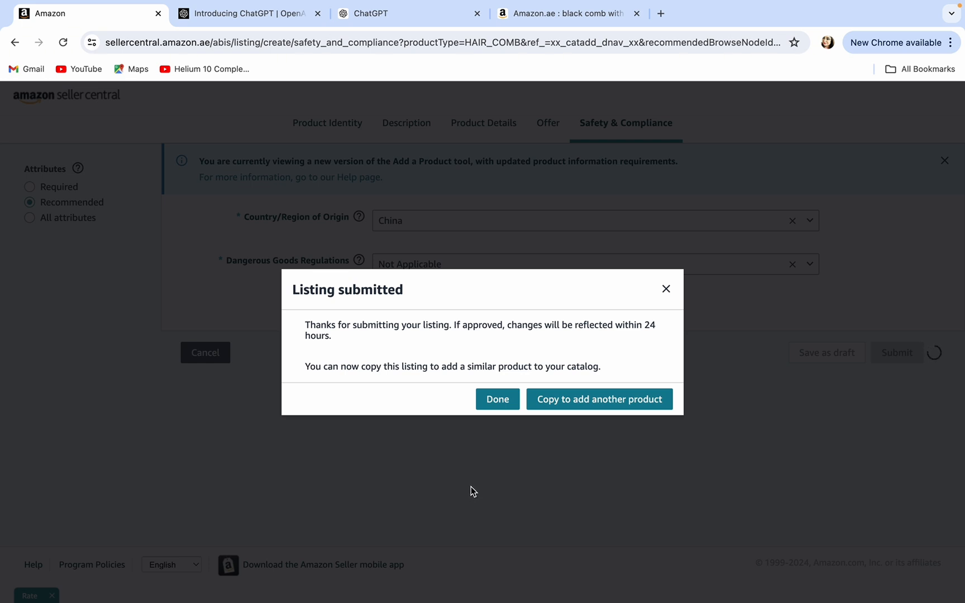
left_click(497, 400)
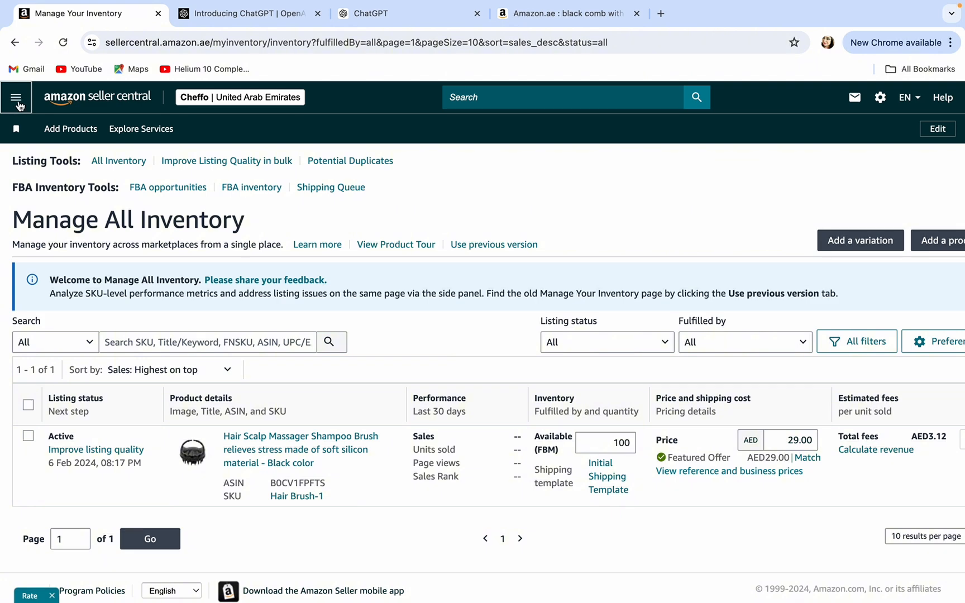
Start adding another product from a blank listing form
left_click(17, 100)
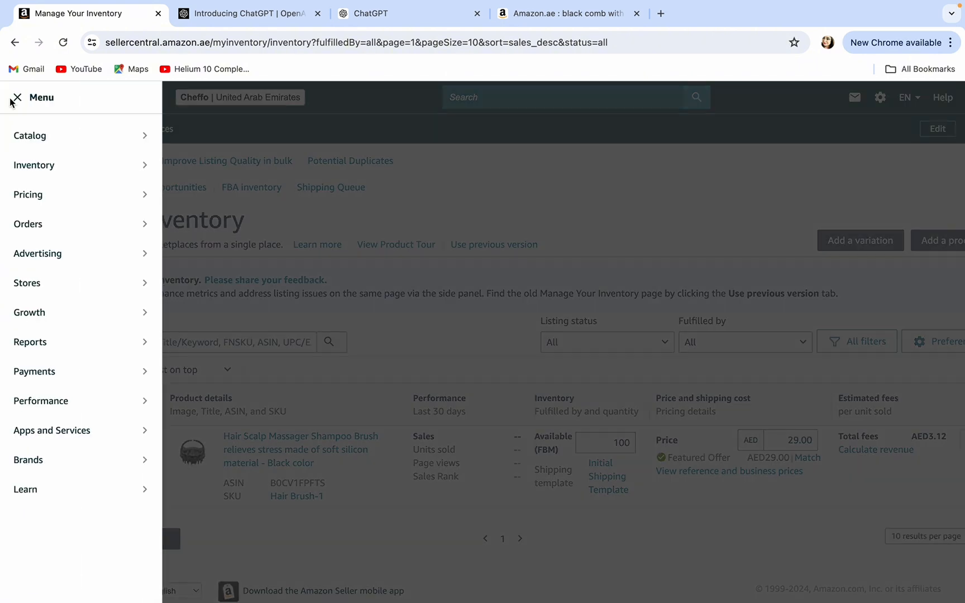
left_click(195, 137)
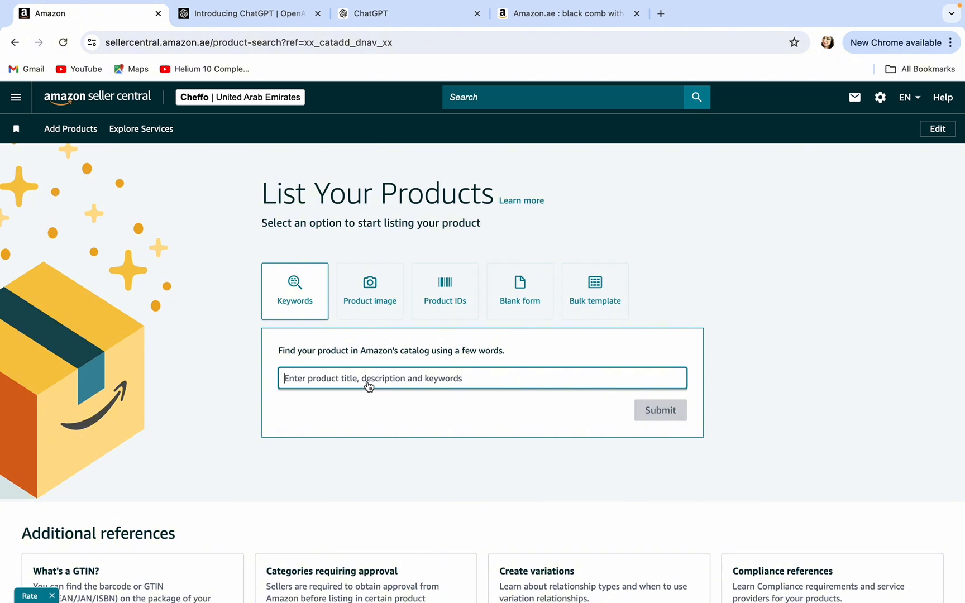
left_click(512, 308)
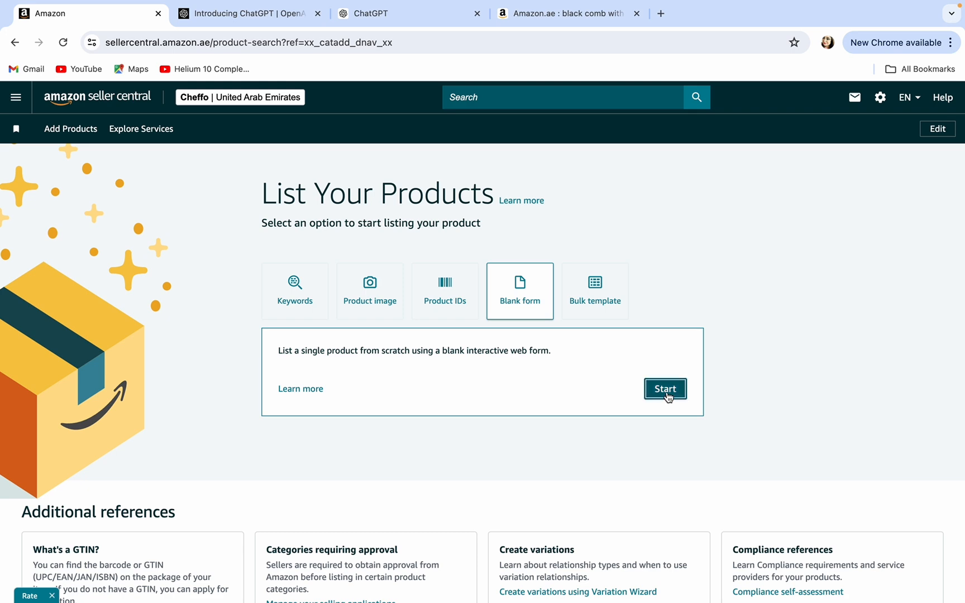
left_click(667, 394)
left_click(595, 428)
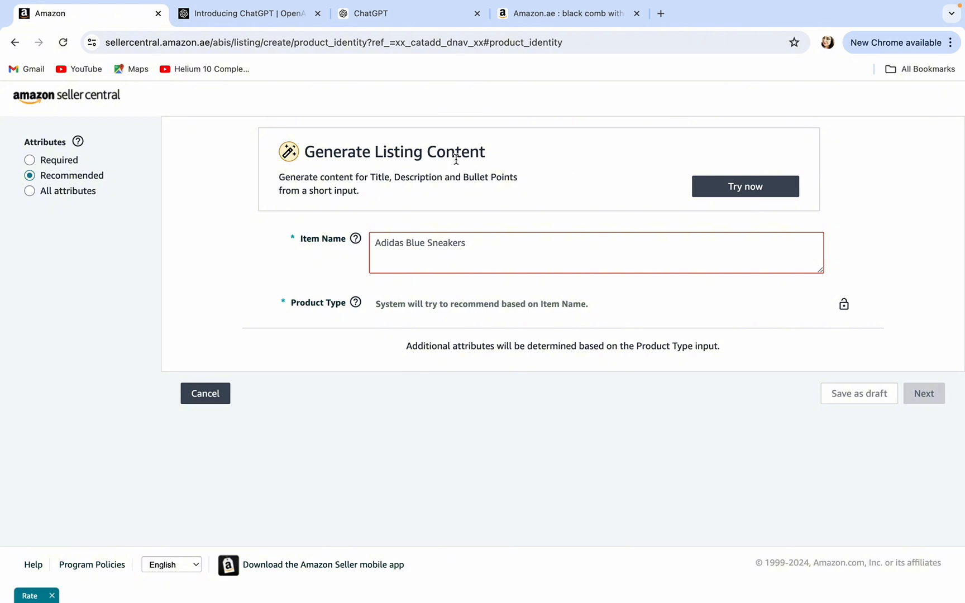
Open the listing content generator and enter "Black Comb with wide mouth" as the product description
left_click(746, 187)
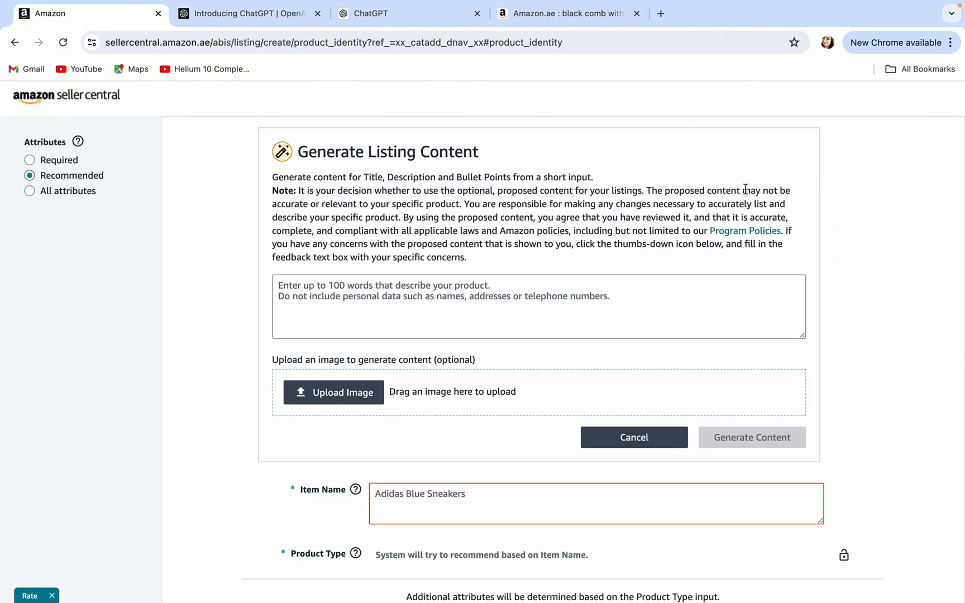
scroll(670, 245, "down", 2)
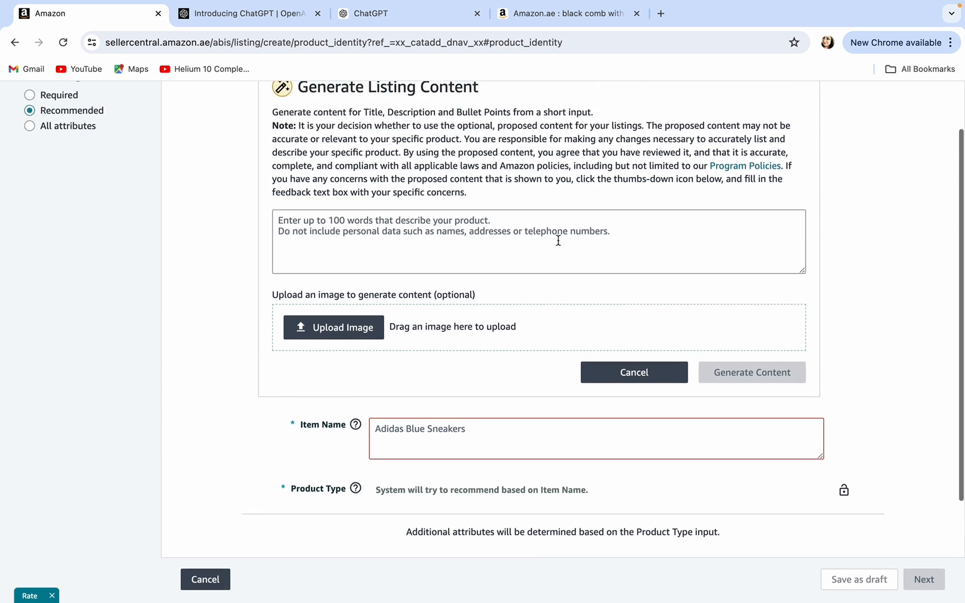
left_click(384, 229)
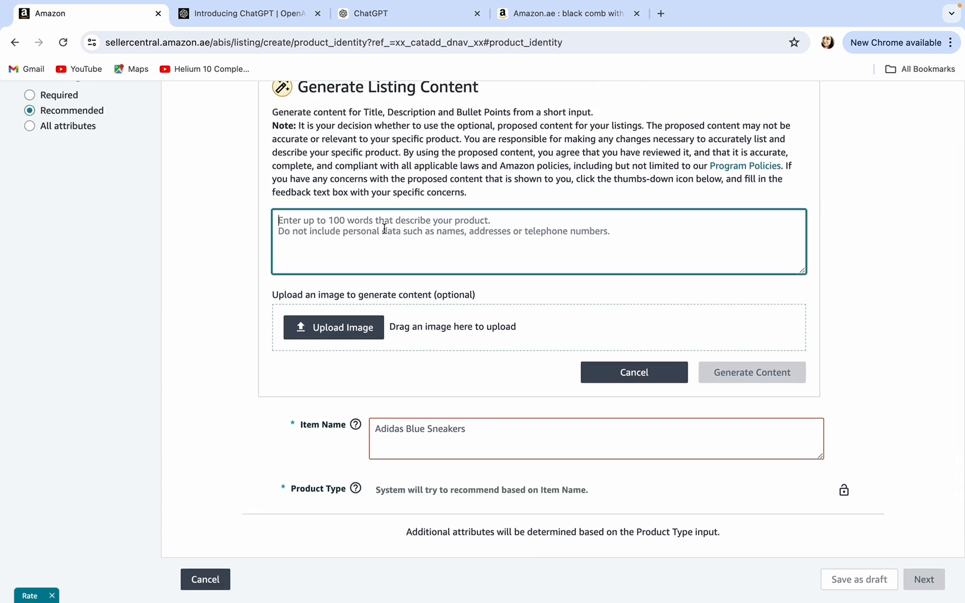
type("Blac")
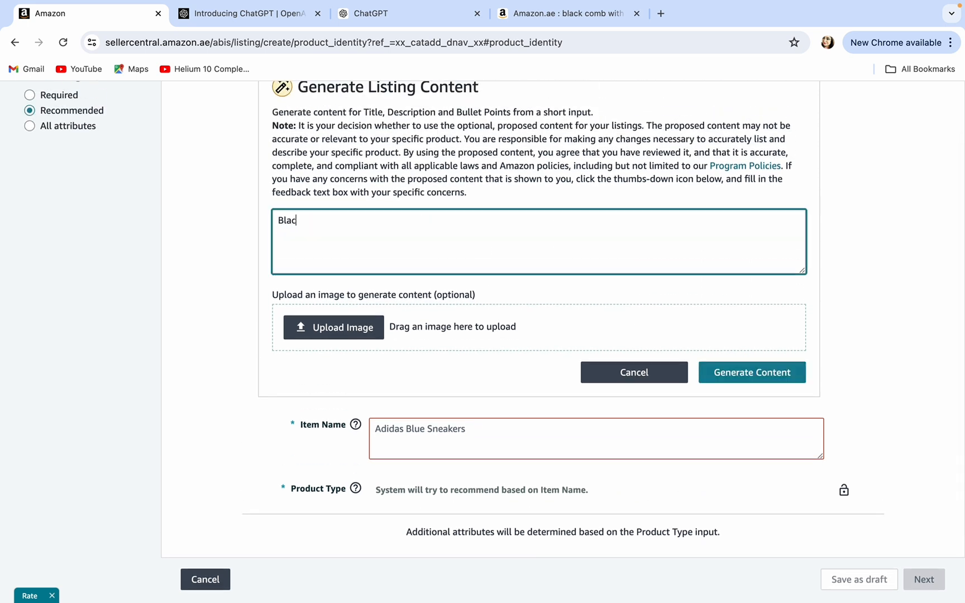
type("k Comb with wide mou")
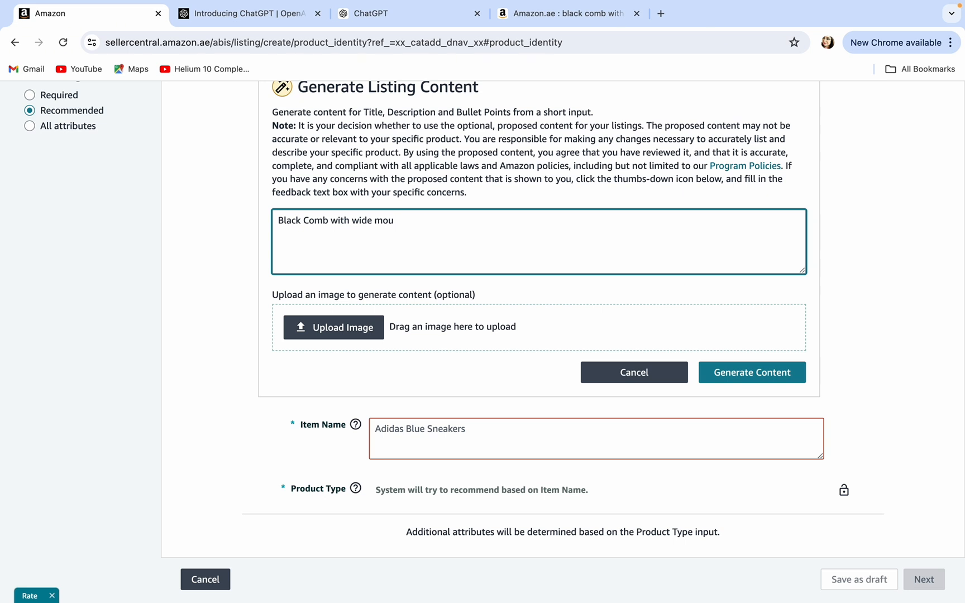
type("th")
scroll(440, 245, "down", 1)
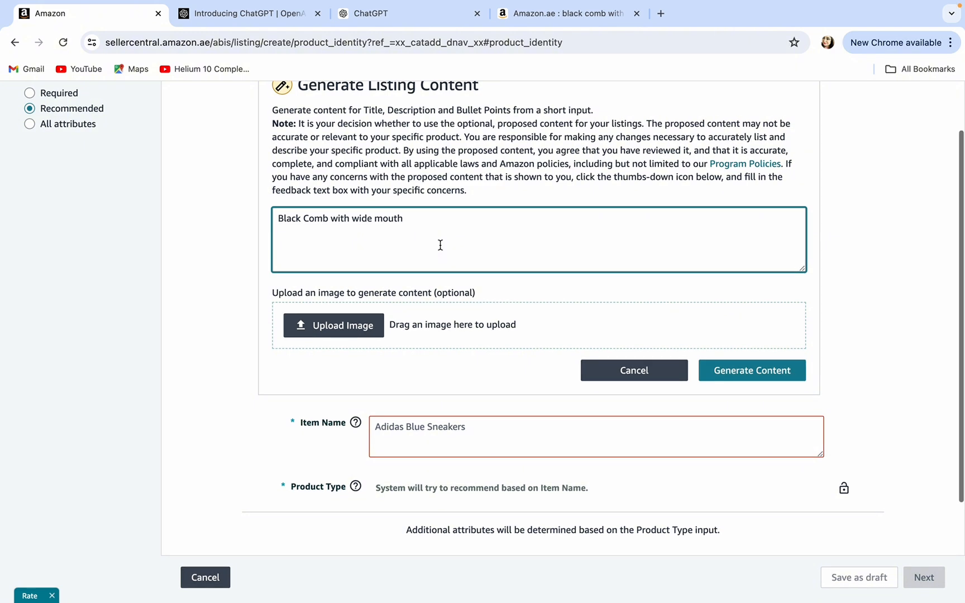
scroll(504, 324, "down", 1)
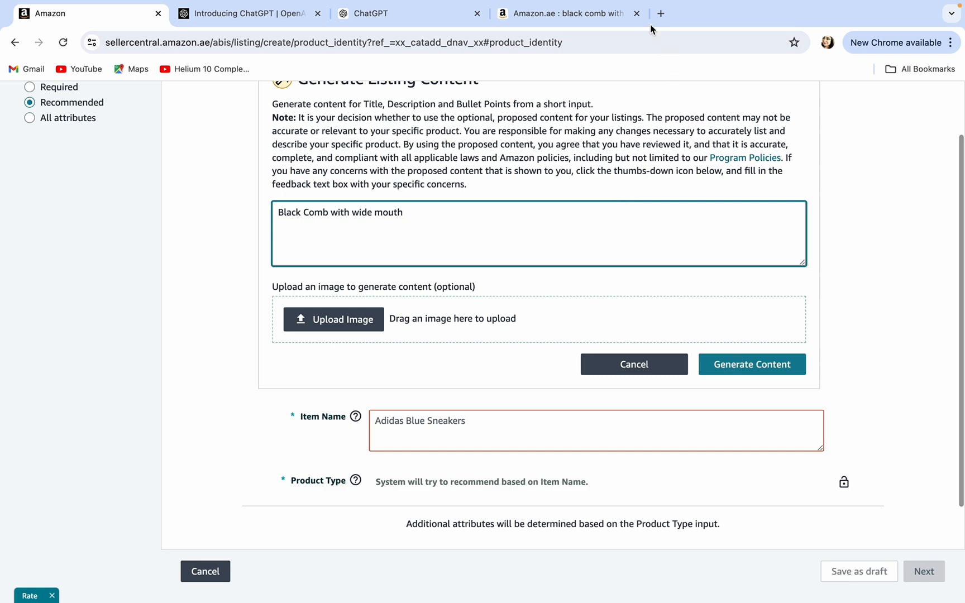
Open the INFLUX wide tooth comb from the Amazon.ae search results and save its main image to the Desktop as 419Vpd8rn8L._AC_.jpg
left_click(563, 14)
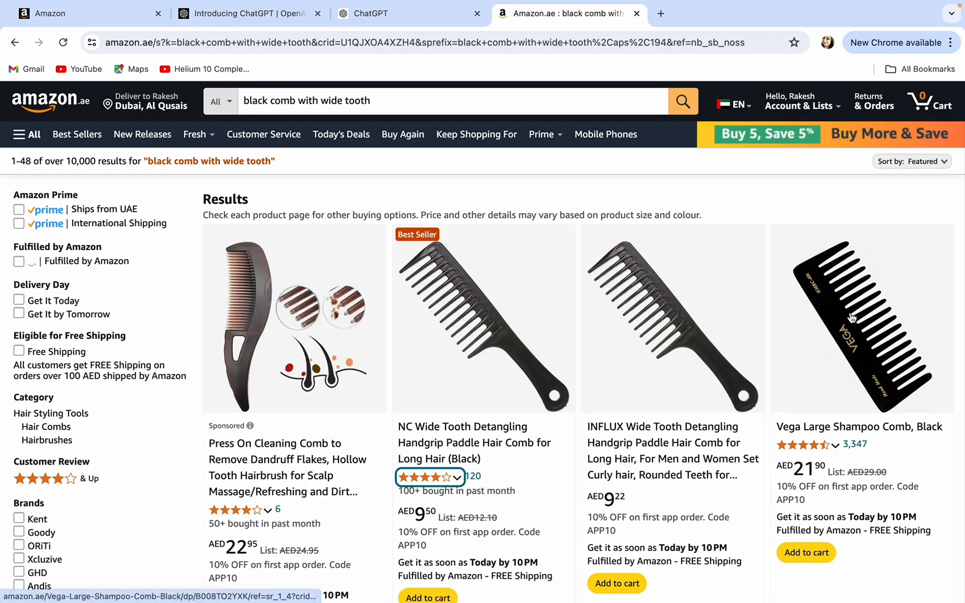
left_click(670, 319)
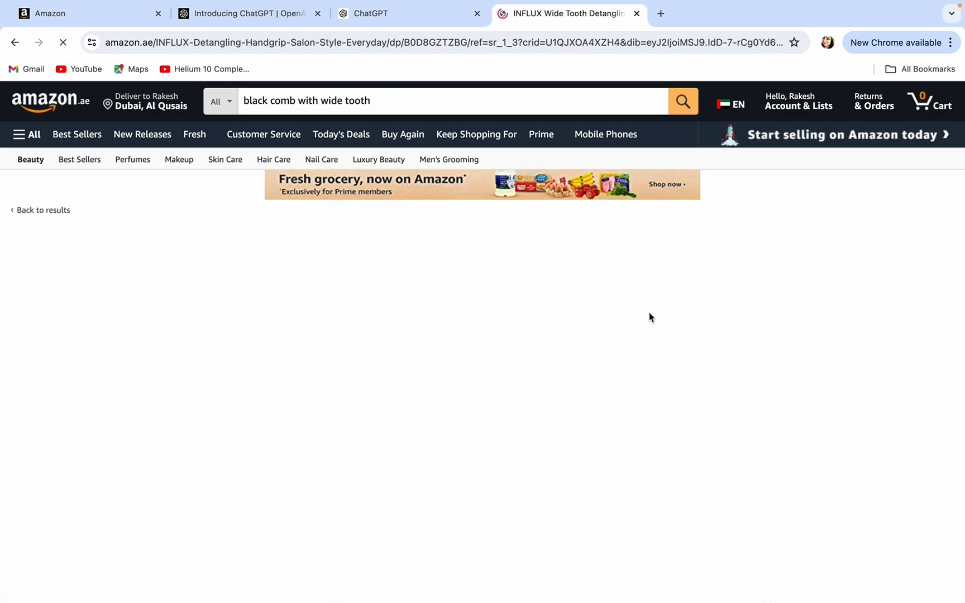
right_click(169, 310)
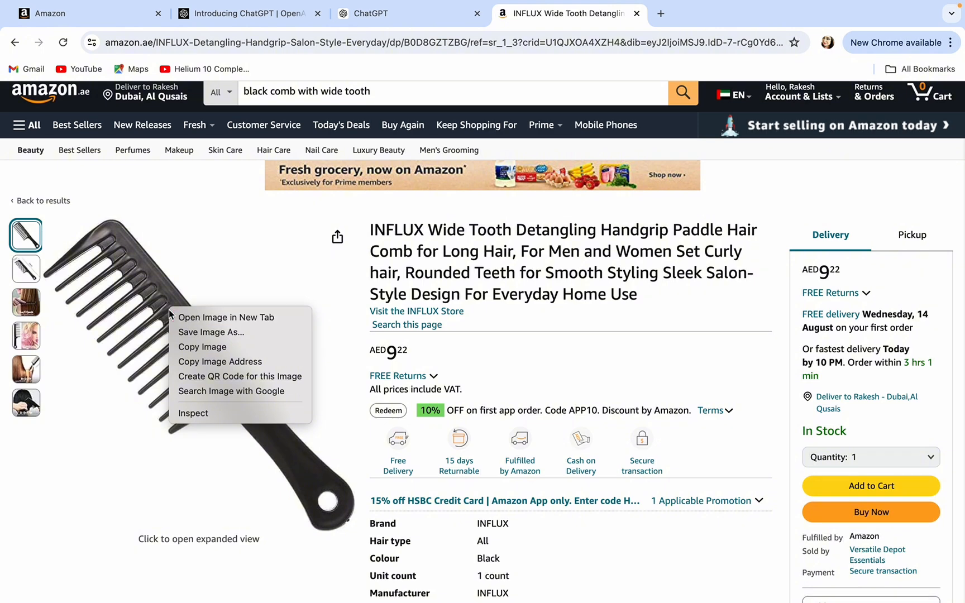
key("Escape")
right_click(166, 322)
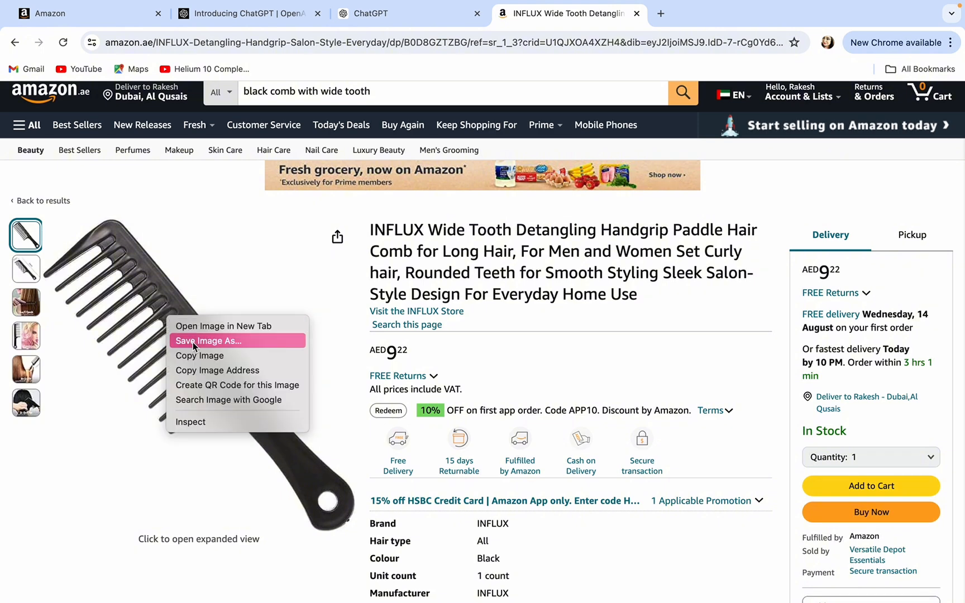
left_click(193, 341)
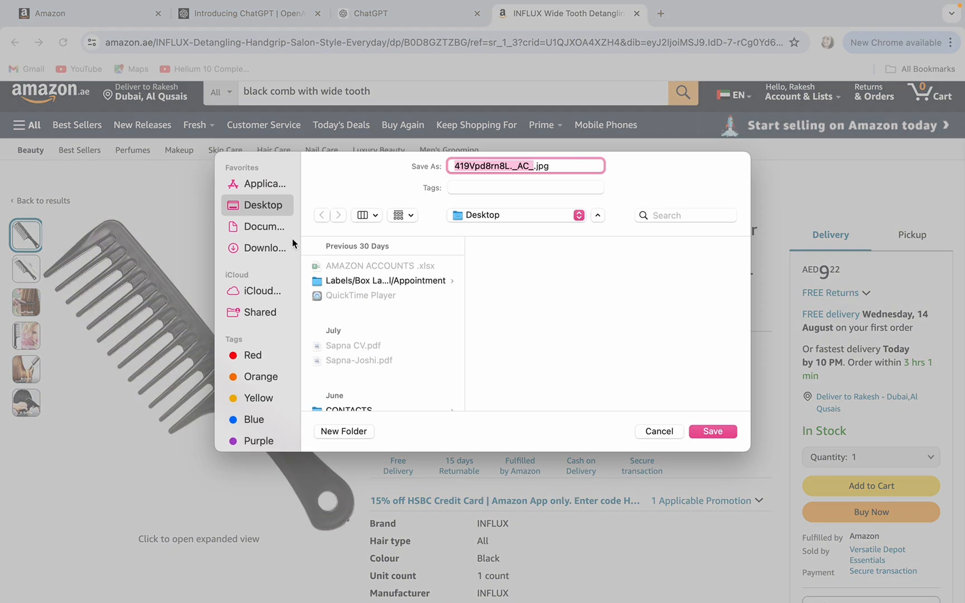
left_click(698, 434)
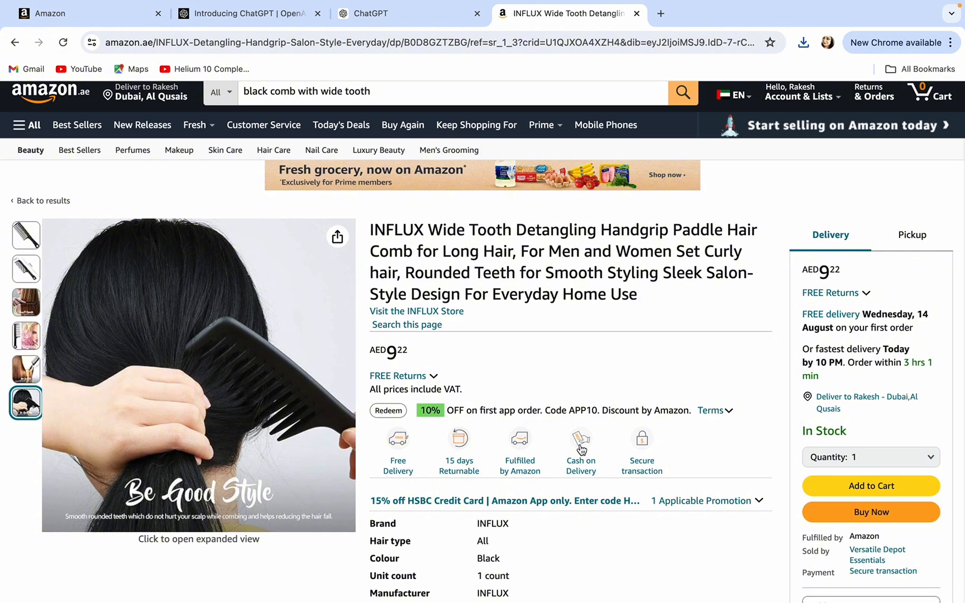
Return to the Seller Central listing form, upload 419Vpd8rn8L._AC_.jpg to the content generator and generate the listing content
mouse_move(27, 369)
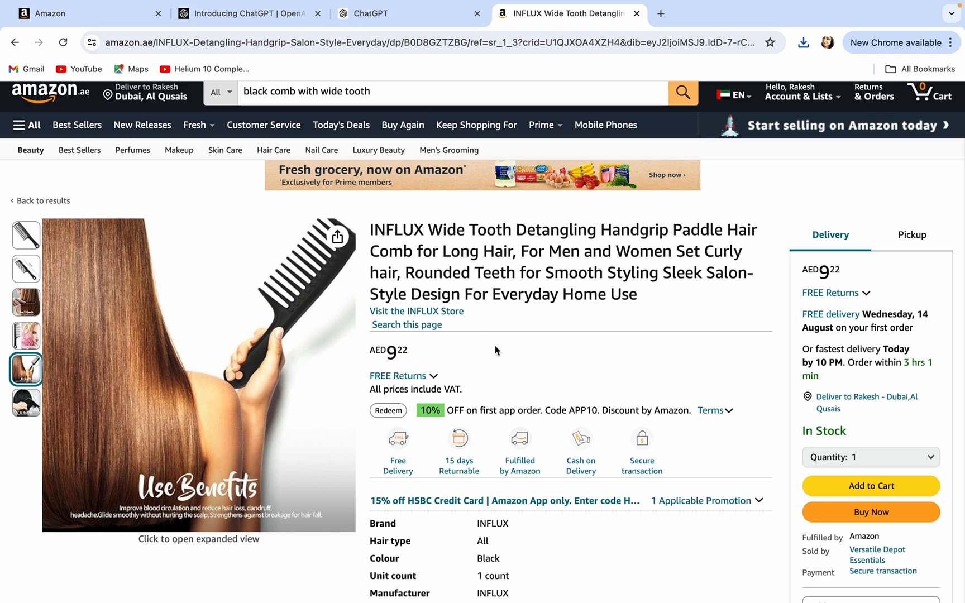
left_click(408, 14)
left_click(275, 19)
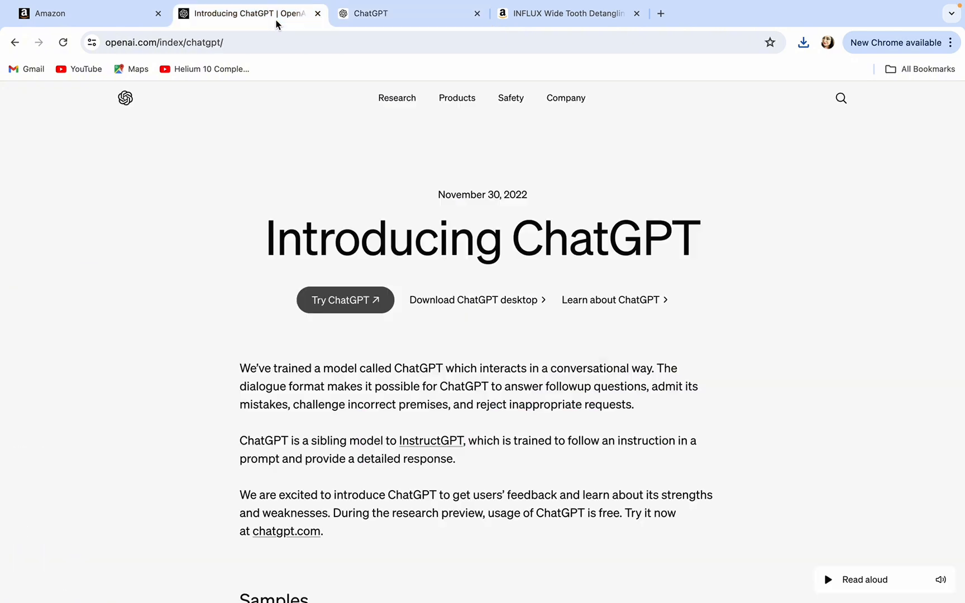
left_click(114, 20)
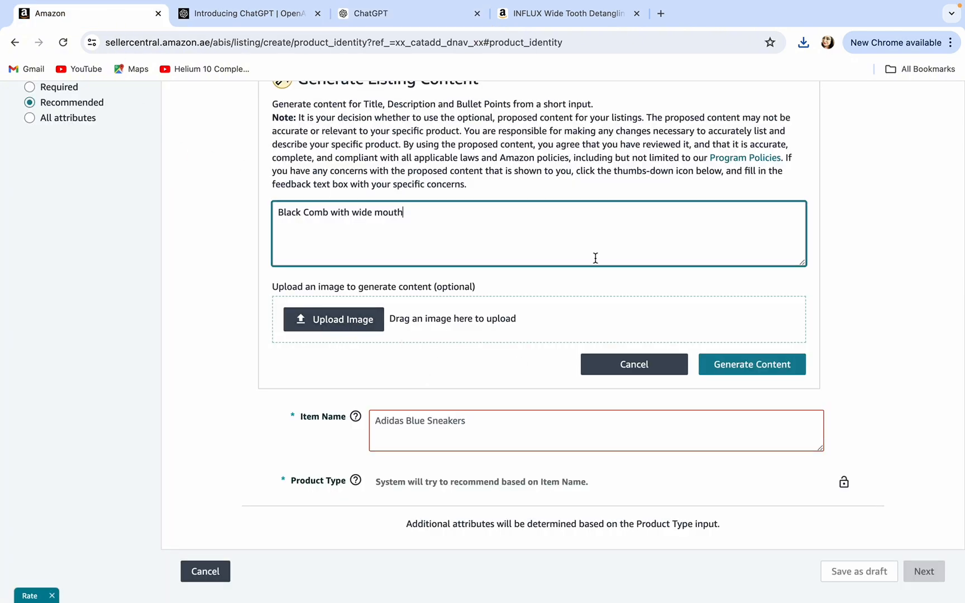
scroll(595, 259, "up", 3)
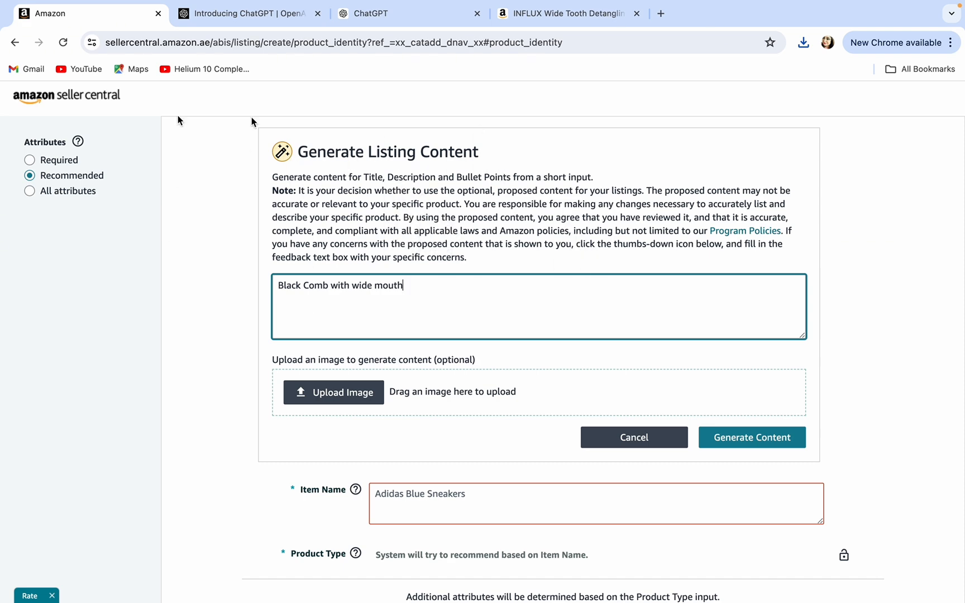
left_click(327, 392)
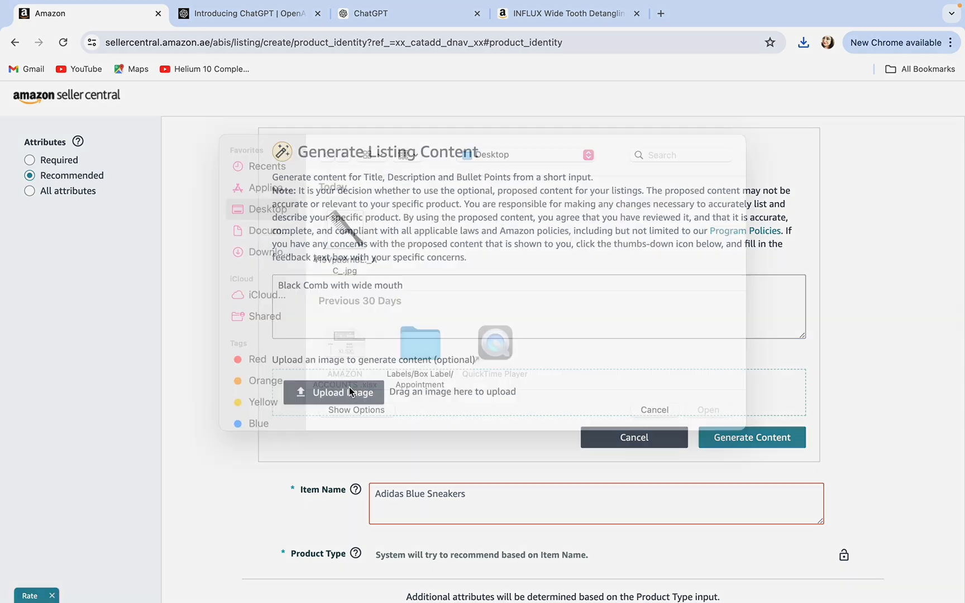
left_click(349, 249)
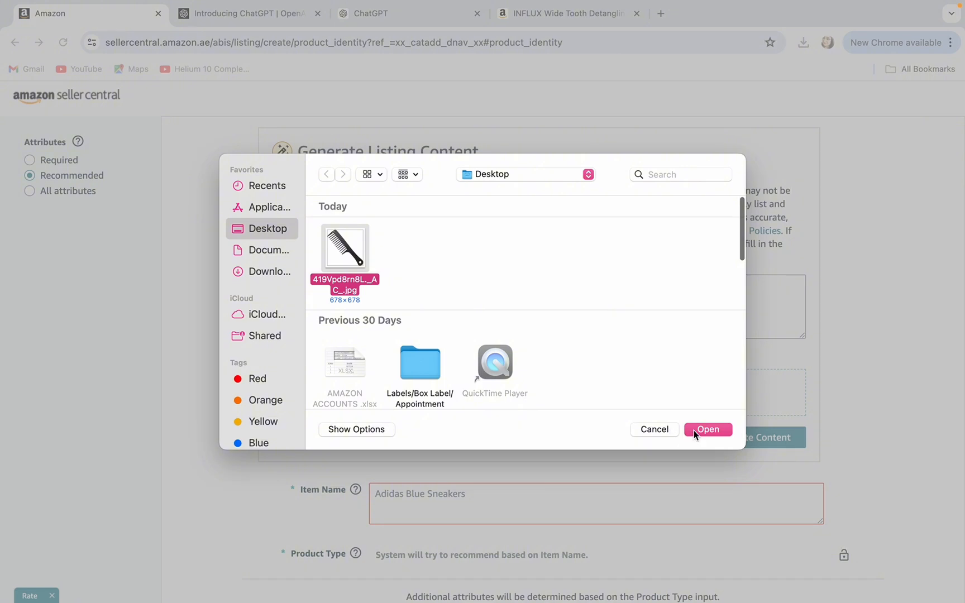
left_click(694, 430)
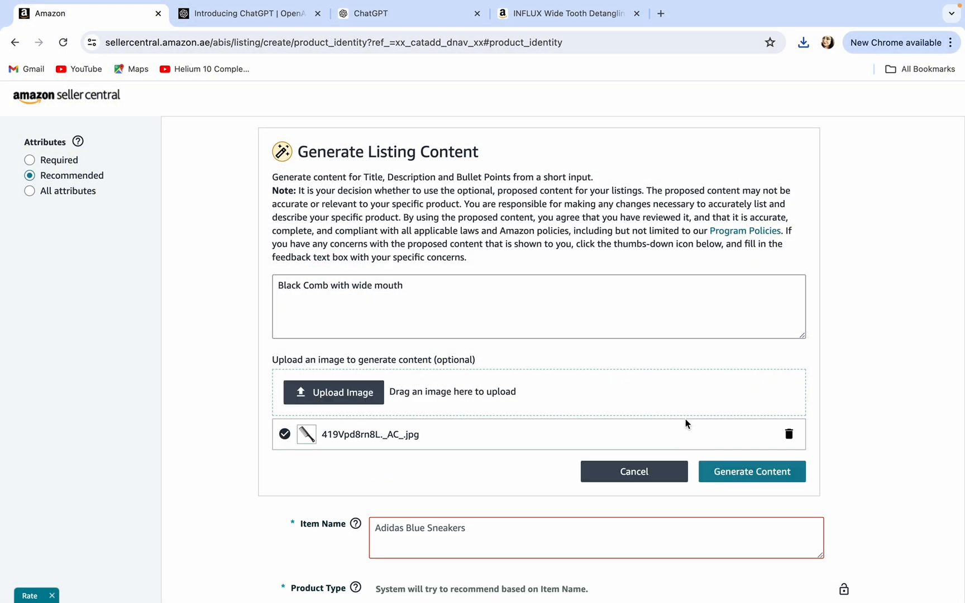
scroll(685, 419, "down", 3)
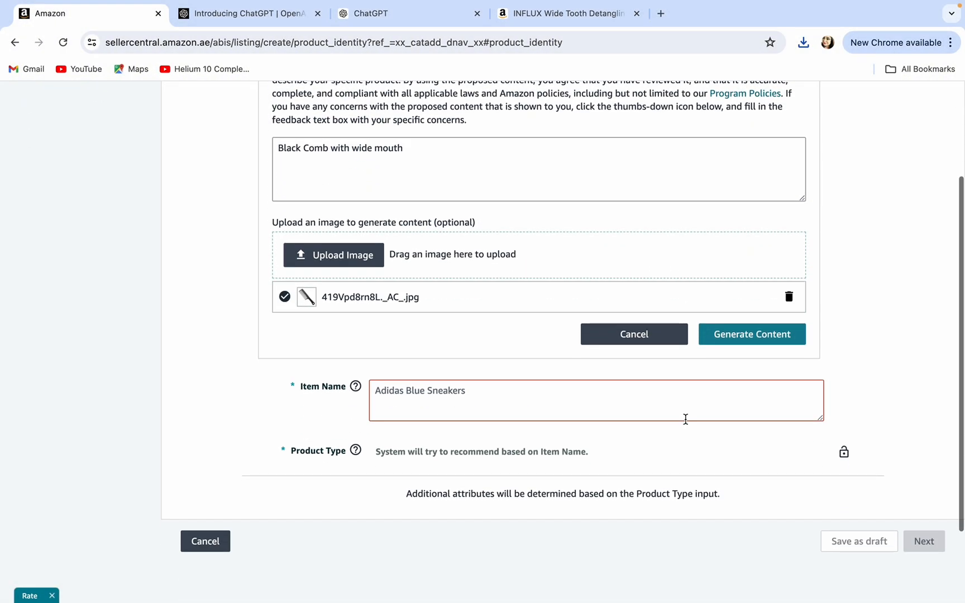
left_click(737, 338)
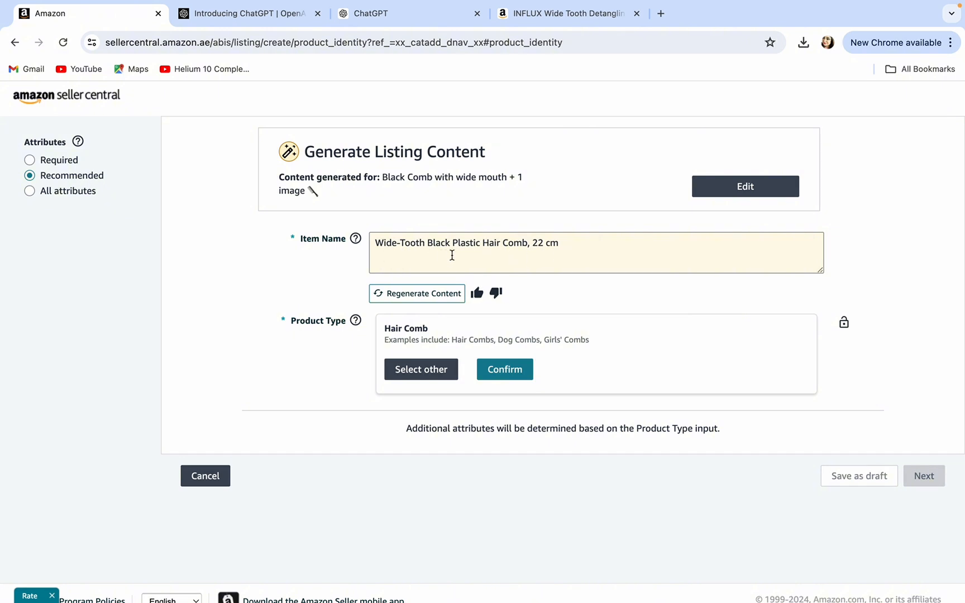
Change the item name to "Wide-Tooth Black Plastic Hair Comb 15 cm" and confirm Hair Comb as the product type
left_click(568, 243)
key("BackSpace")
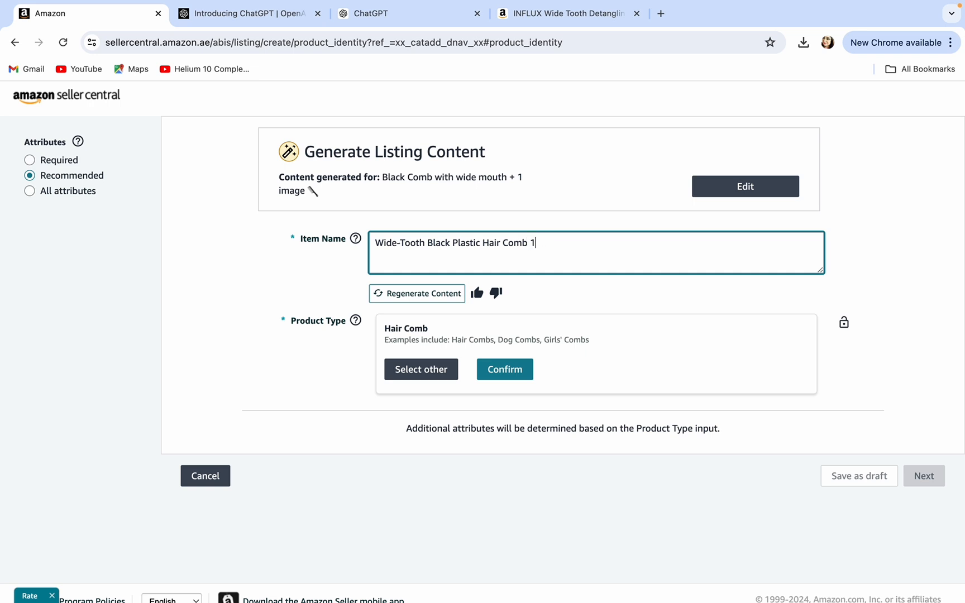
type("15 cm")
scroll(540, 272, "down", 1)
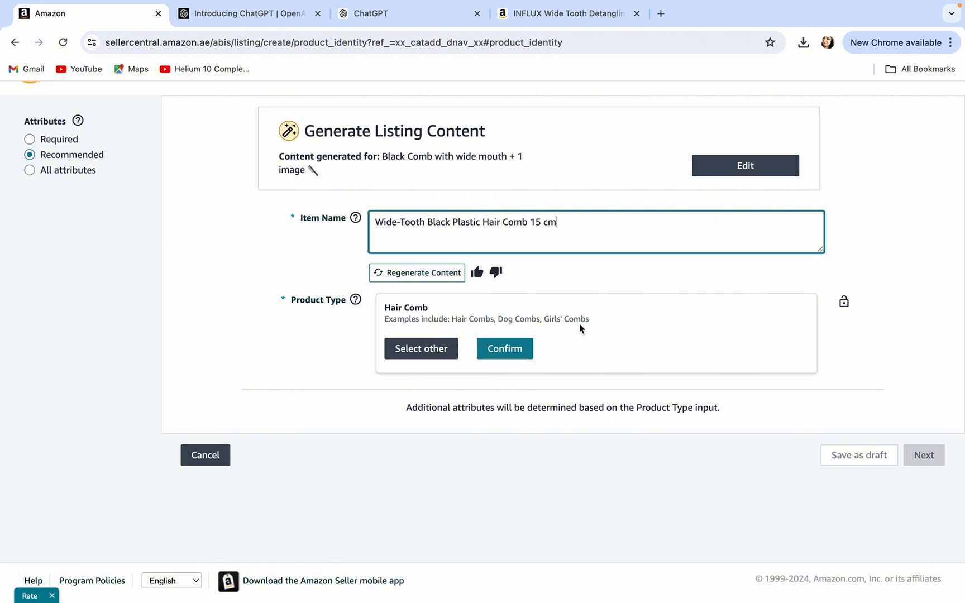
left_click(514, 349)
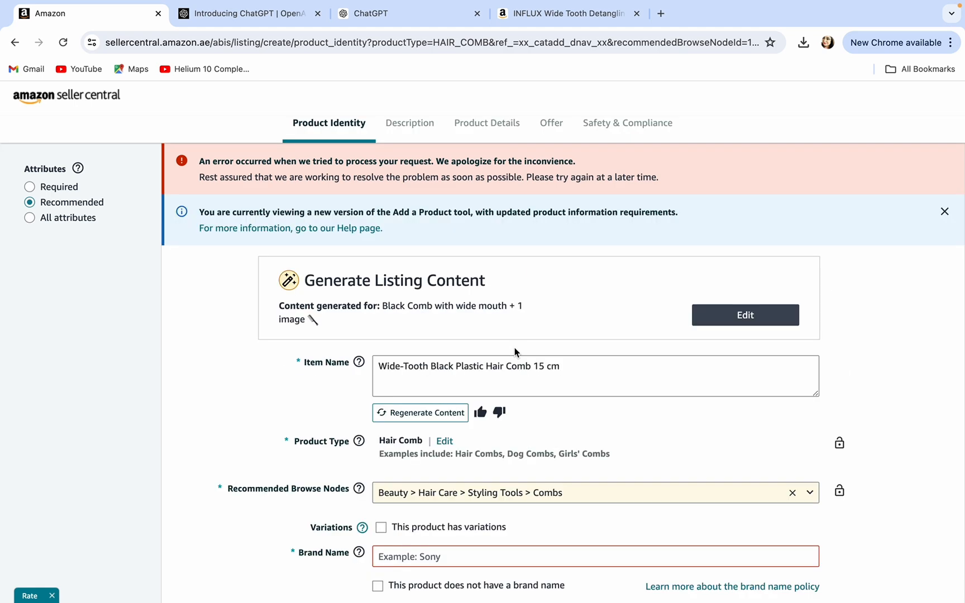
Mark the product as having no brand name and no product ID, and continue to the Description section
scroll(514, 347, "down", 5)
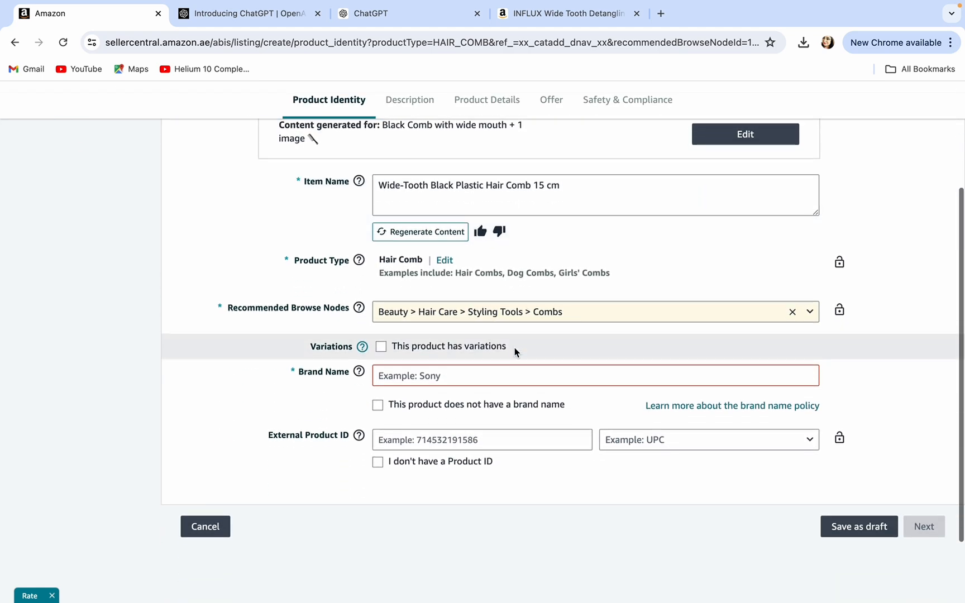
left_click(378, 396)
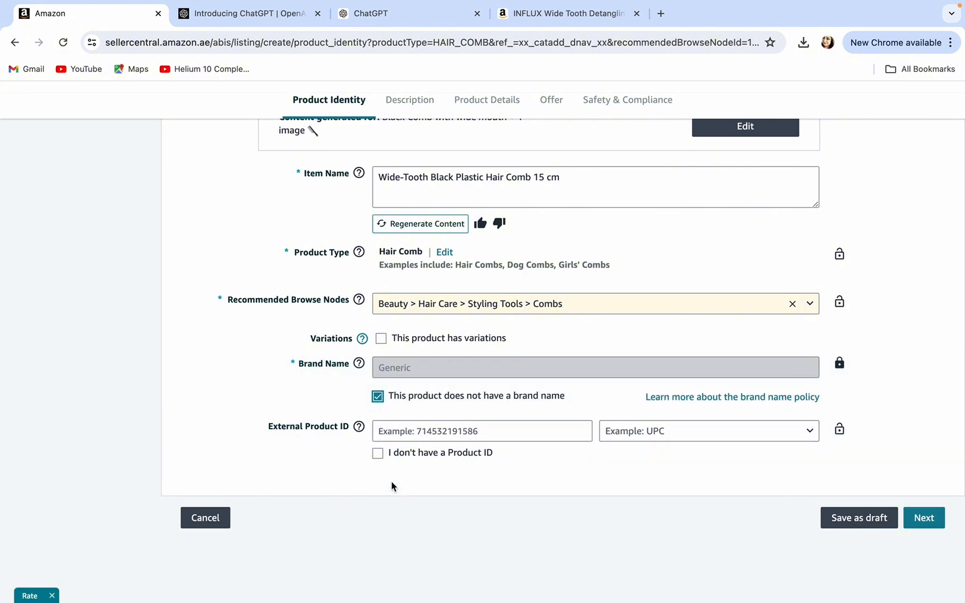
left_click(379, 455)
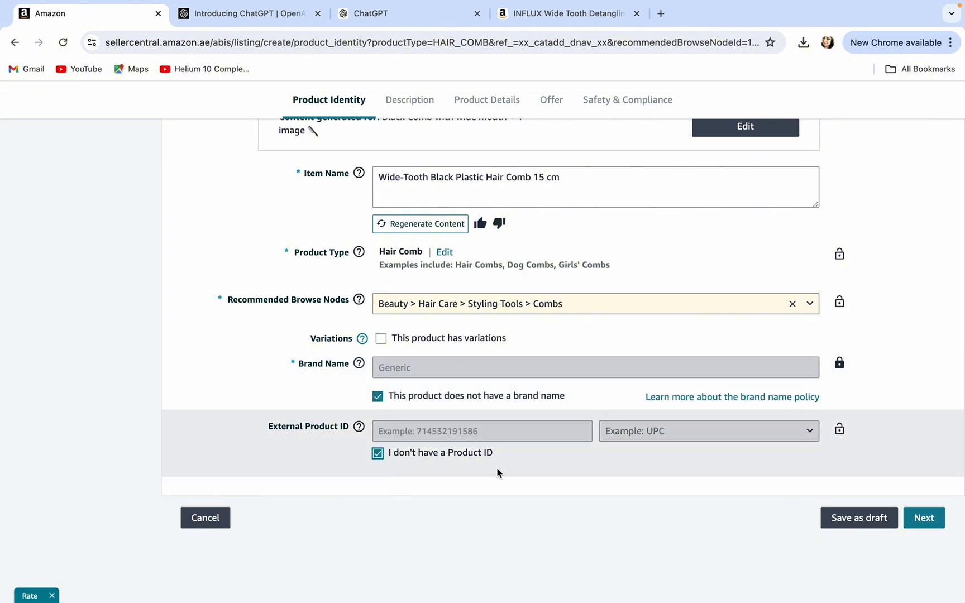
scroll(525, 489, "down", 3)
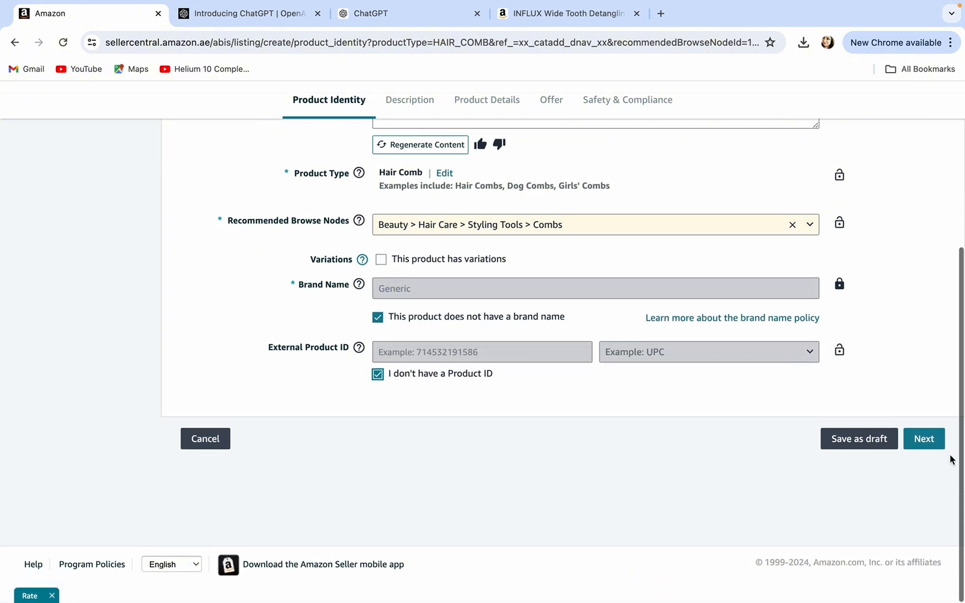
left_click(924, 439)
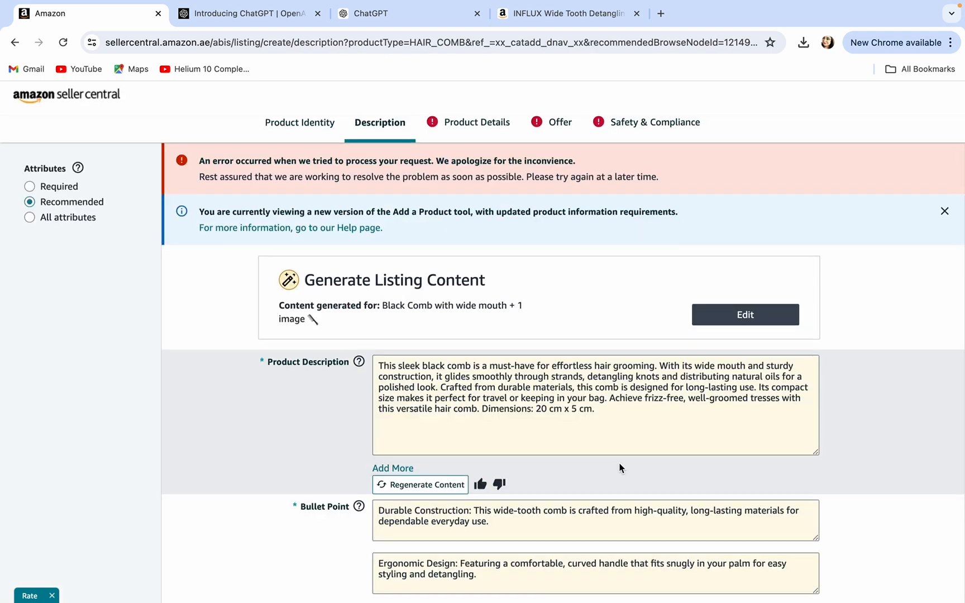
Review the generated product description, bullet points and main image in the Description section
scroll(620, 468, "down", 4)
scroll(619, 464, "up", 2)
scroll(619, 463, "up", 2)
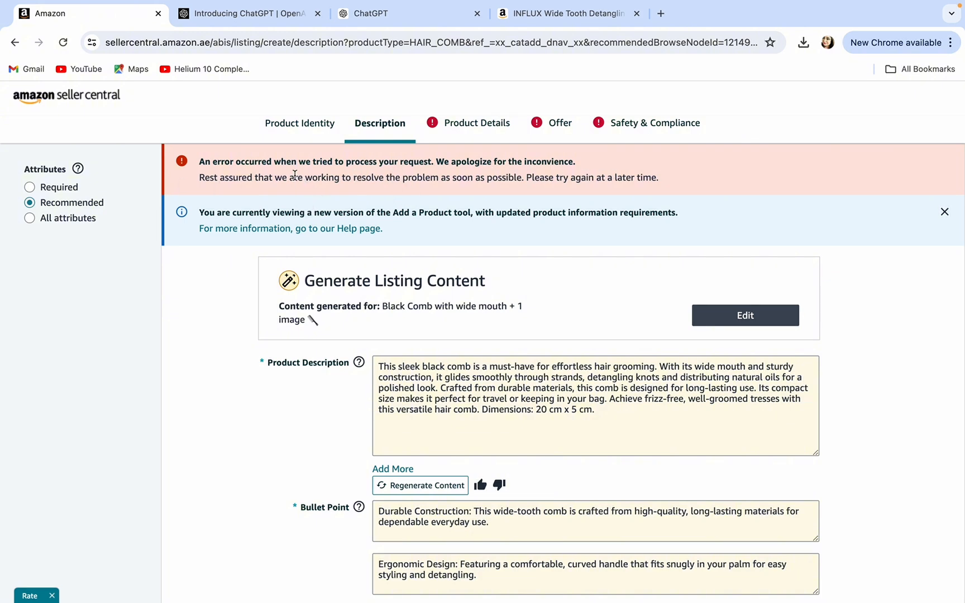
scroll(513, 316, "down", 5)
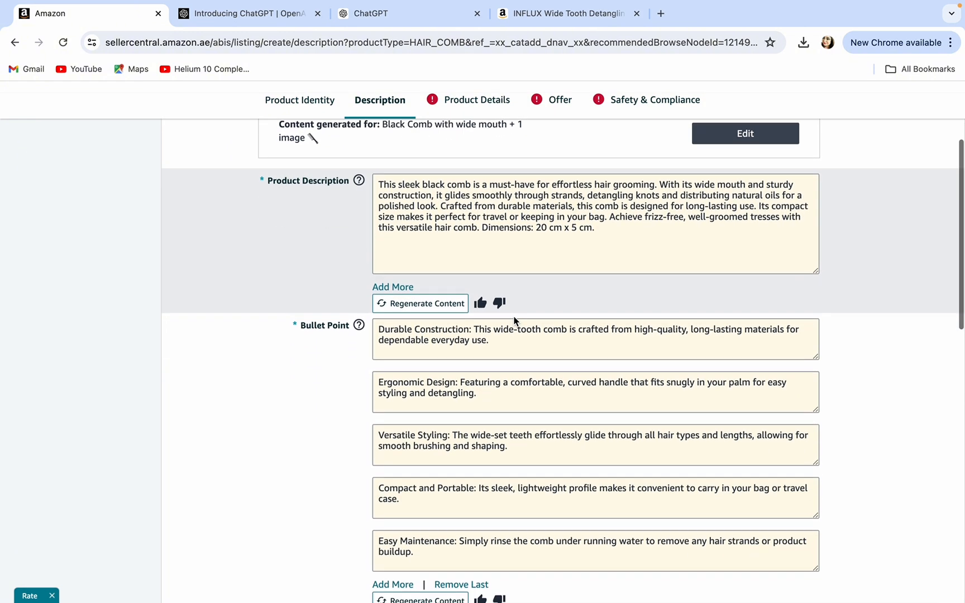
scroll(514, 316, "up", 2)
scroll(514, 316, "down", 10)
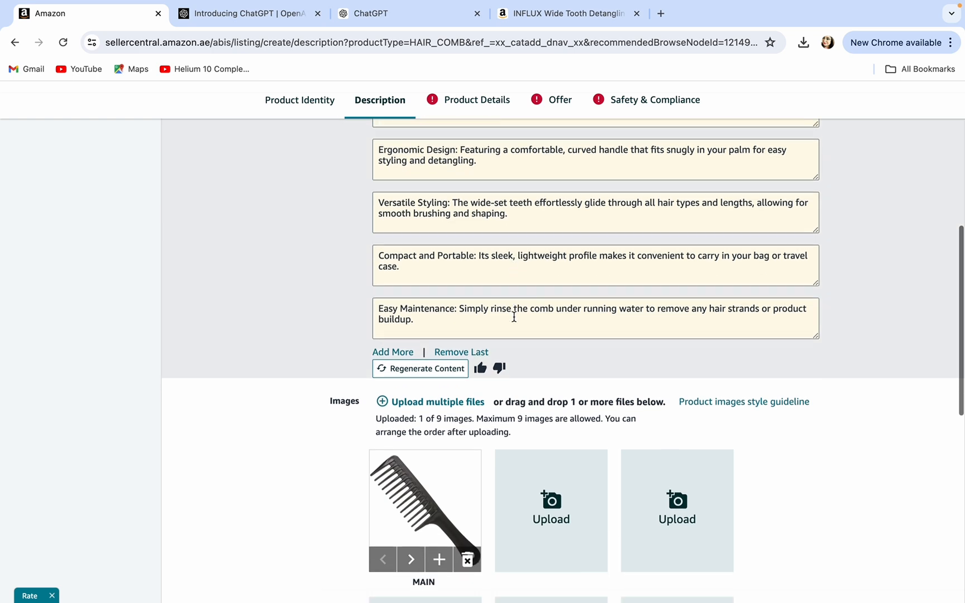
scroll(513, 316, "down", 5)
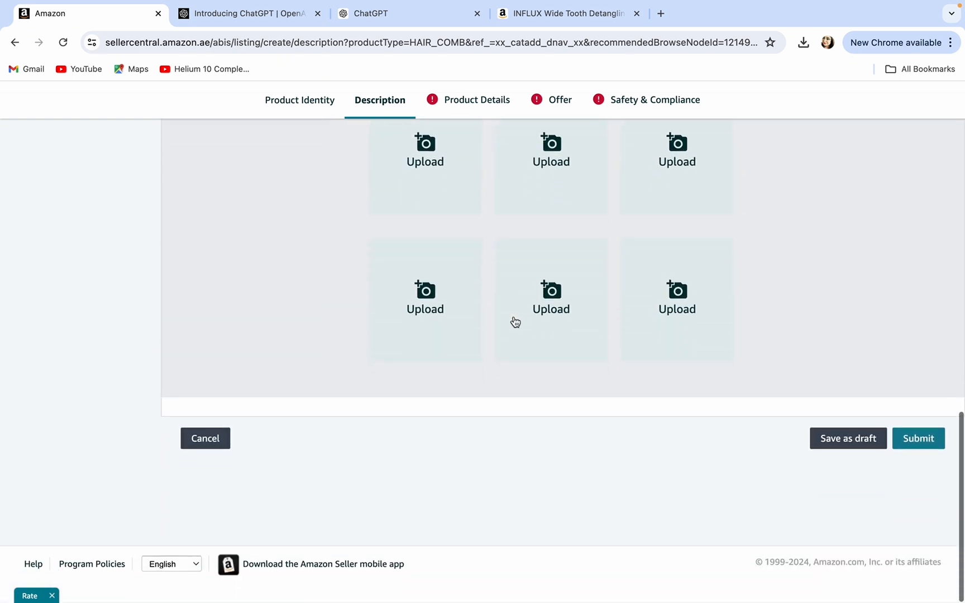
scroll(450, 368, "up", 13)
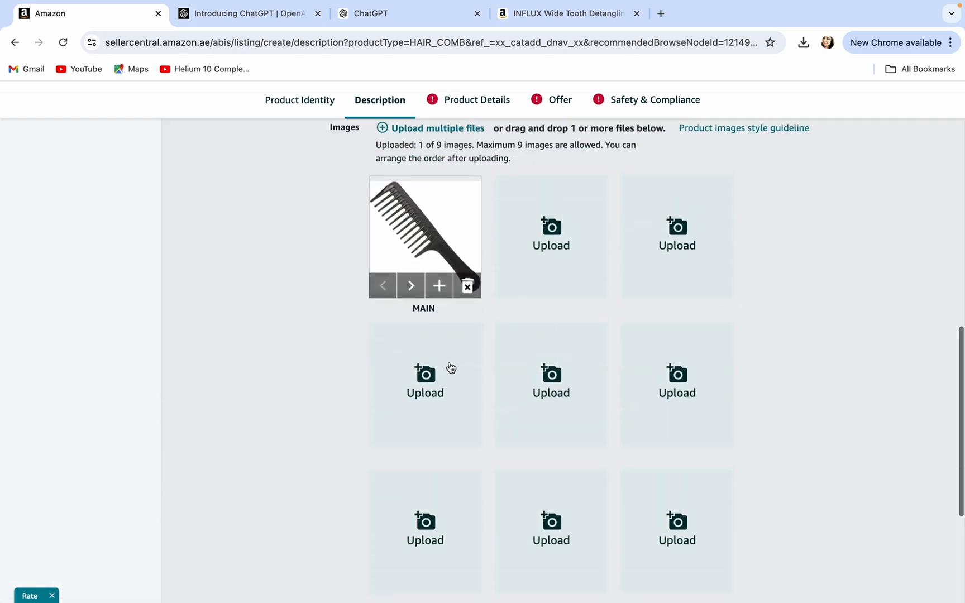
scroll(450, 362, "up", 2)
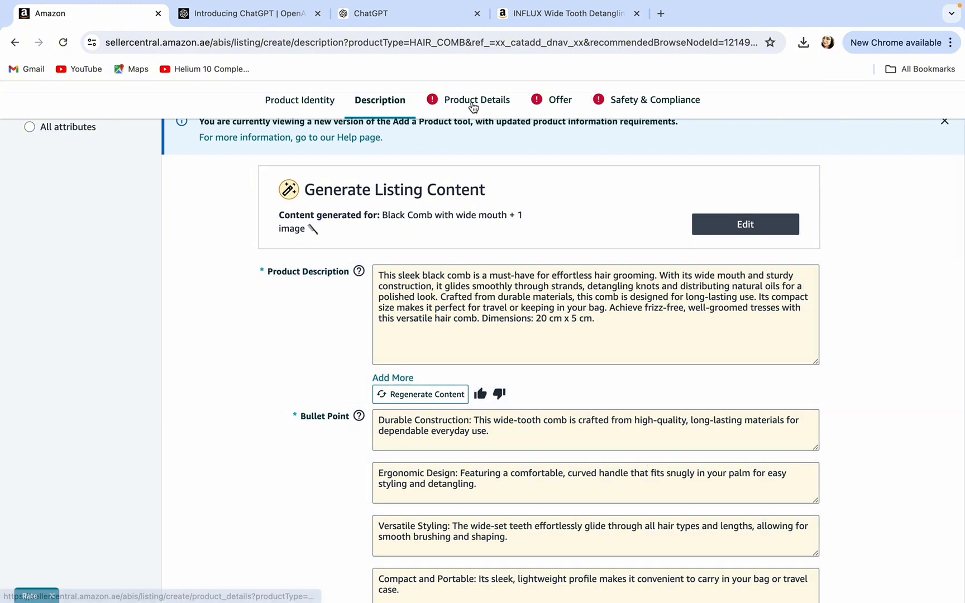
In the Product Details section, set the target audience keyword to Girls and the manufacturer to "china"
left_click(472, 101)
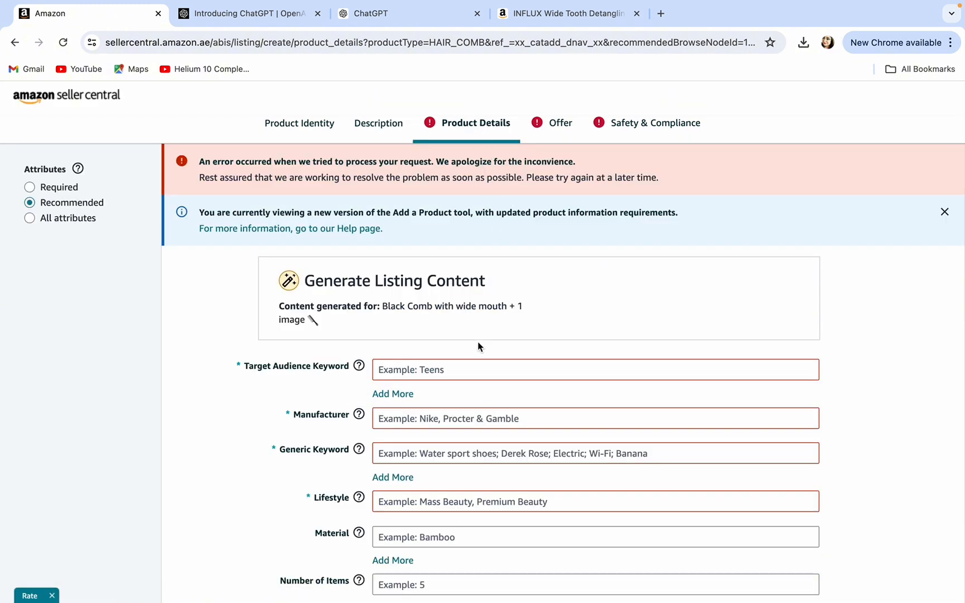
scroll(488, 293, "down", 3)
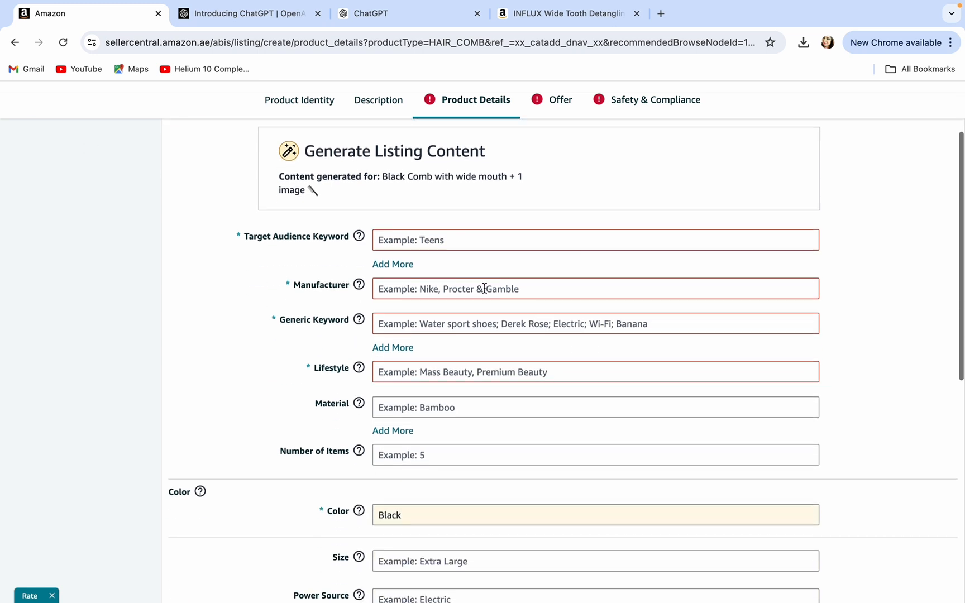
left_click(396, 243)
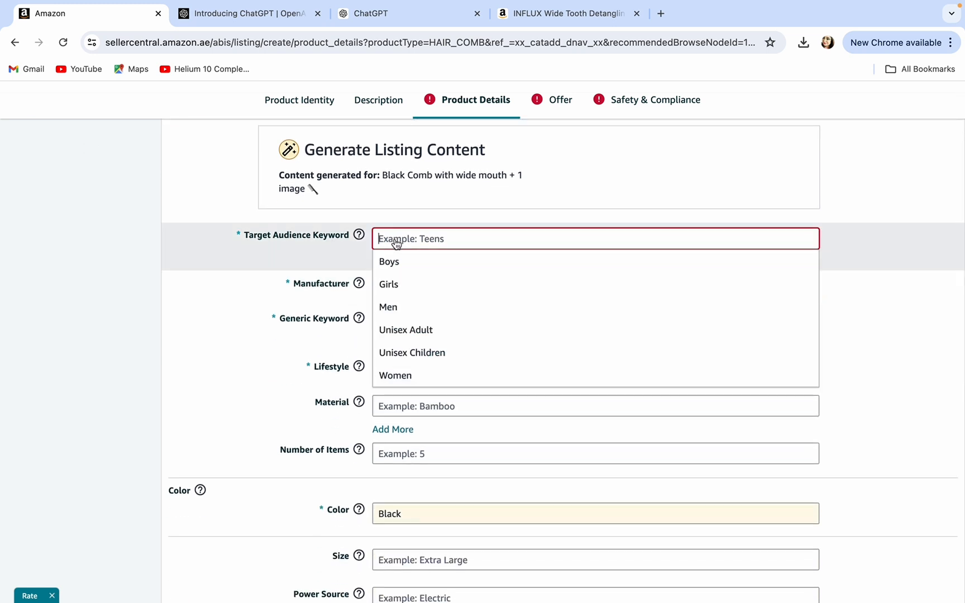
left_click(389, 286)
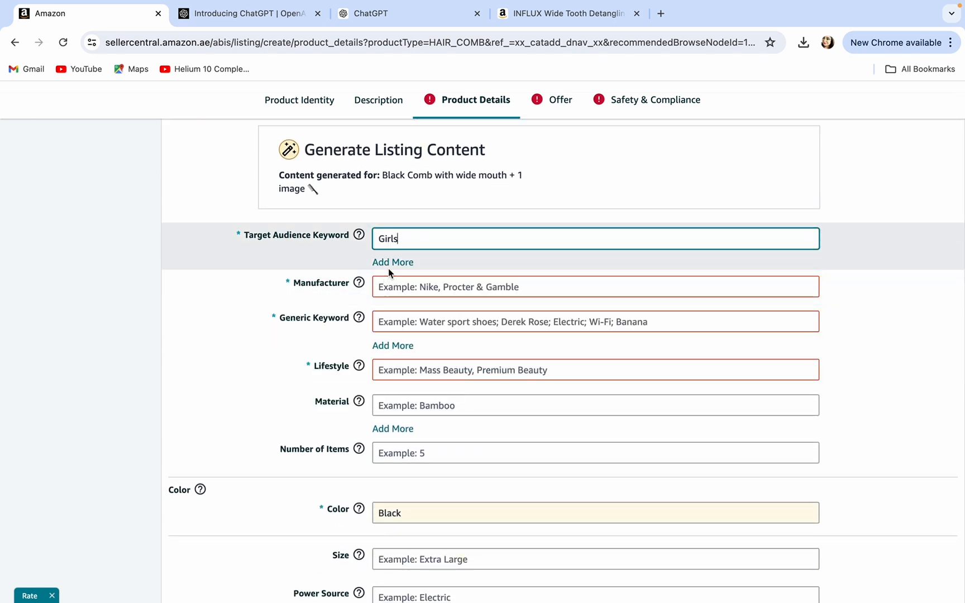
left_click(407, 286)
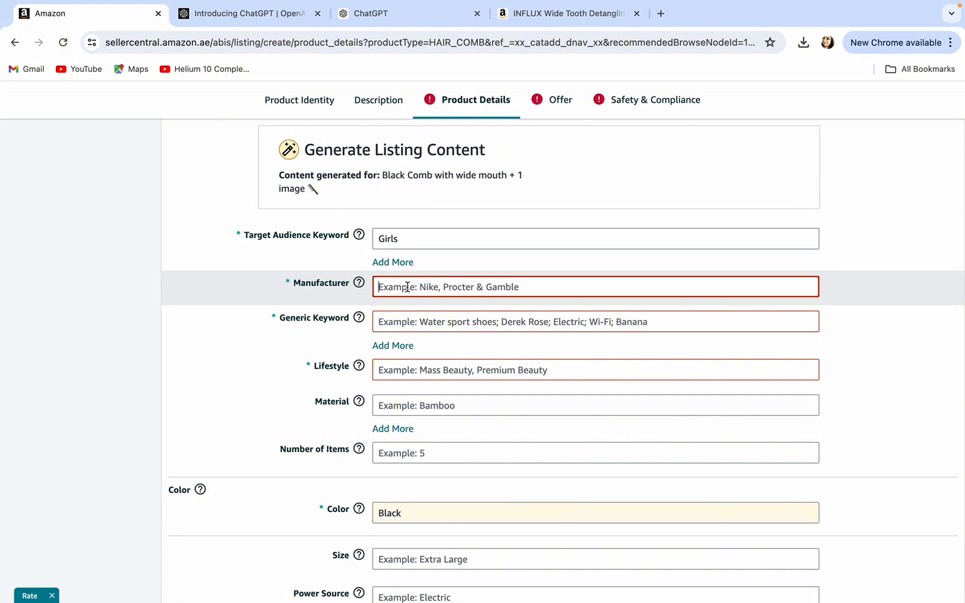
type("china")
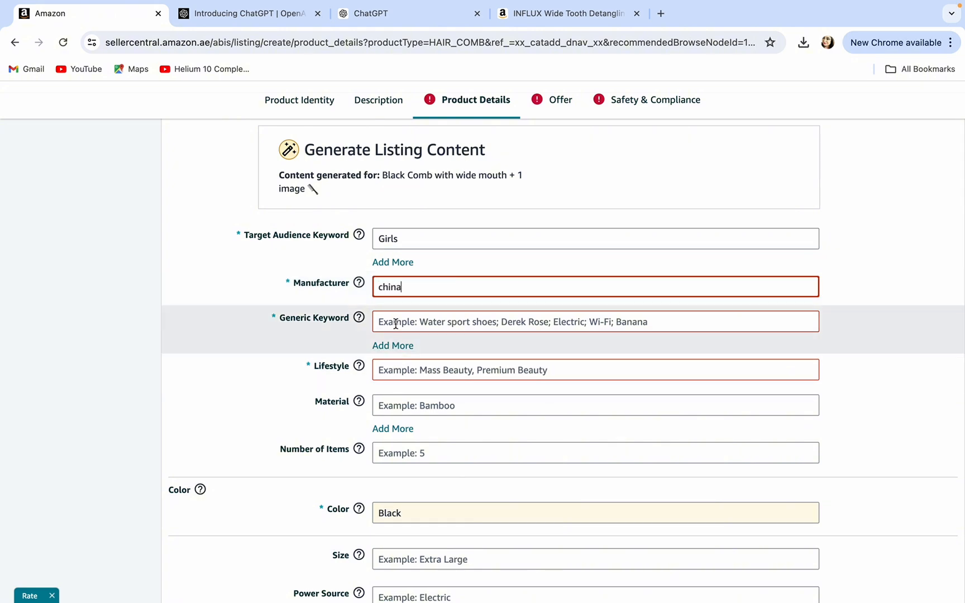
Copy the comma-separated comb keywords from the ChatGPT conversation into the listing's Generic Keyword field in Seller Central
mouse_move(339, 316)
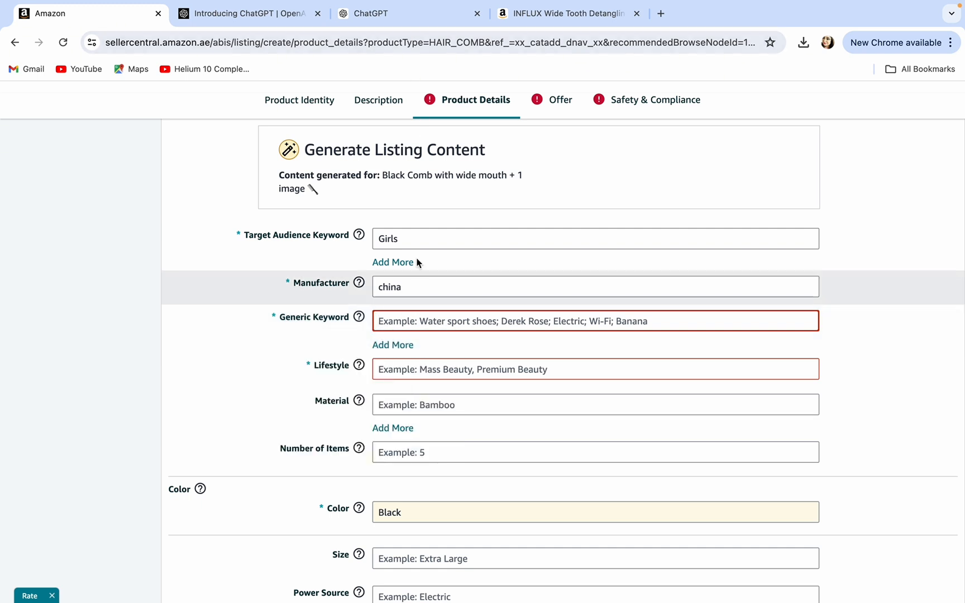
left_click(469, 320)
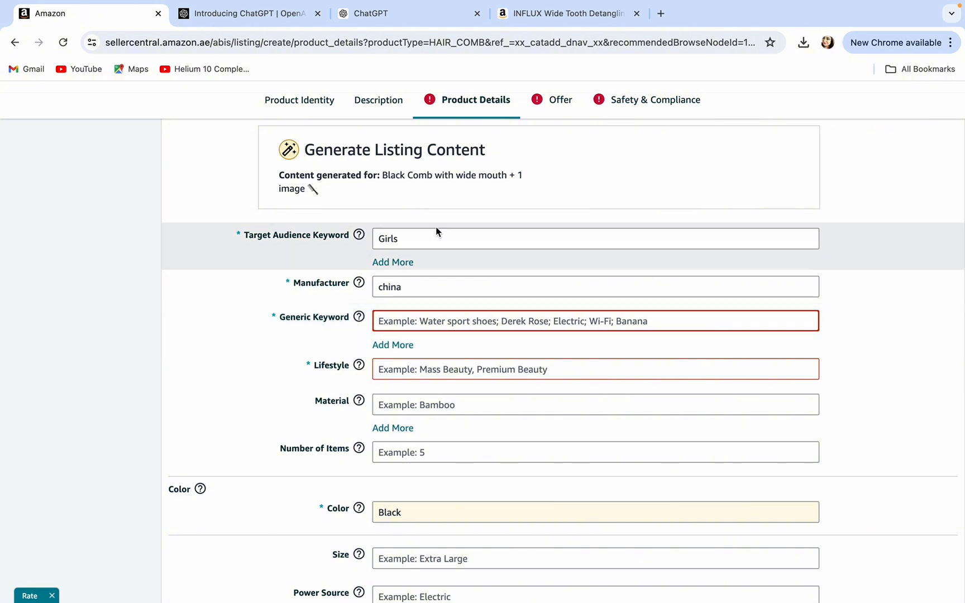
left_click(411, 15)
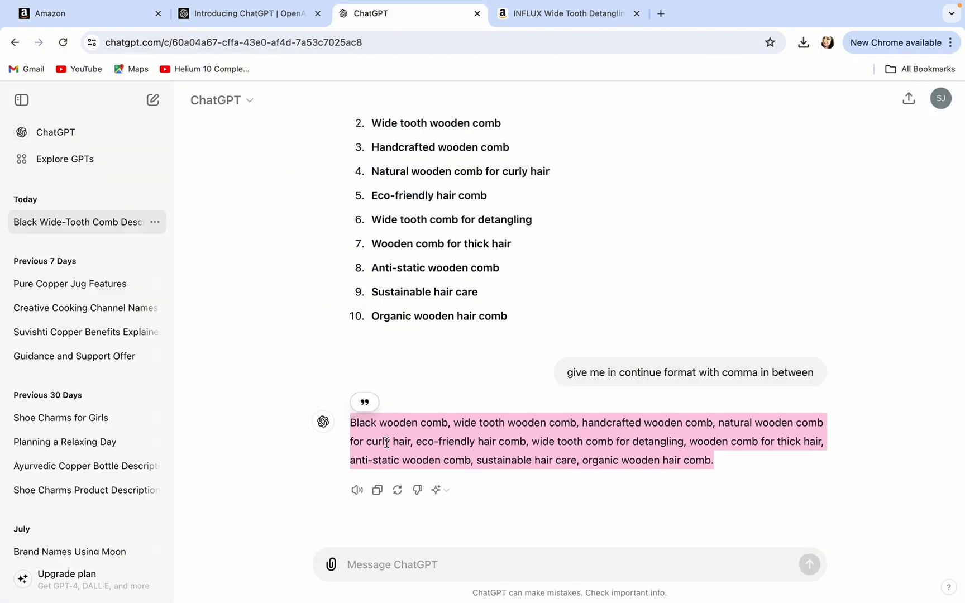
right_click(485, 443)
left_click(509, 451)
left_click(230, 18)
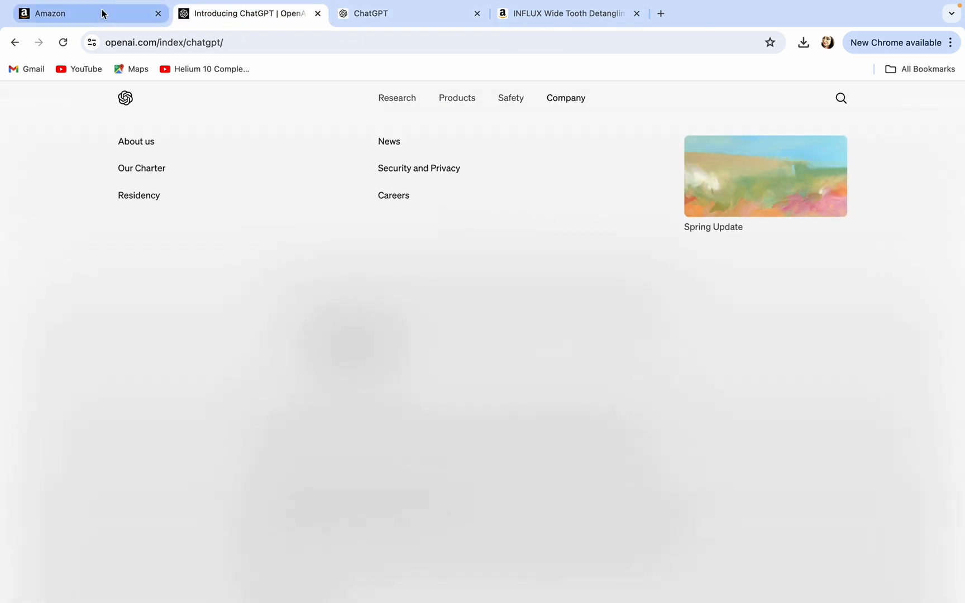
left_click(102, 13)
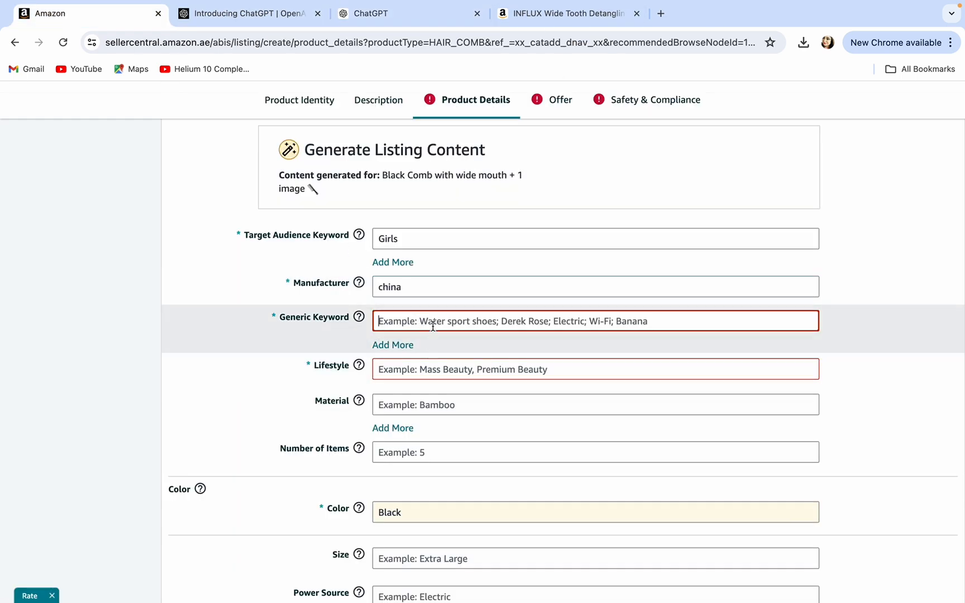
right_click(440, 325)
left_click(455, 439)
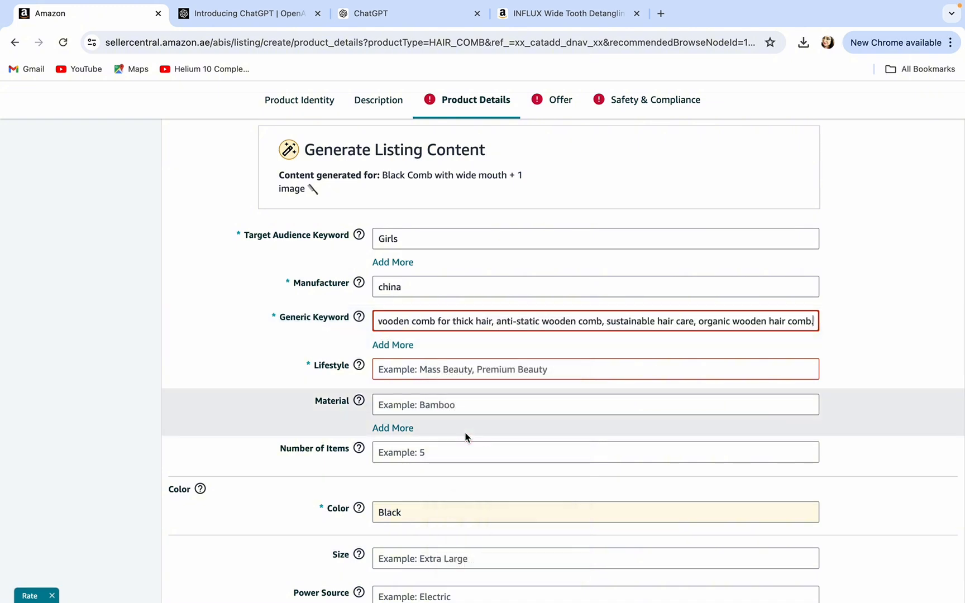
Set the comb's lifestyle to Mass Beauty and its material to Plastic
left_click(461, 369)
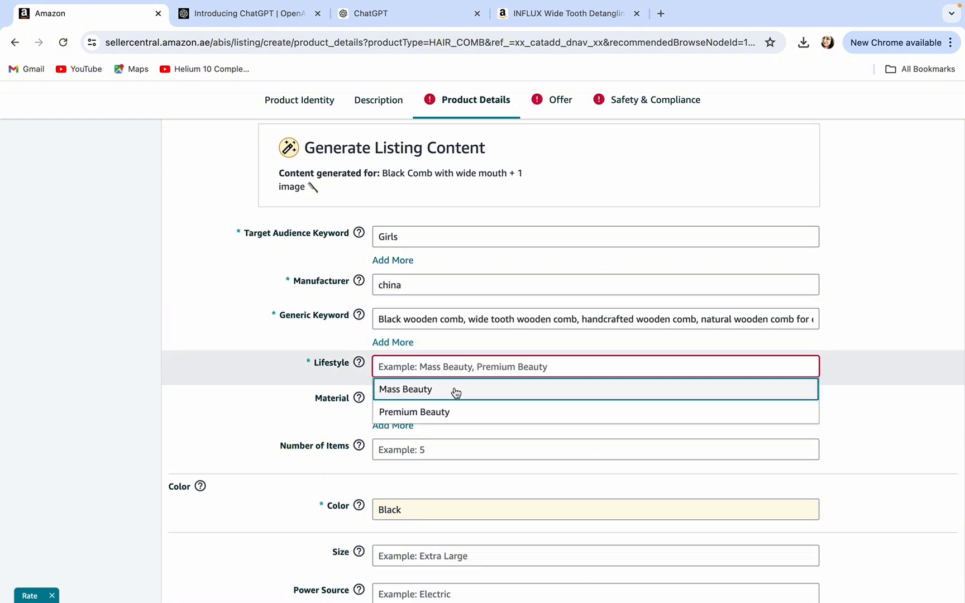
left_click(456, 389)
scroll(456, 393, "down", 3)
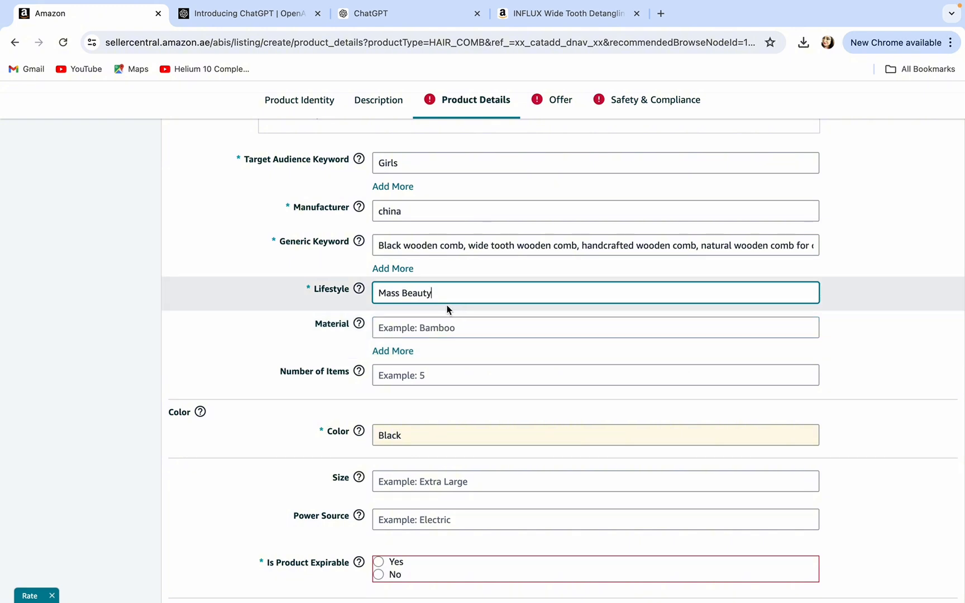
left_click(437, 330)
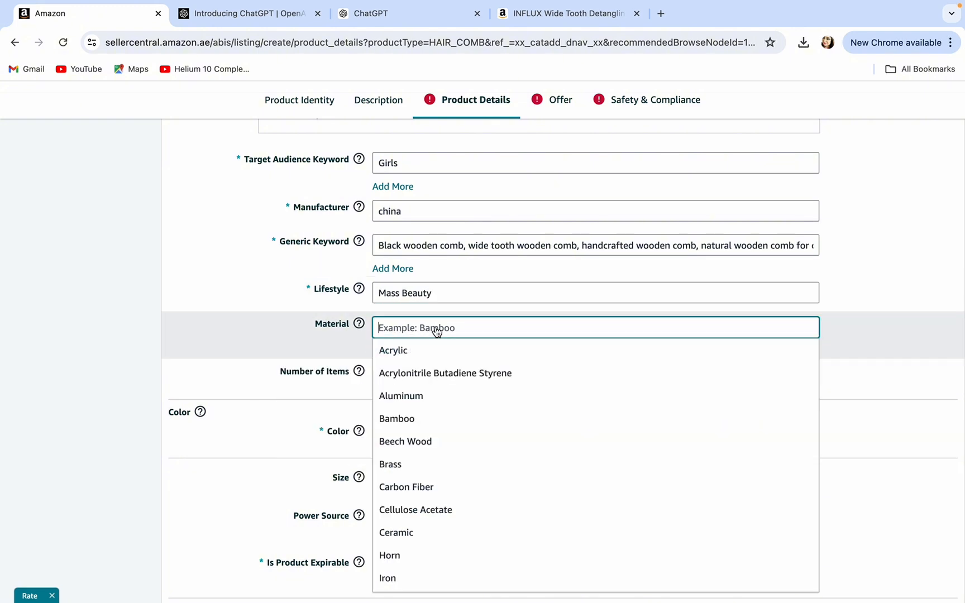
type("pla")
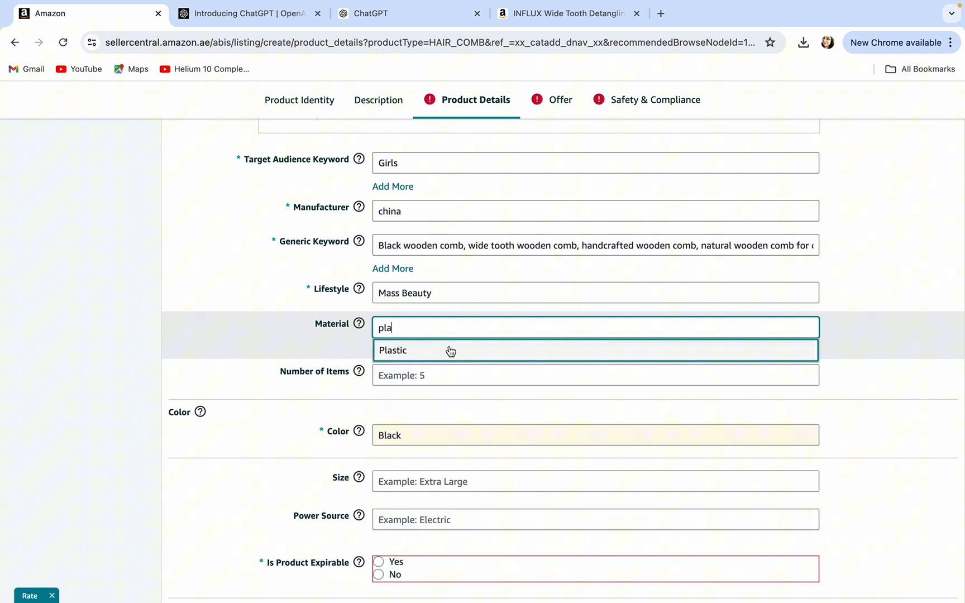
left_click(450, 351)
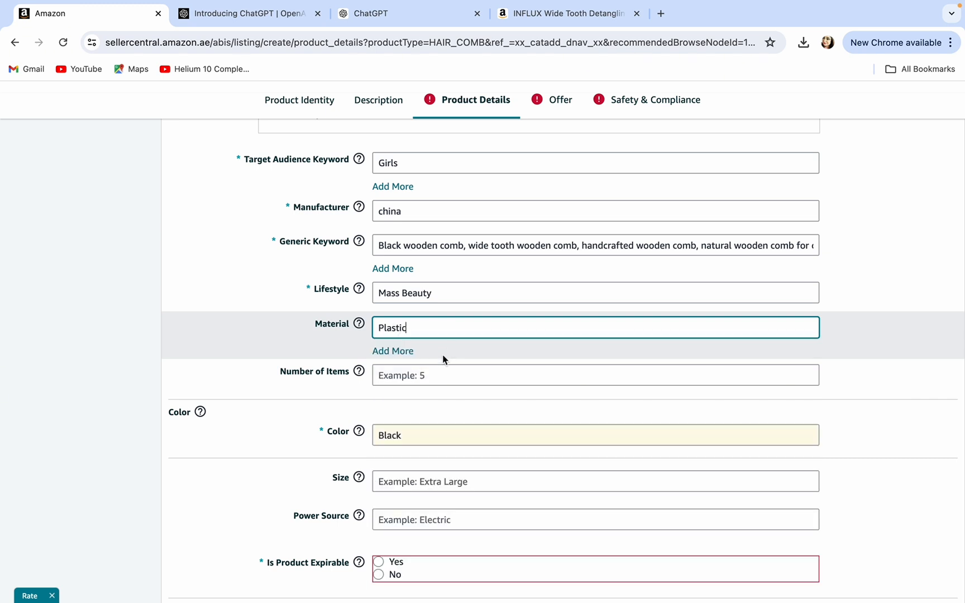
Set the number of items to 1 and mark the product as not expirable
left_click(431, 379)
type("1")
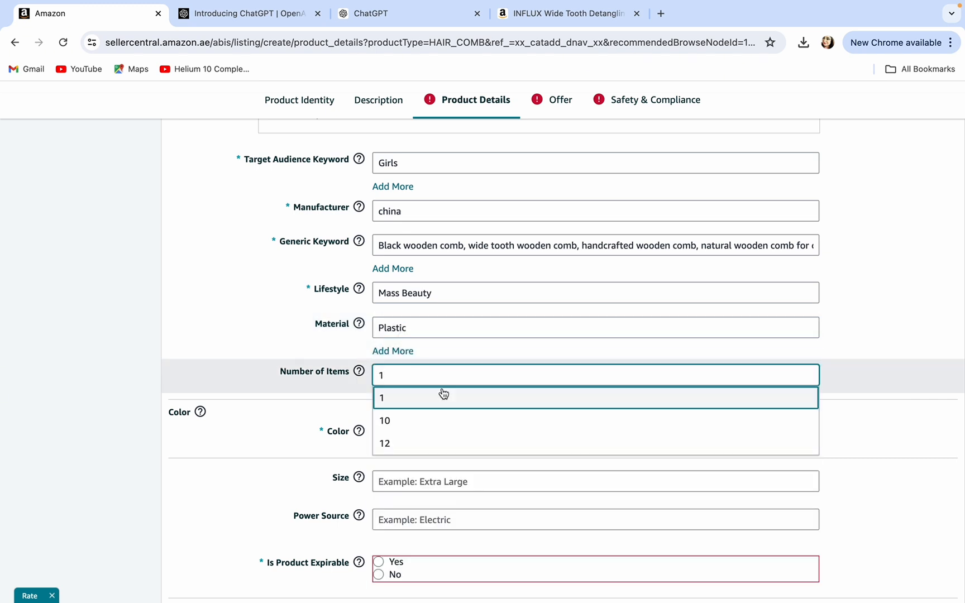
scroll(442, 392, "down", 1)
left_click(438, 409)
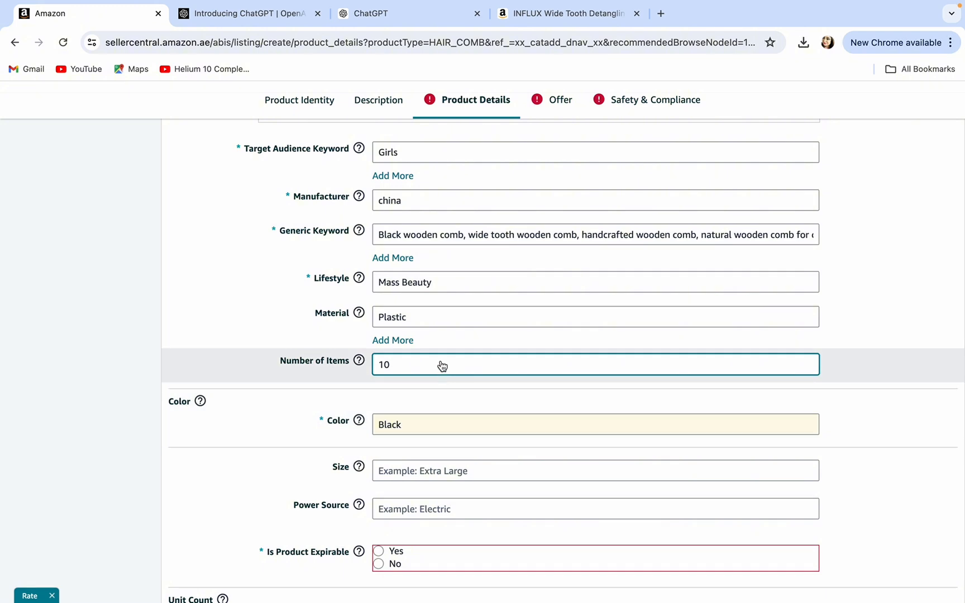
left_click(442, 365)
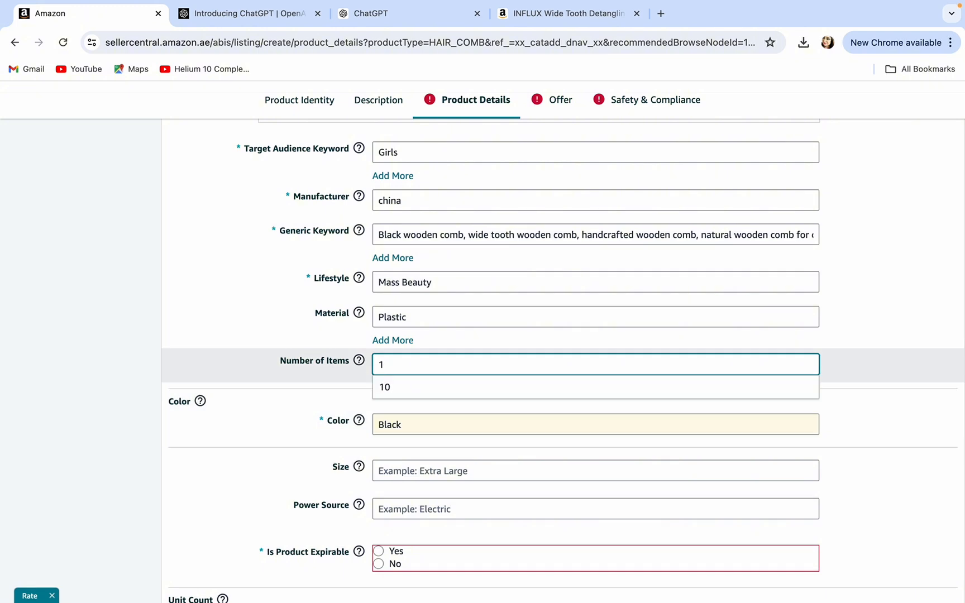
left_click(440, 386)
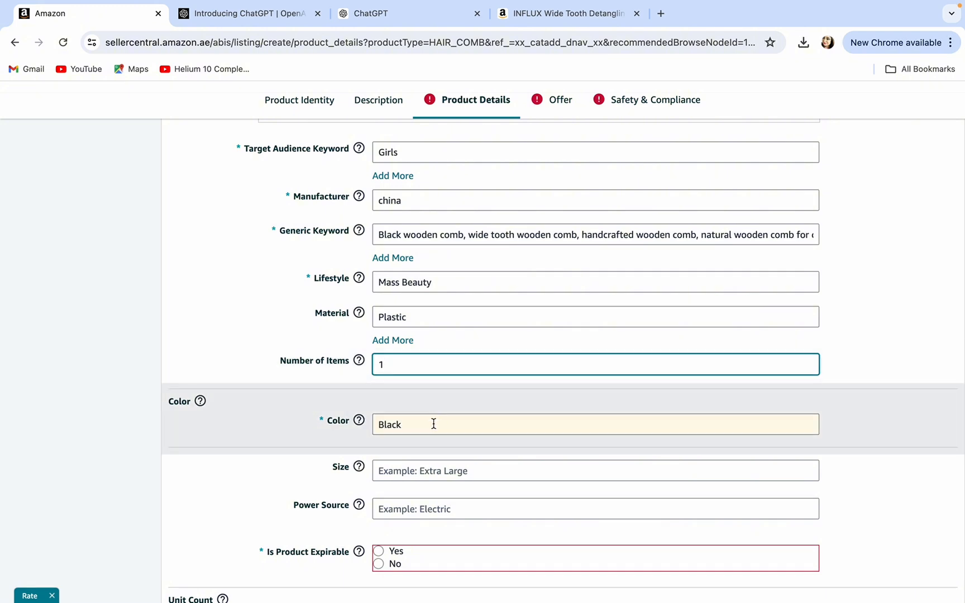
scroll(437, 441, "down", 3)
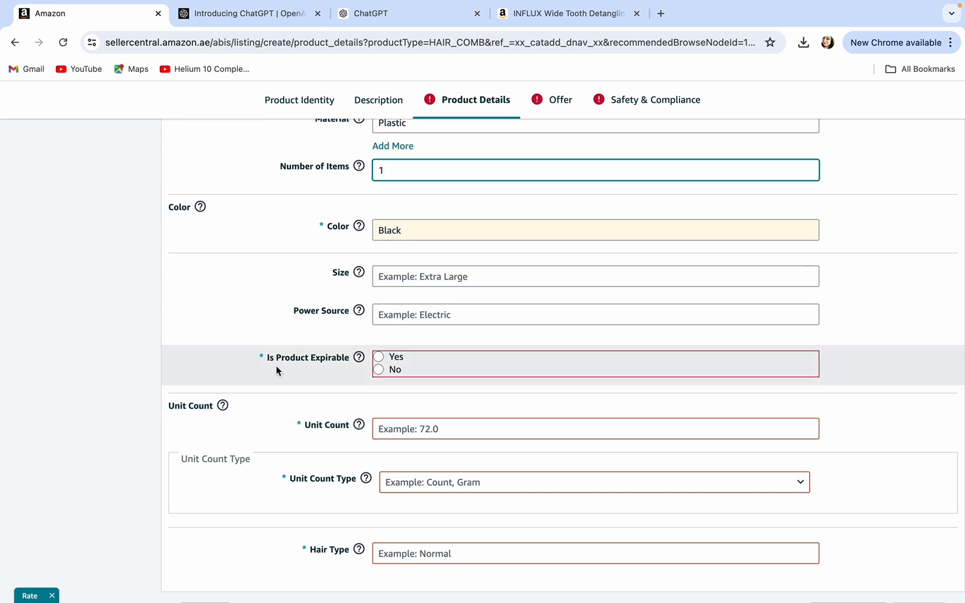
left_click(379, 369)
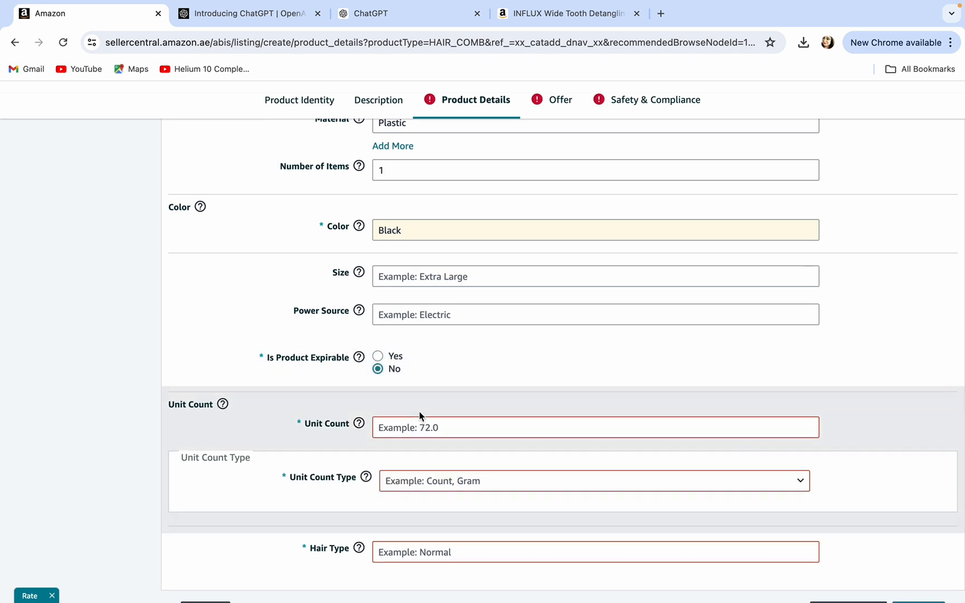
Set the unit count to 1 with gram as the unit count type, and the hair type to Normal
scroll(420, 415, "down", 2)
left_click(430, 337)
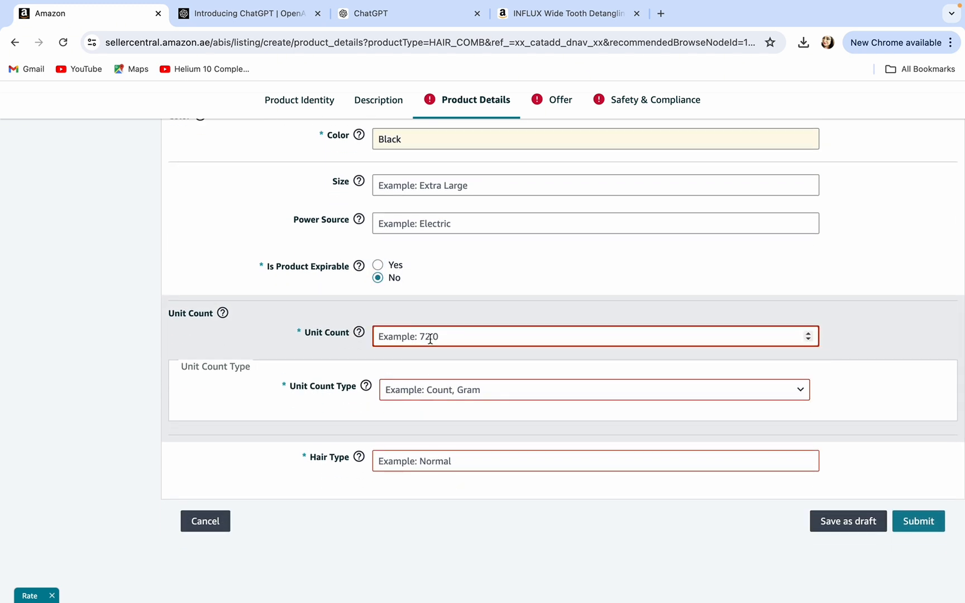
type("1")
left_click(429, 394)
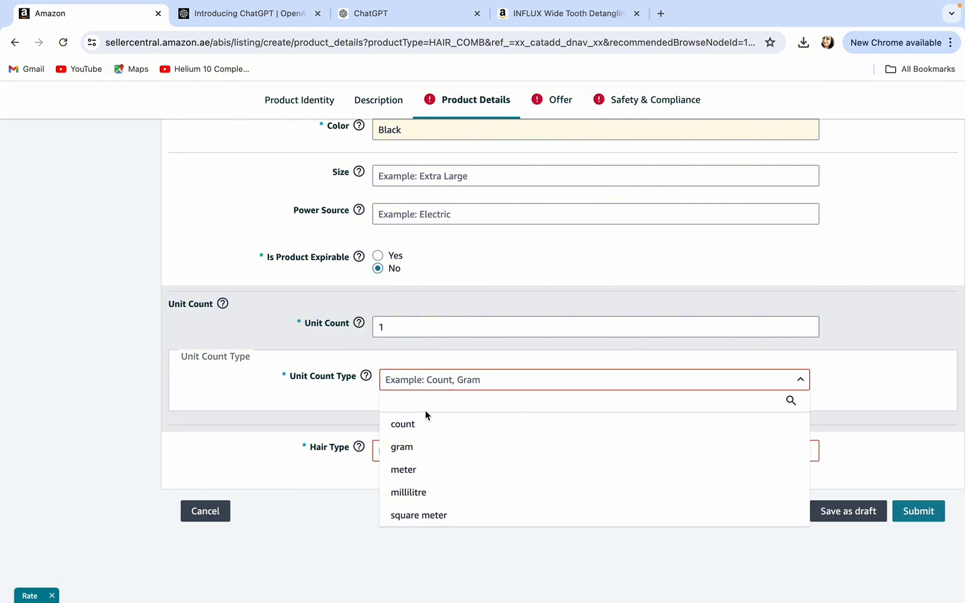
left_click(422, 449)
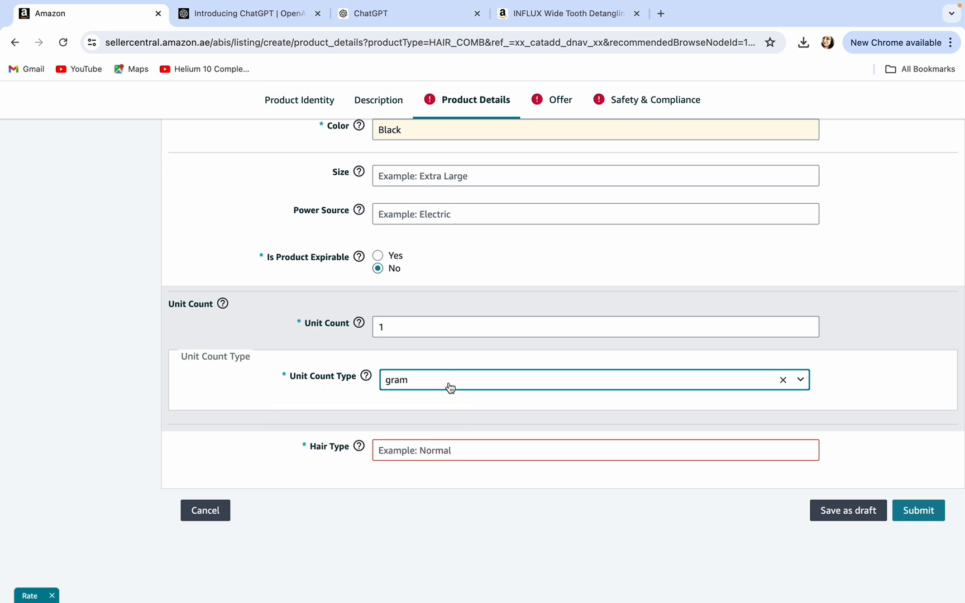
left_click(449, 452)
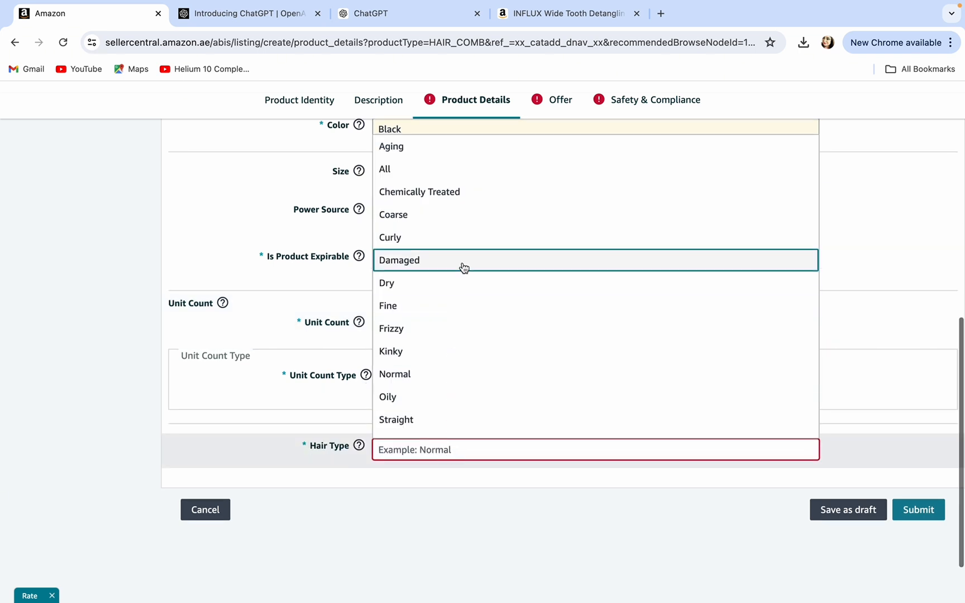
left_click(450, 374)
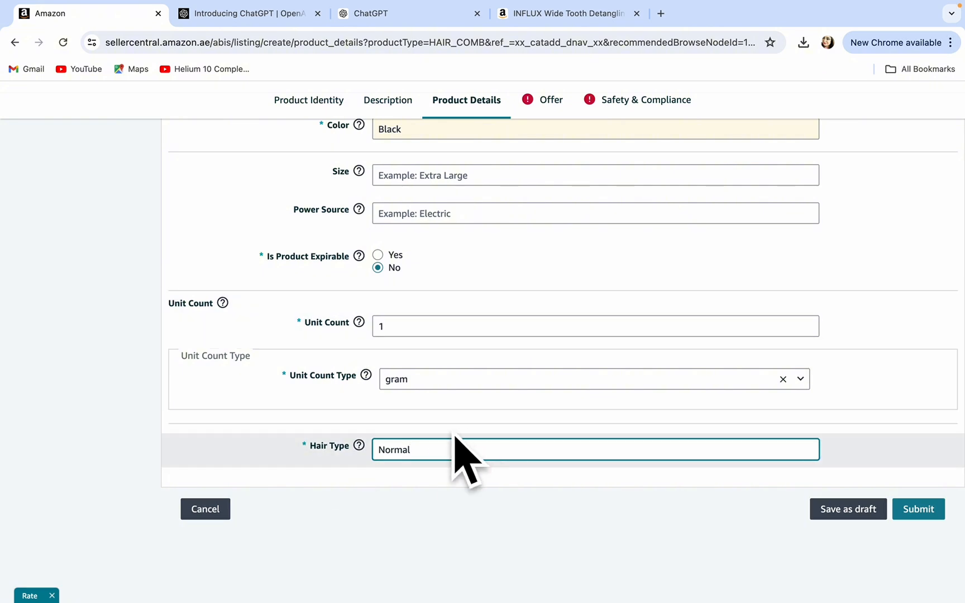
Fill in the Offer section with quantity 100, a price of AED 15 and the Merchant Fulfilled (Self Ship or Easy Ship) channel
left_click(554, 105)
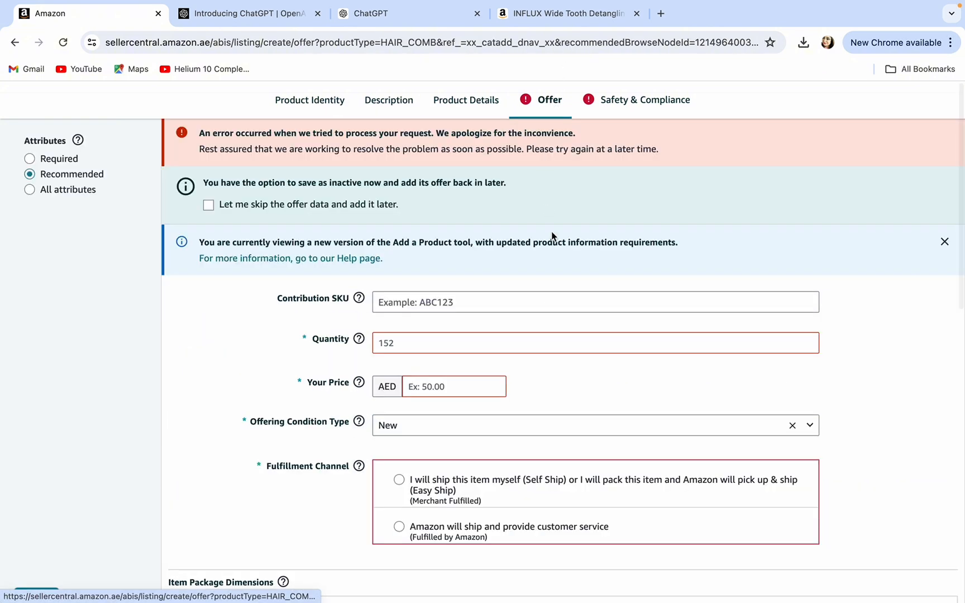
scroll(551, 234, "down", 3)
left_click(417, 257)
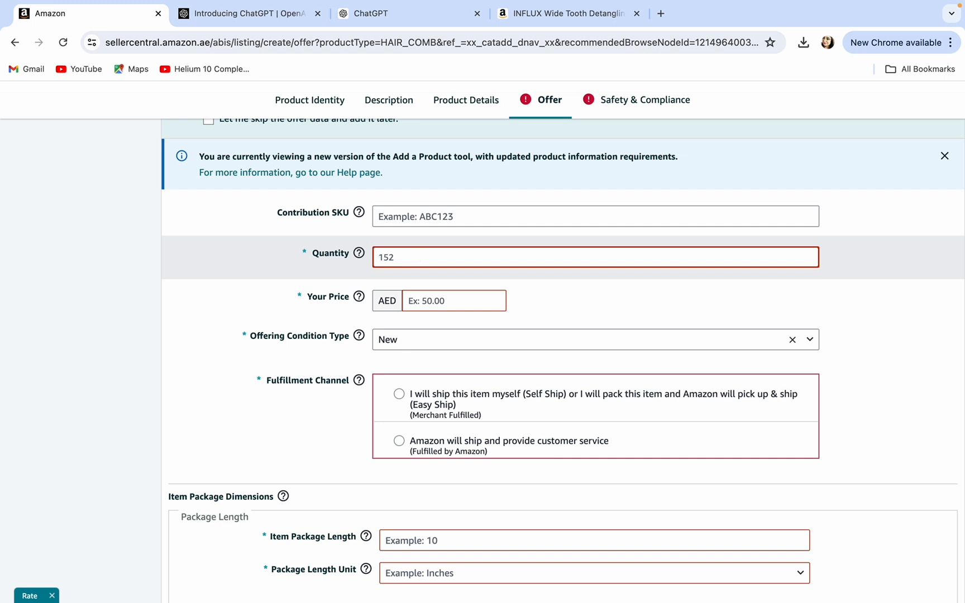
type("100")
left_click(427, 302)
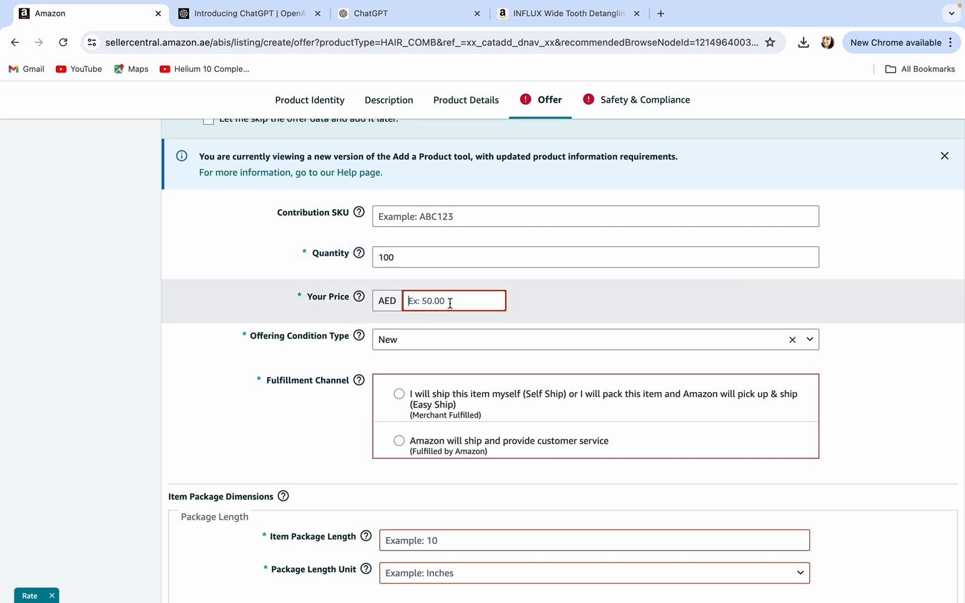
type("15")
scroll(469, 363, "down", 3)
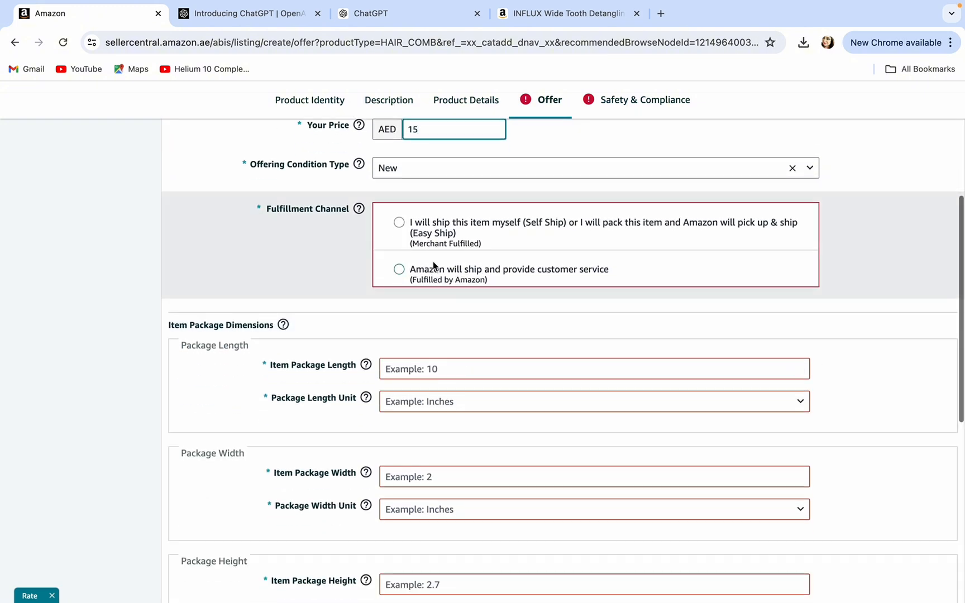
left_click(400, 223)
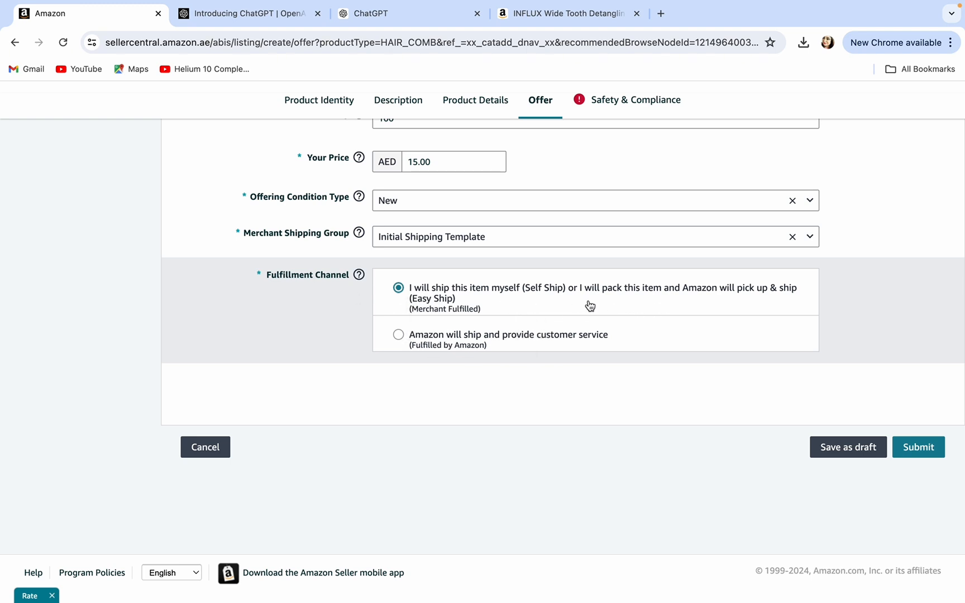
In the Safety & Compliance section, set the country of origin to China and the dangerous goods regulations to Not Applicable
left_click(659, 109)
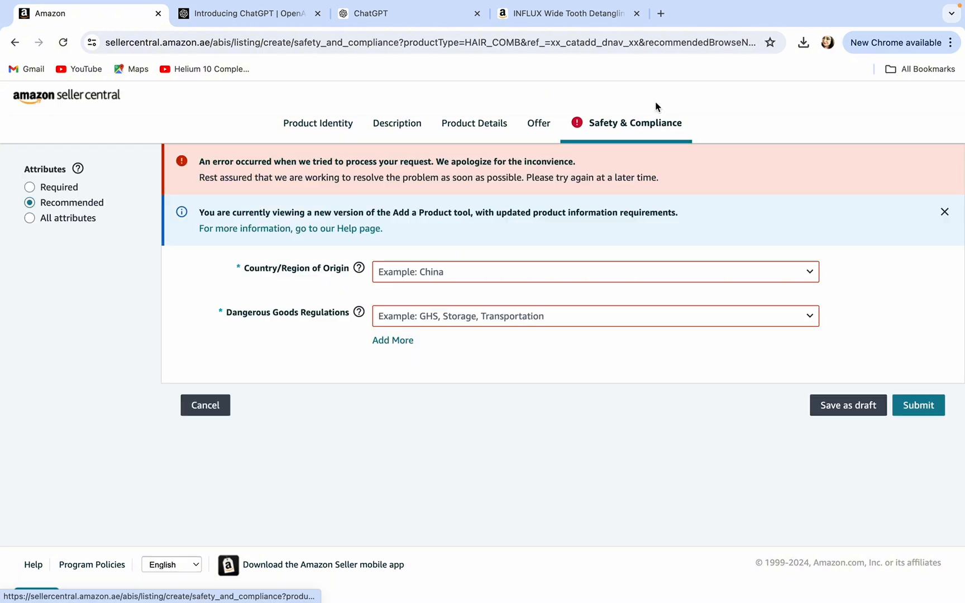
left_click(463, 274)
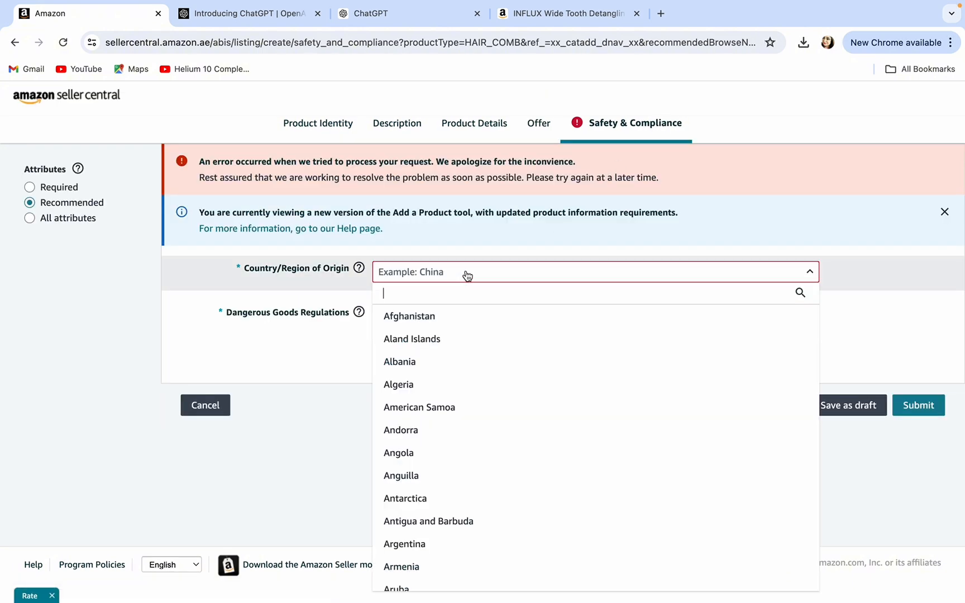
type("china")
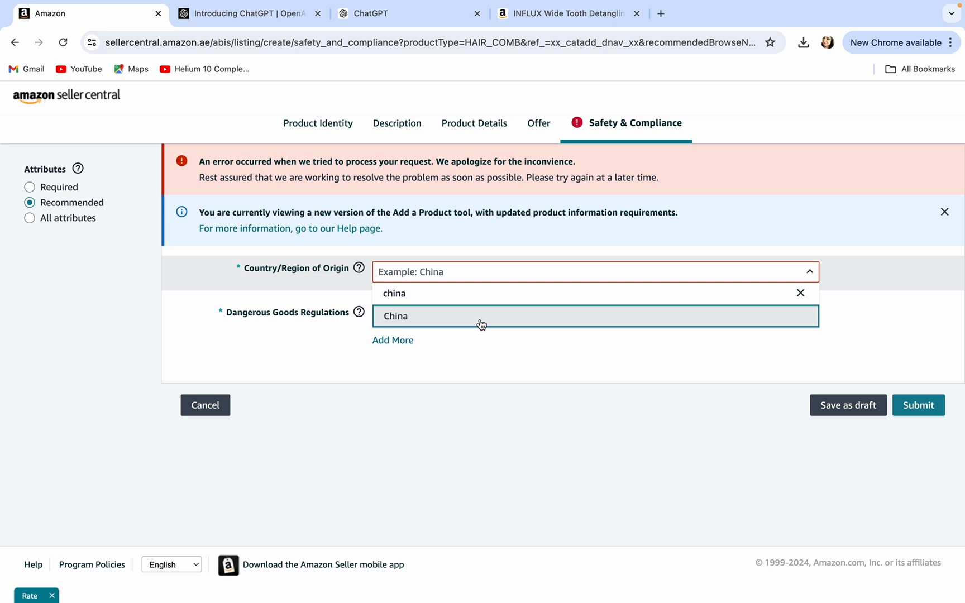
left_click(478, 322)
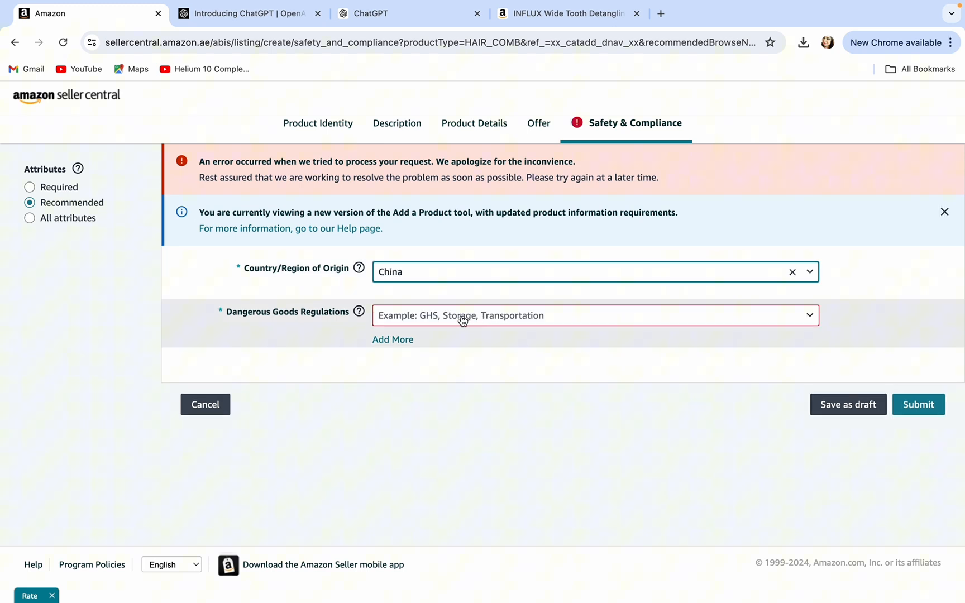
left_click(502, 322)
left_click(458, 481)
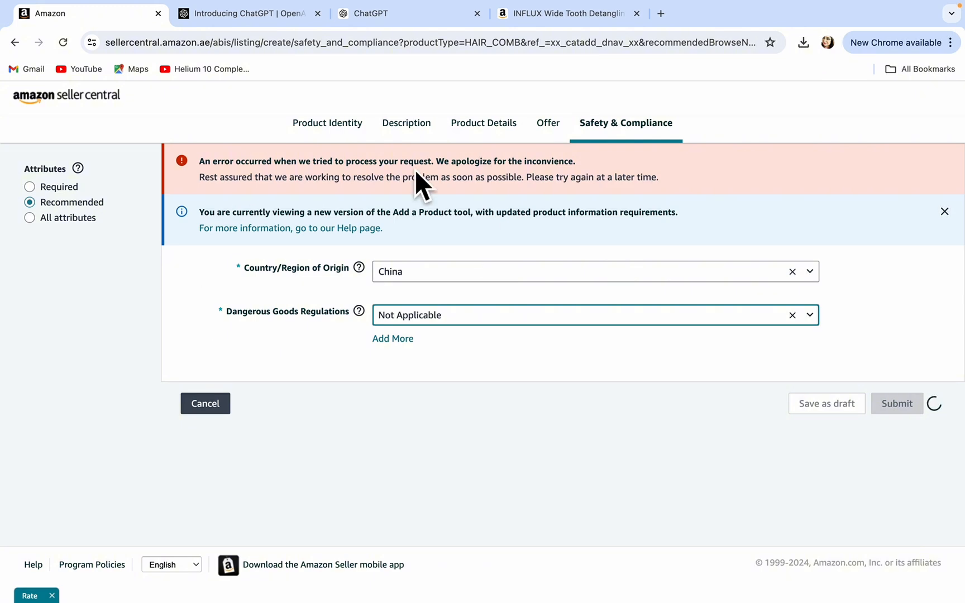
Check the page notice and each listing section from Product Identity through Safety & Compliance for remaining errors
left_click_drag(210, 160, 721, 190)
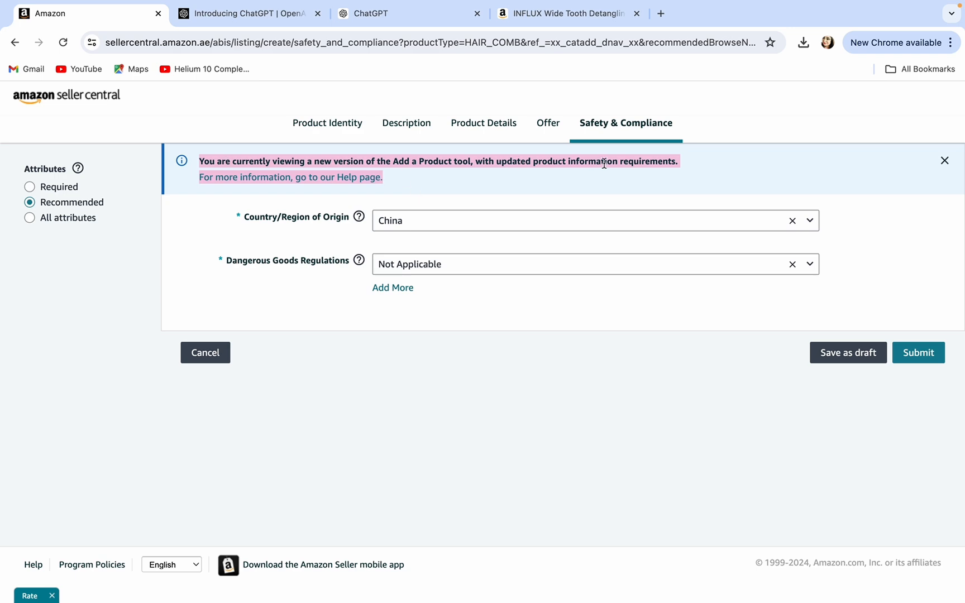
left_click(339, 124)
left_click(420, 125)
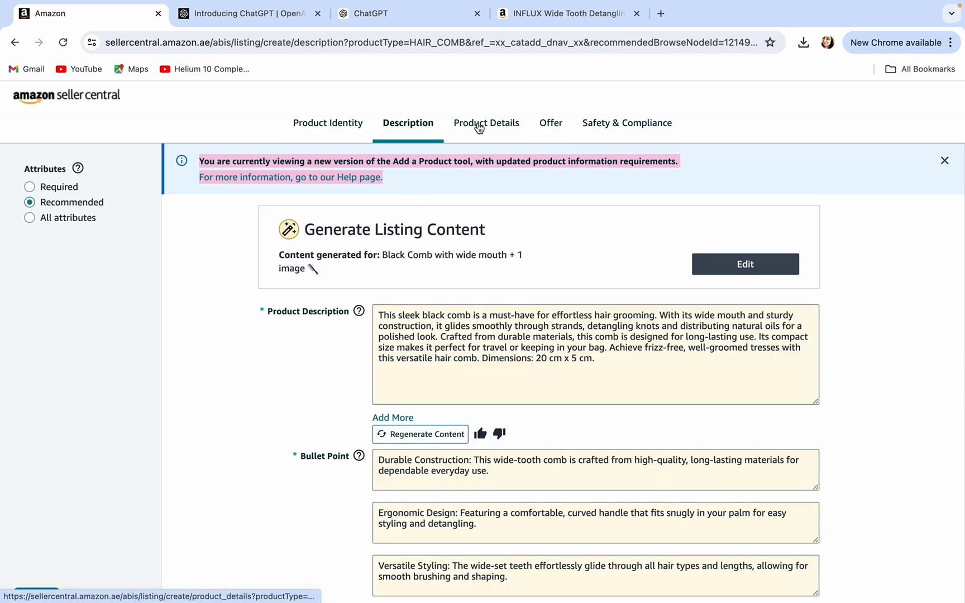
left_click(479, 128)
left_click(554, 125)
left_click(613, 124)
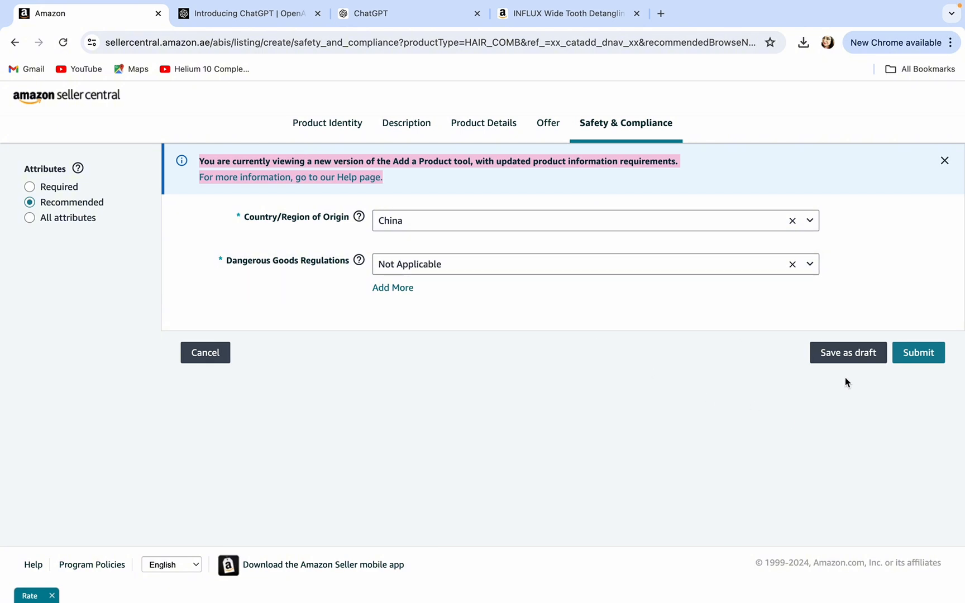
Submit the completed comb listing and finish the submission without copying it to another product
left_click(919, 352)
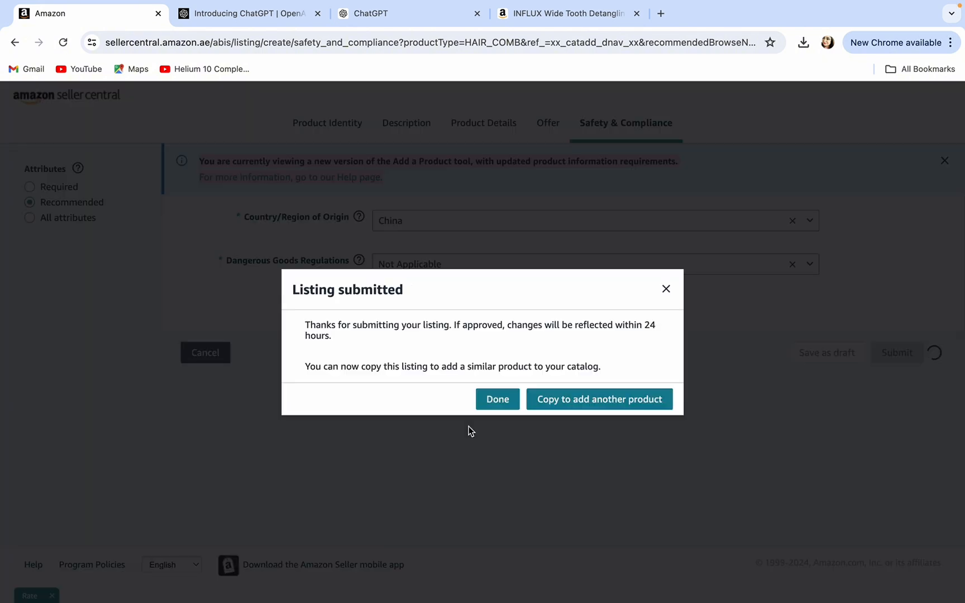
left_click(487, 401)
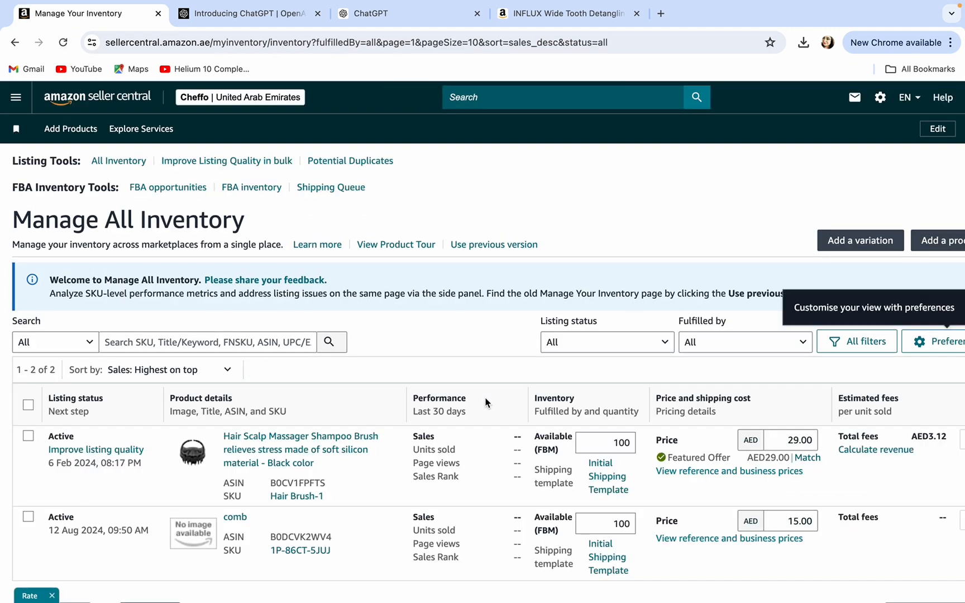
scroll(486, 402, "down", 2)
scroll(486, 402, "up", 2)
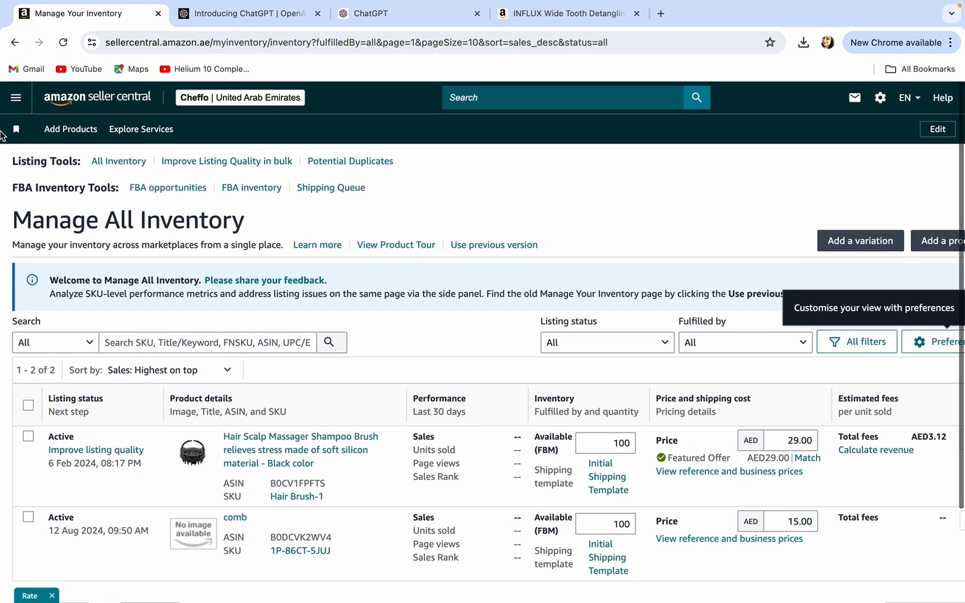
Open Manage All Inventory and examine the listed products' status, details, quantity, price and fees for the submitted comb
left_click(16, 99)
mouse_move(23, 177)
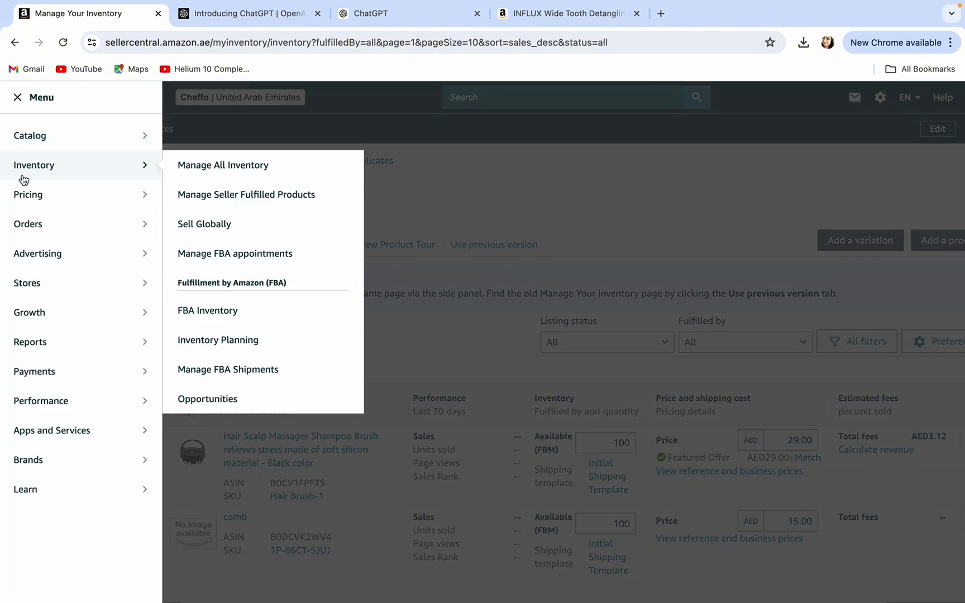
left_click(234, 174)
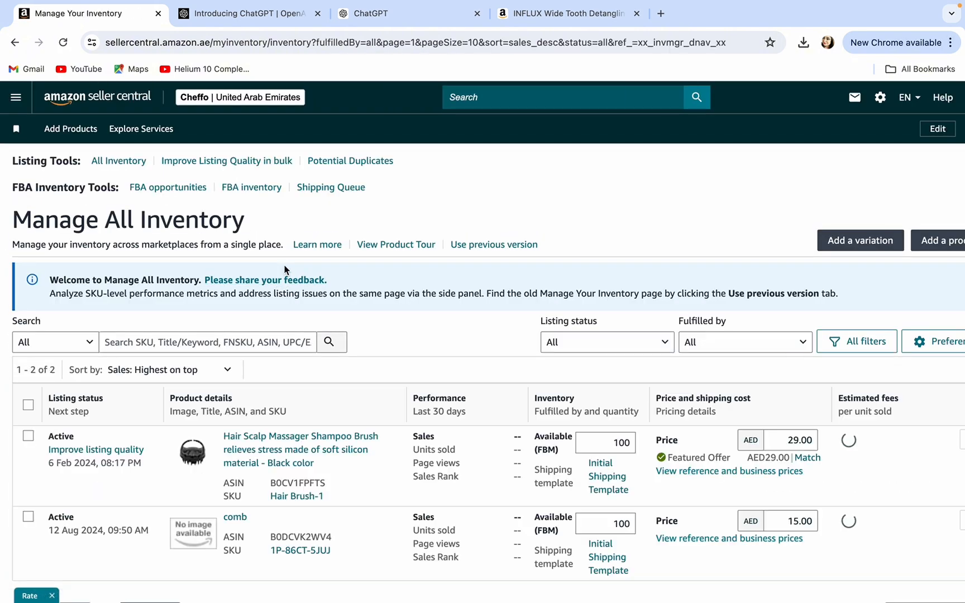
scroll(286, 209, "down", 2)
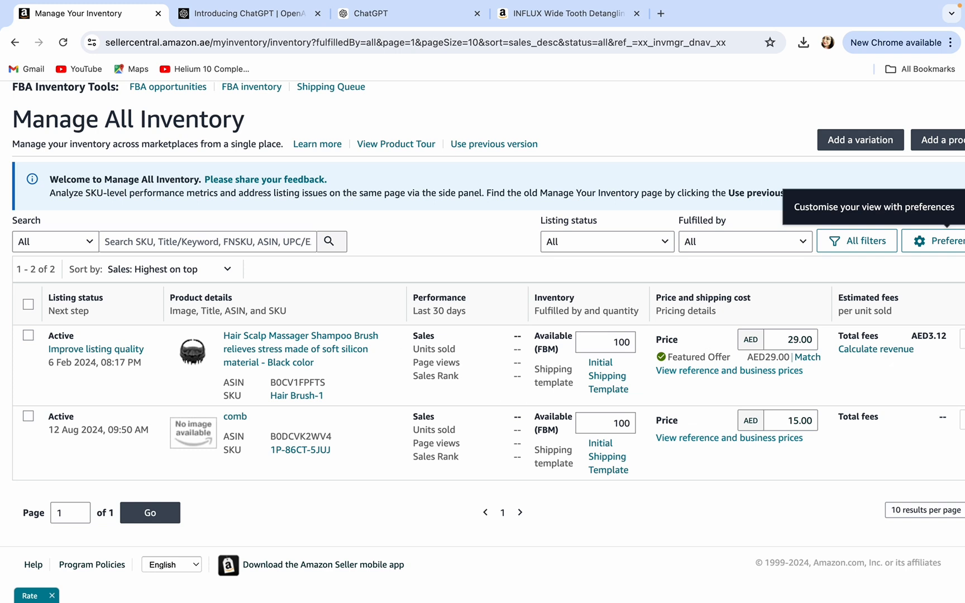
scroll(351, 397, "up", 1)
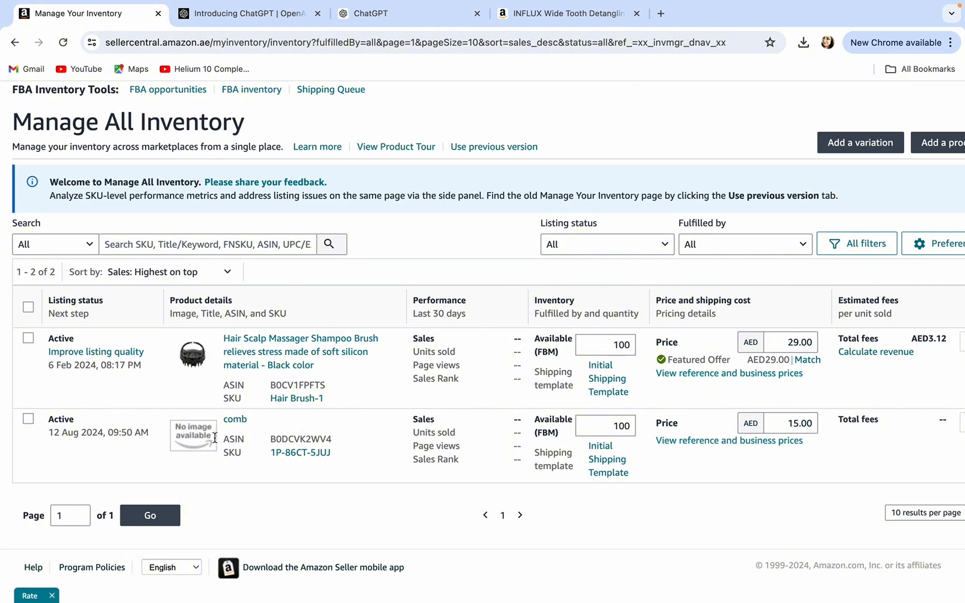
scroll(464, 452, "right", 1)
scroll(463, 453, "left", 1)
scroll(930, 434, "up", 1)
scroll(670, 433, "right", 1)
scroll(224, 427, "left", 1)
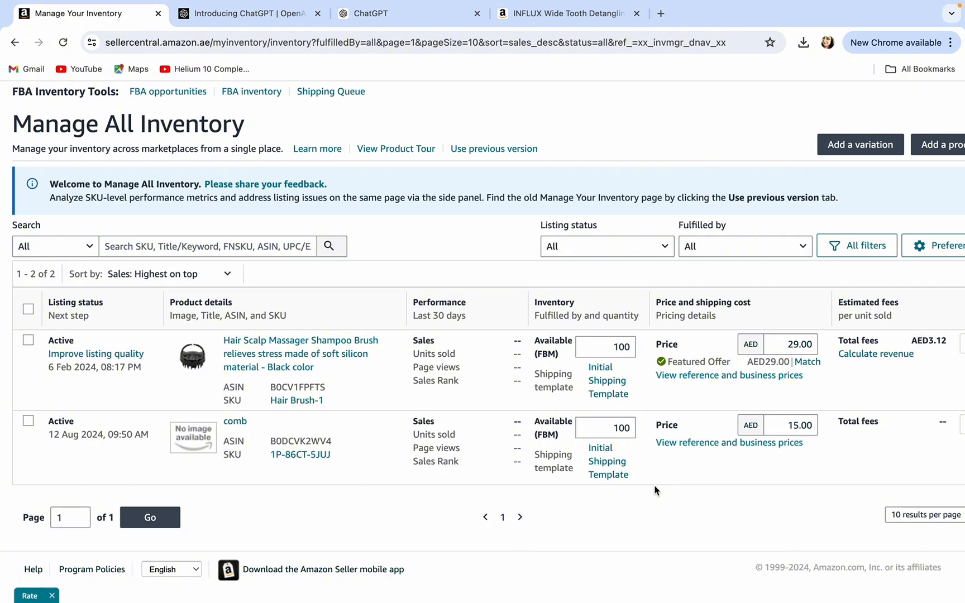
scroll(655, 490, "up", 2)
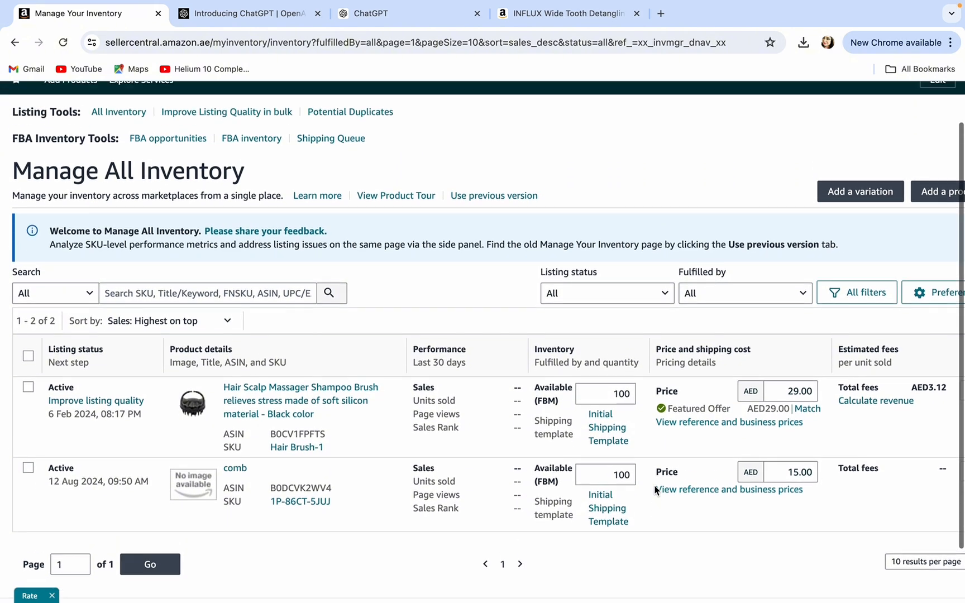
scroll(100, 428, "up", 1)
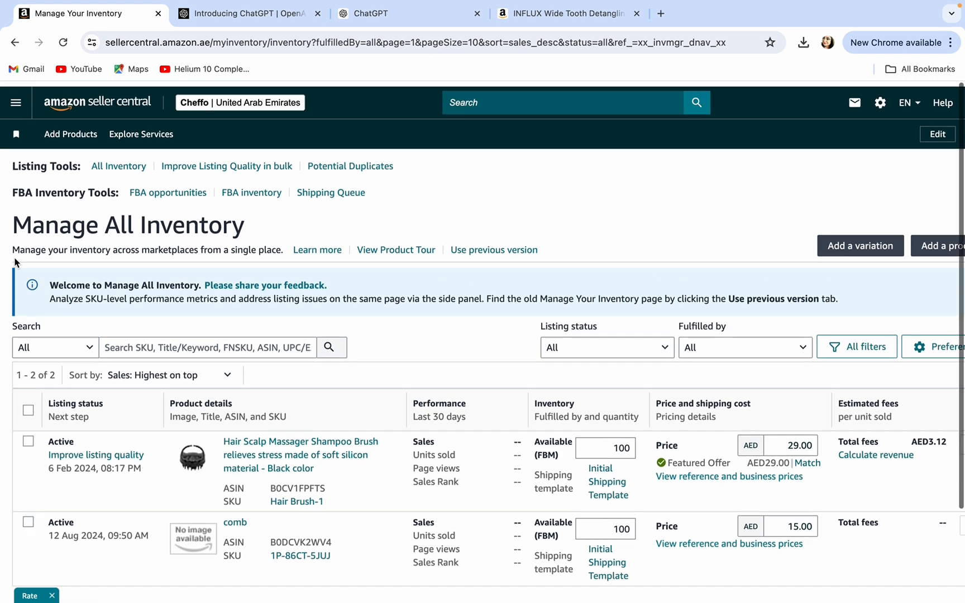
Load Manage All Inventory again and recheck the comb listing's row across all columns, including its status and image
left_click(12, 98)
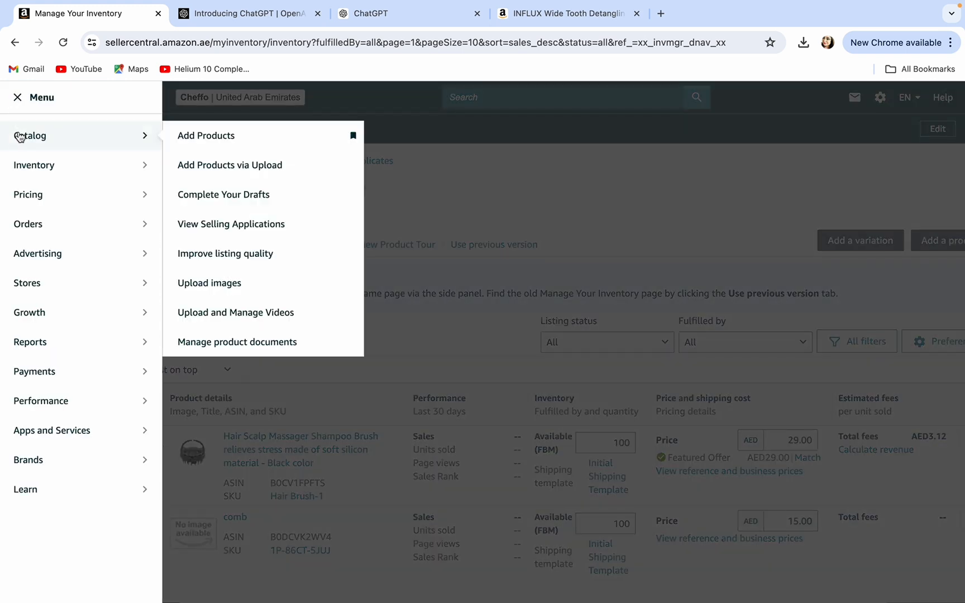
mouse_move(46, 168)
left_click(217, 174)
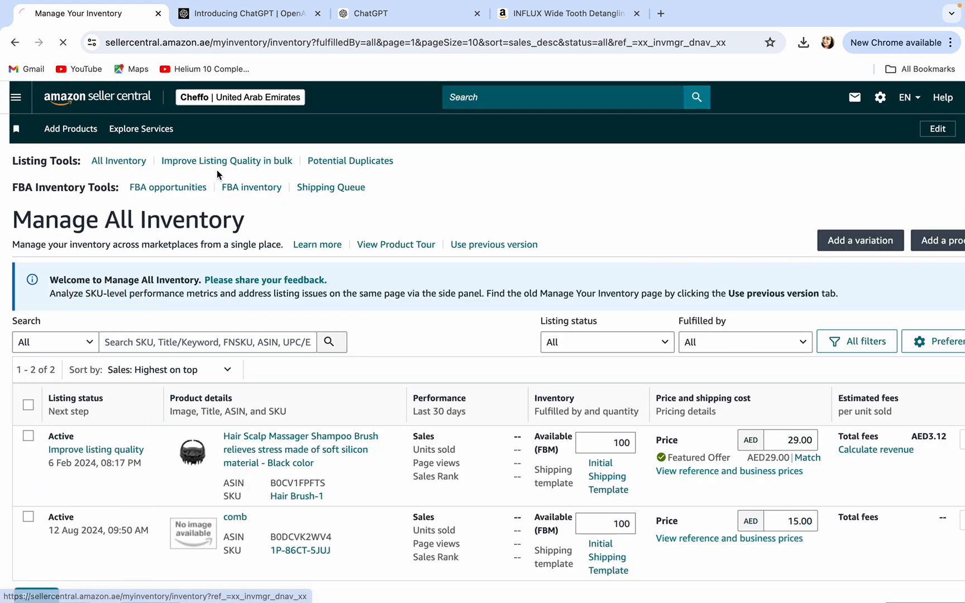
scroll(415, 400, "down", 2)
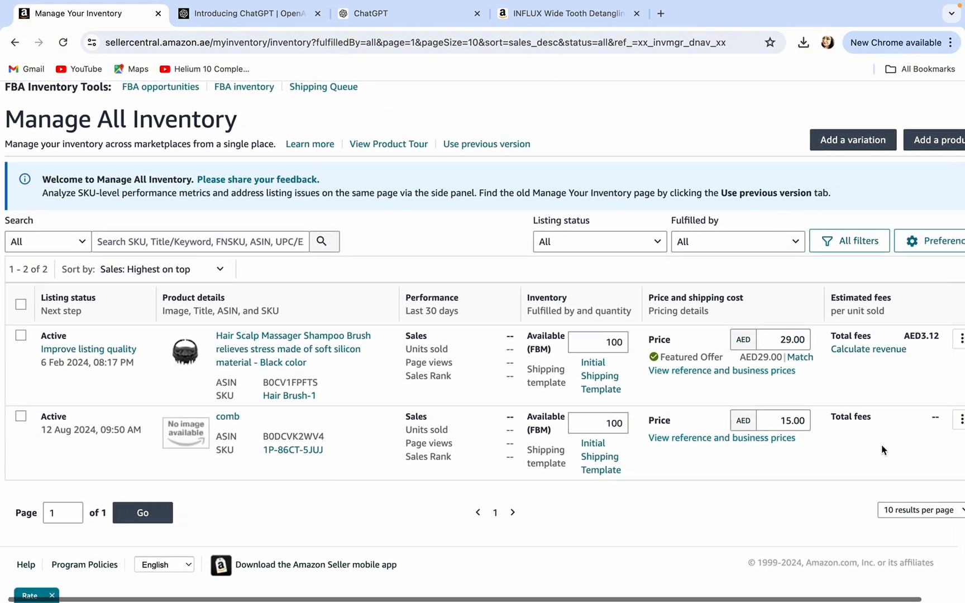
scroll(932, 447, "right", 2)
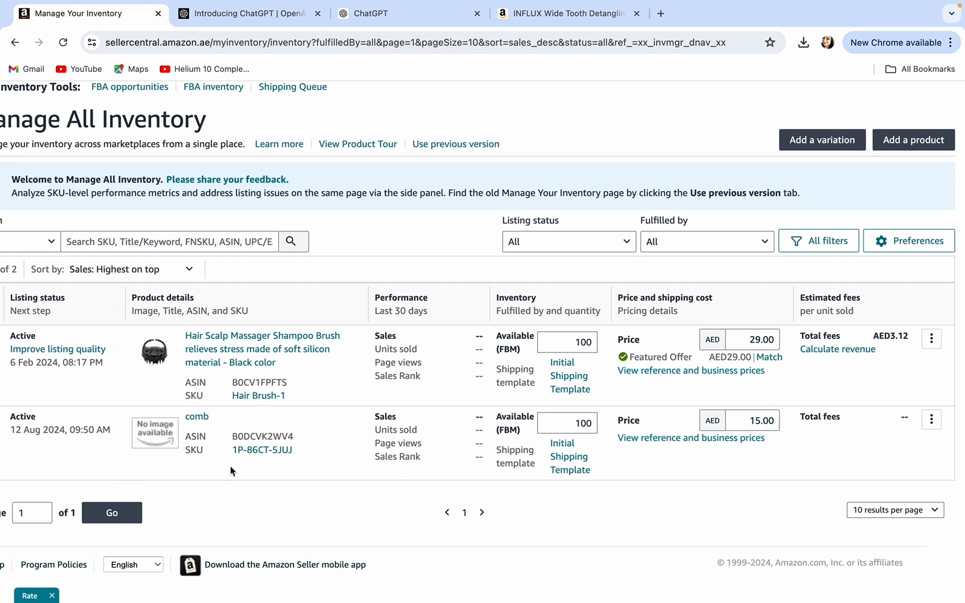
scroll(291, 491, "left", 2)
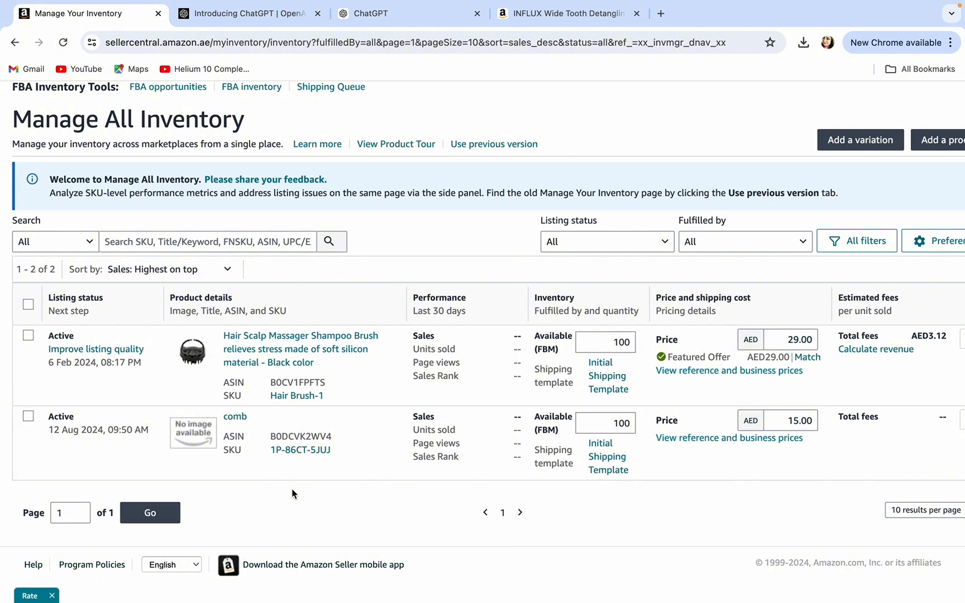
scroll(292, 494, "up", 1)
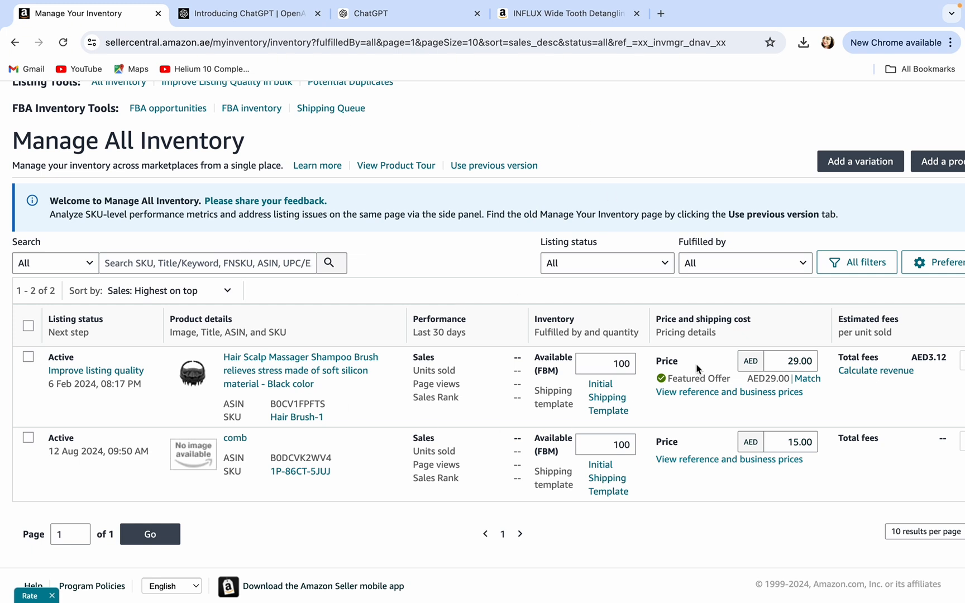
scroll(779, 527, "left", 1)
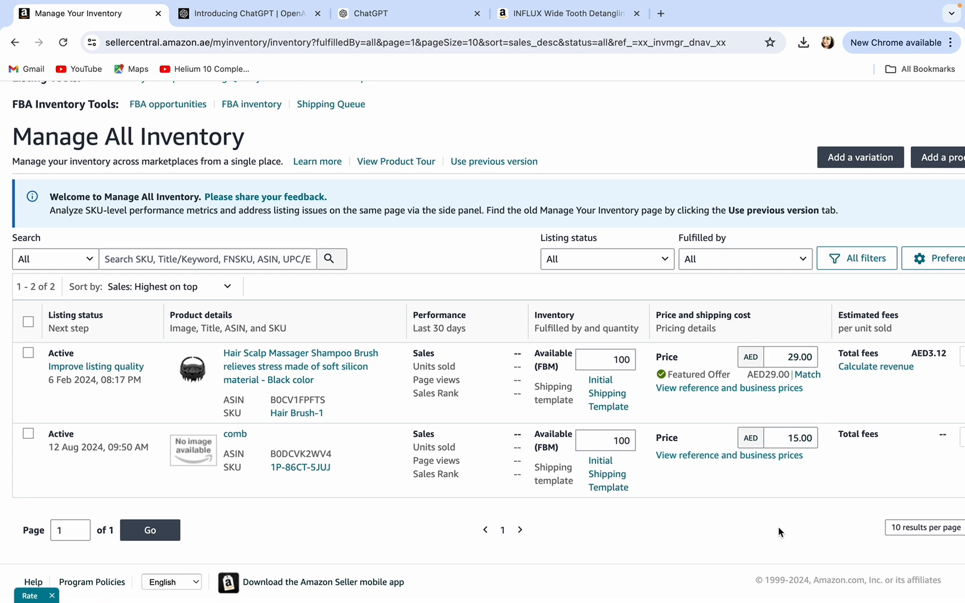
scroll(779, 531, "up", 2)
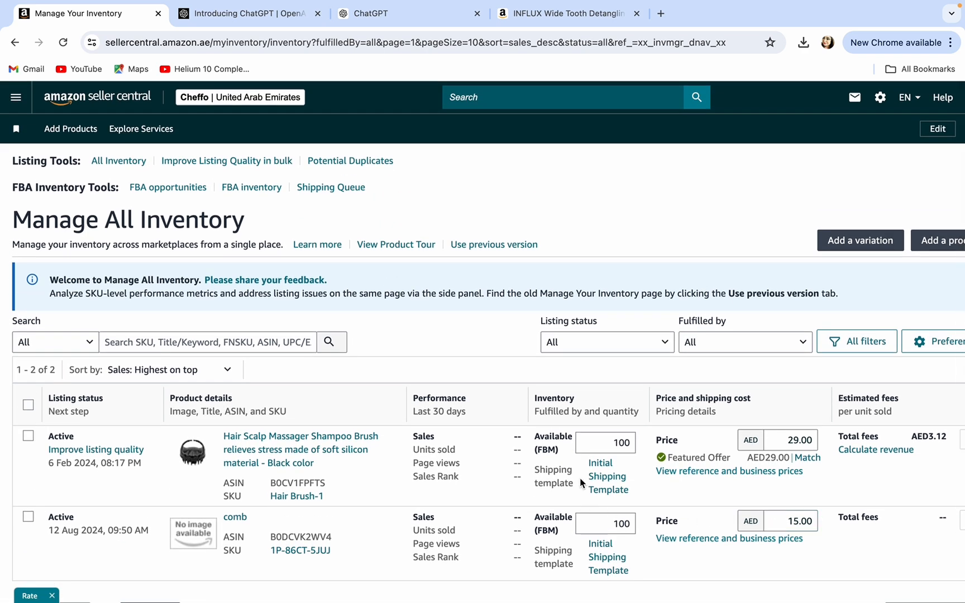